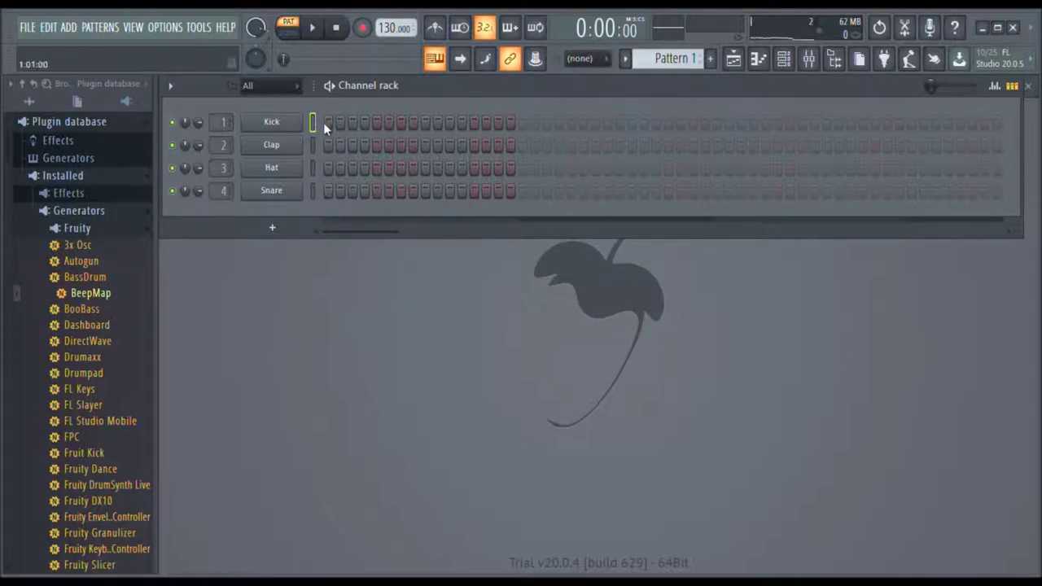
- Place a clap on step 9 of the Clap channel and play the pattern
{"action": "left_click", "coordinate": [427, 147]}
{"action": "key", "text": "space"}
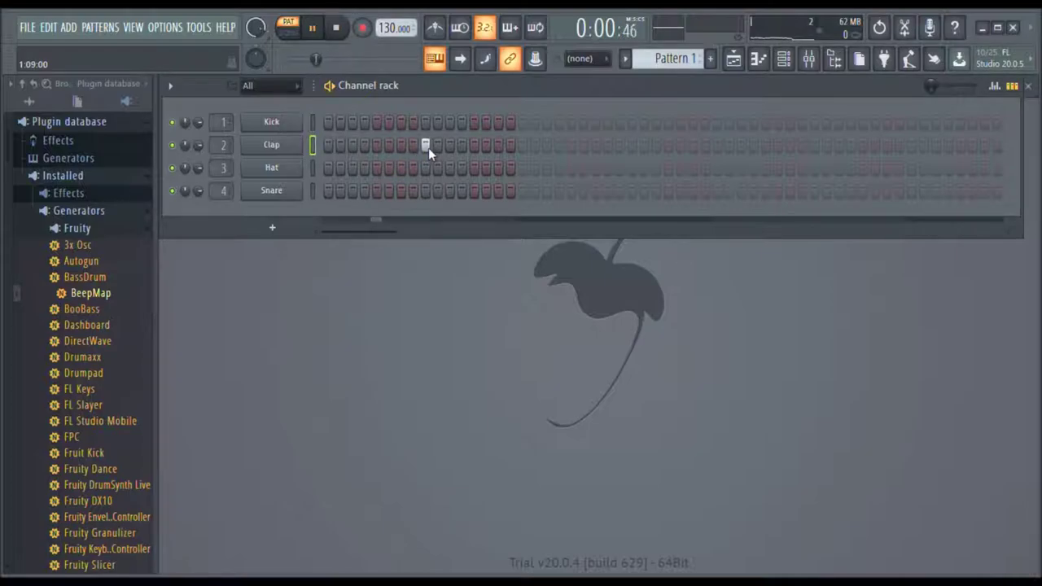
{"action": "key", "text": "space"}
- Narrow the channel rack to 16 steps and play the pattern
{"action": "left_click_drag", "start_coordinate": [1032, 137], "coordinate": [563, 269]}
{"action": "key", "text": "space"}
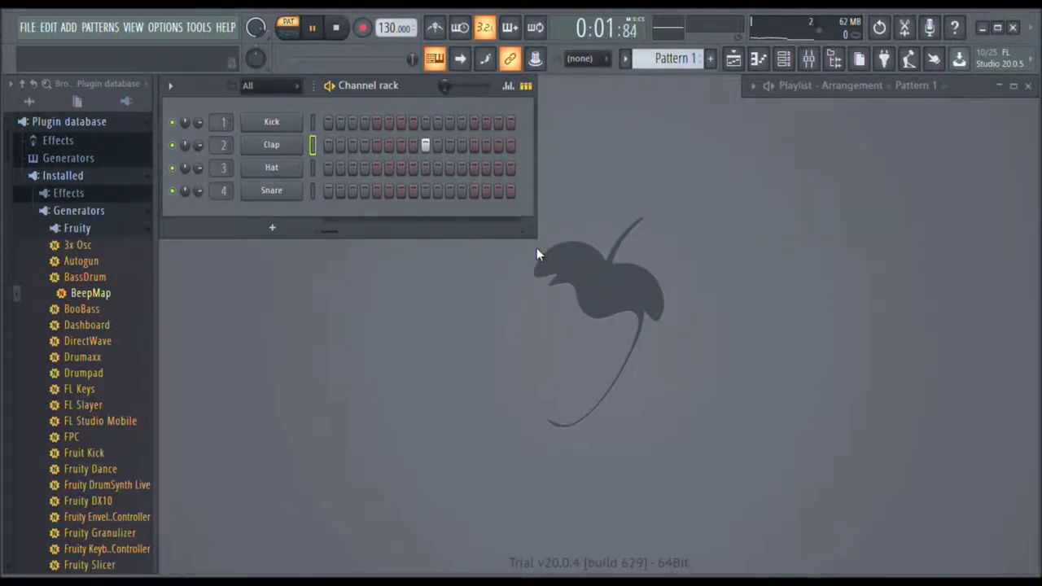
{"action": "key", "text": "space"}
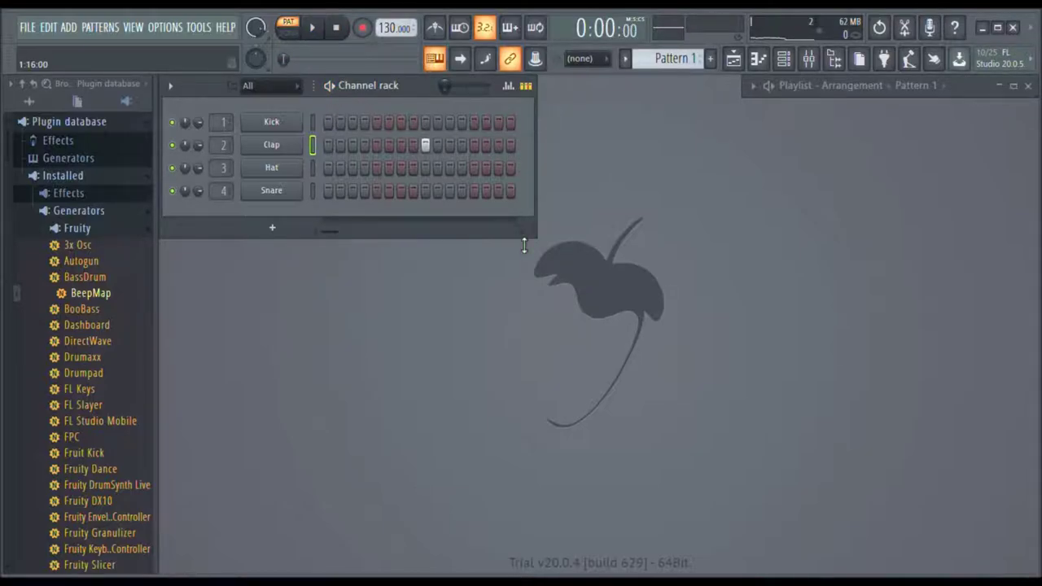
- Widen the channel rack to show more than three bars and bring its first step into view
{"action": "scroll", "coordinate": [524, 234], "scroll_direction": "down", "scroll_amount": 3}
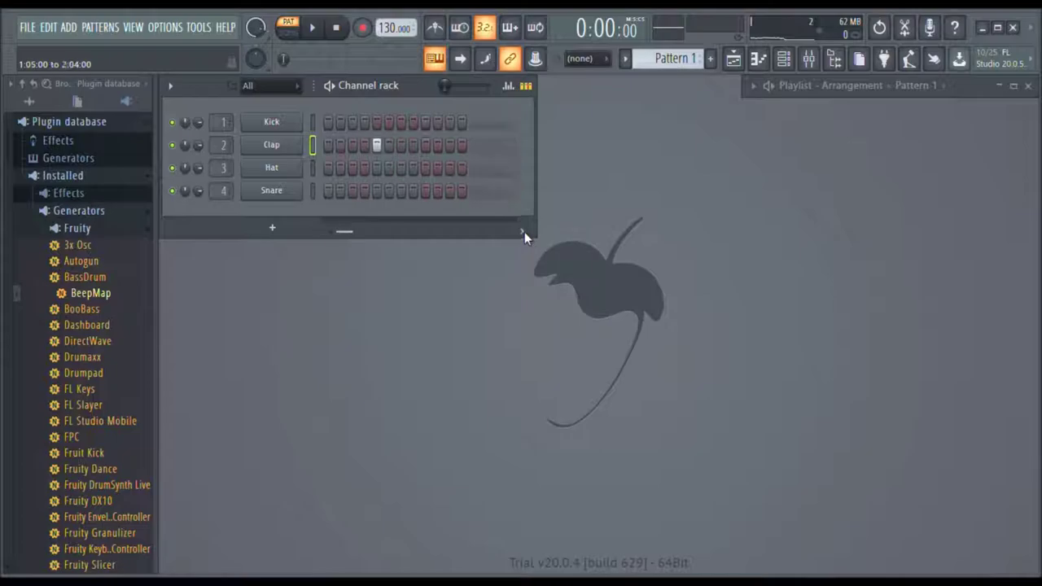
{"action": "scroll", "coordinate": [518, 236], "scroll_direction": "down", "scroll_amount": 4}
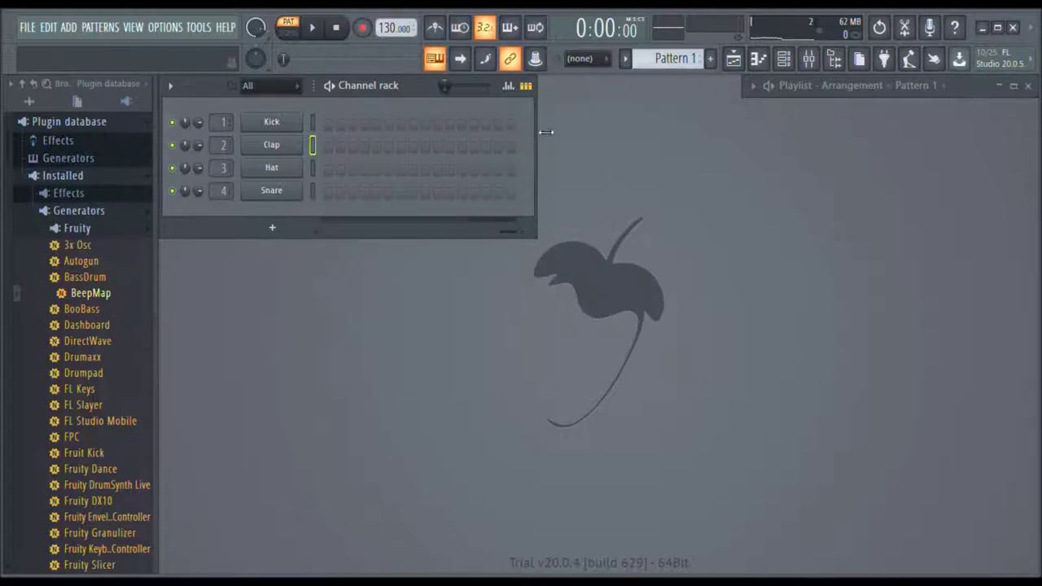
{"action": "left_click_drag", "start_coordinate": [545, 132], "coordinate": [1022, 132]}
{"action": "left_click_drag", "start_coordinate": [954, 235], "coordinate": [192, 239]}
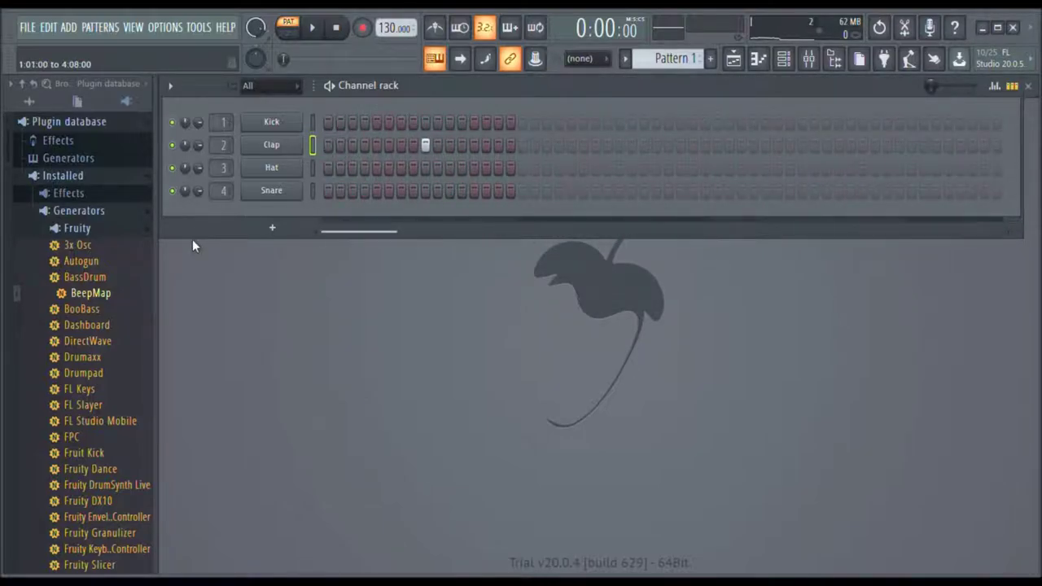
- Add claps on steps 21, 41 and 53 of the Clap channel, playing the pattern to check the rhythm
{"action": "left_click", "coordinate": [572, 147]}
{"action": "key", "text": "space"}
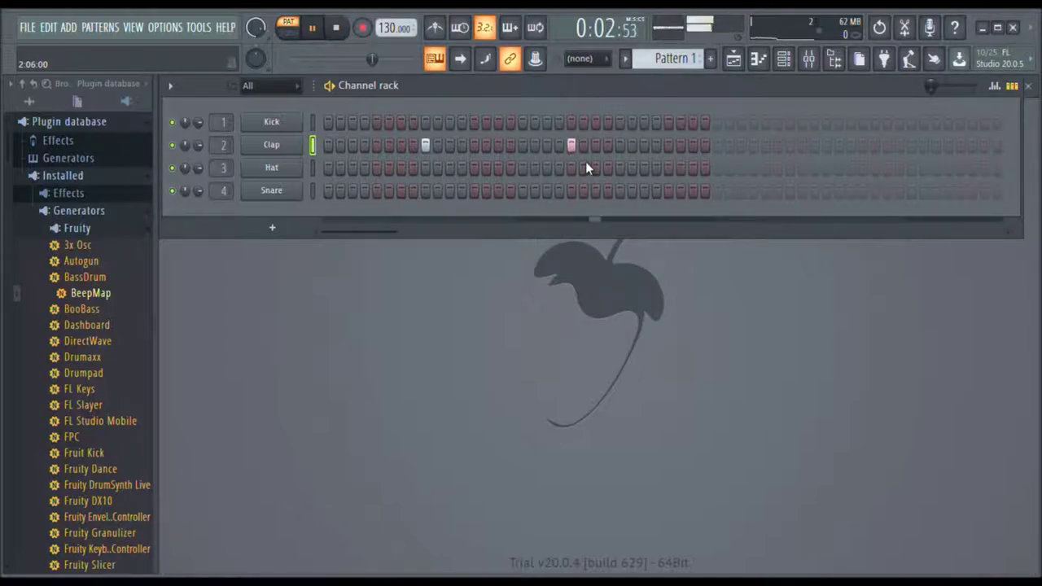
{"action": "key", "text": "space"}
{"action": "left_click", "coordinate": [814, 146]}
{"action": "left_click", "coordinate": [961, 146]}
{"action": "key", "text": "space"}
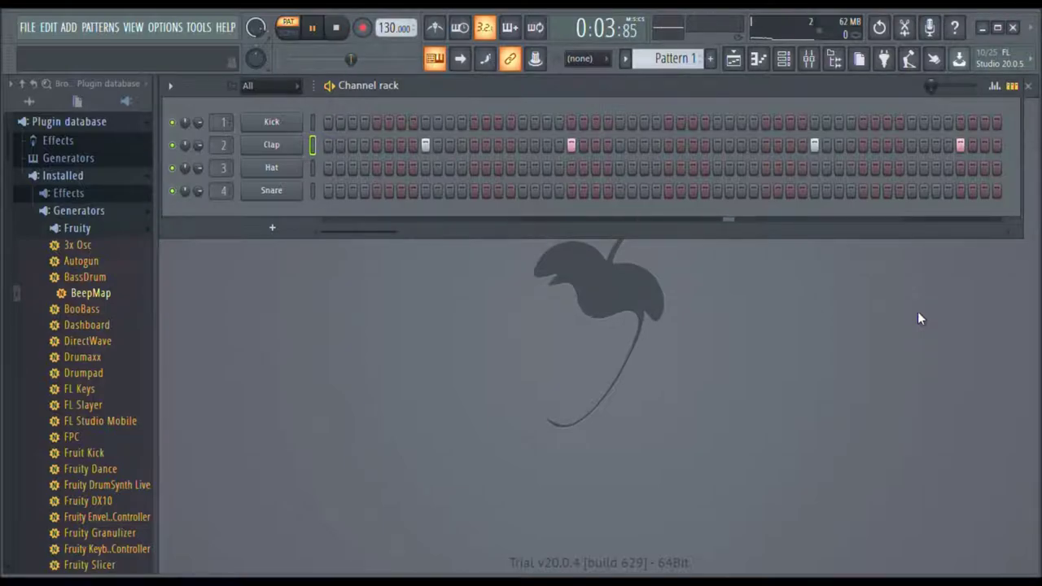
{"action": "key", "text": "space"}
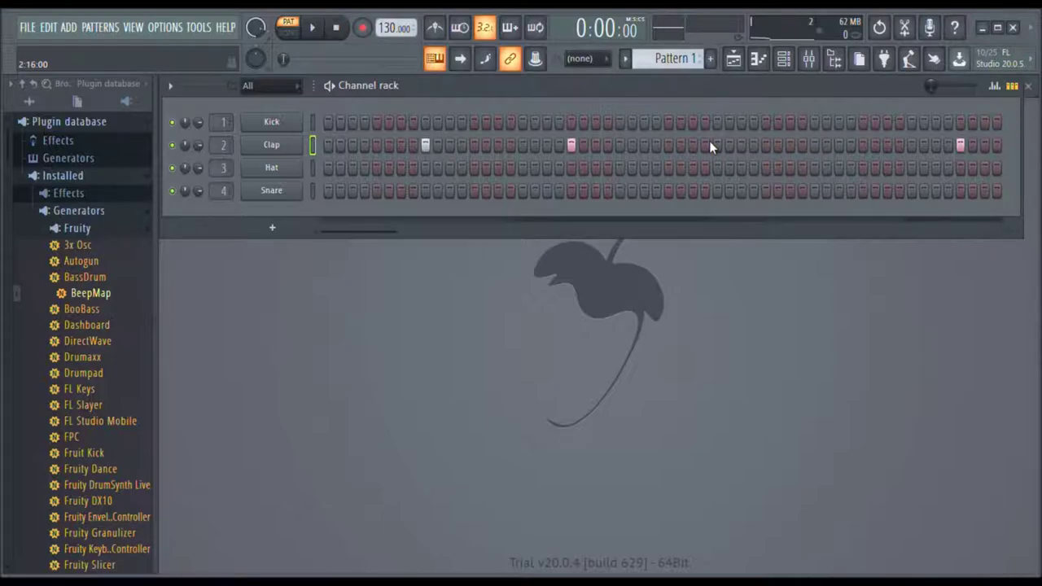
- Rework the later claps to hit on steps 33, 39 and 45, removing the ones on steps 41 and 53
{"action": "key", "text": "space"}
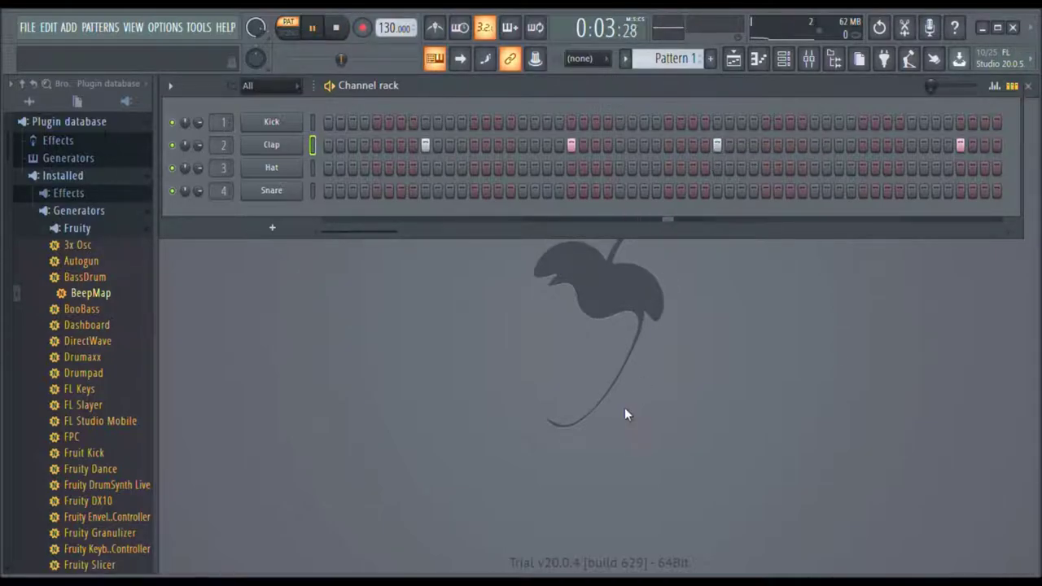
{"action": "key", "text": "space"}
{"action": "key", "text": "space"}
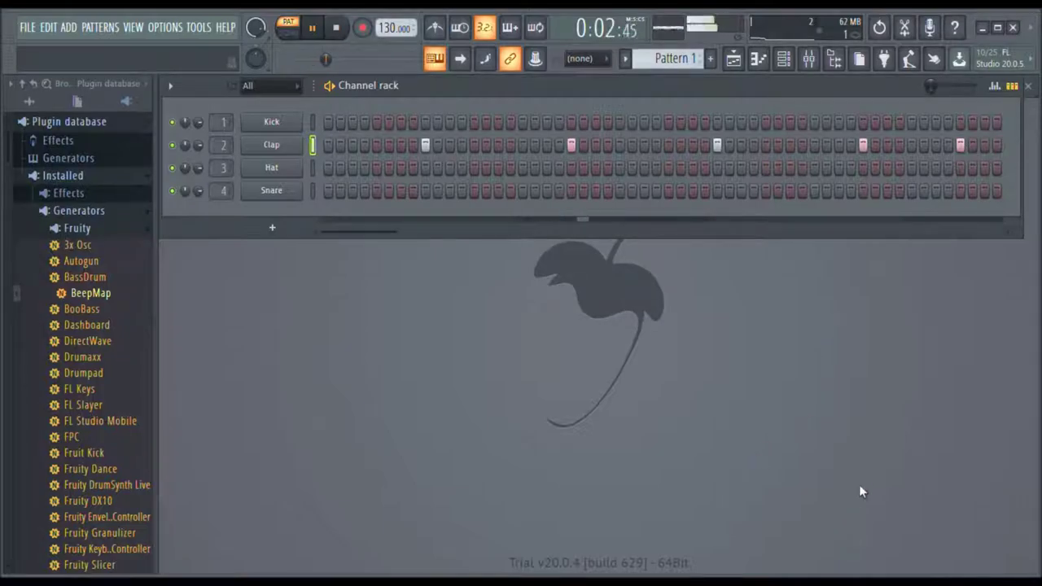
{"action": "key", "text": "space"}
{"action": "left_click", "coordinate": [791, 145]}
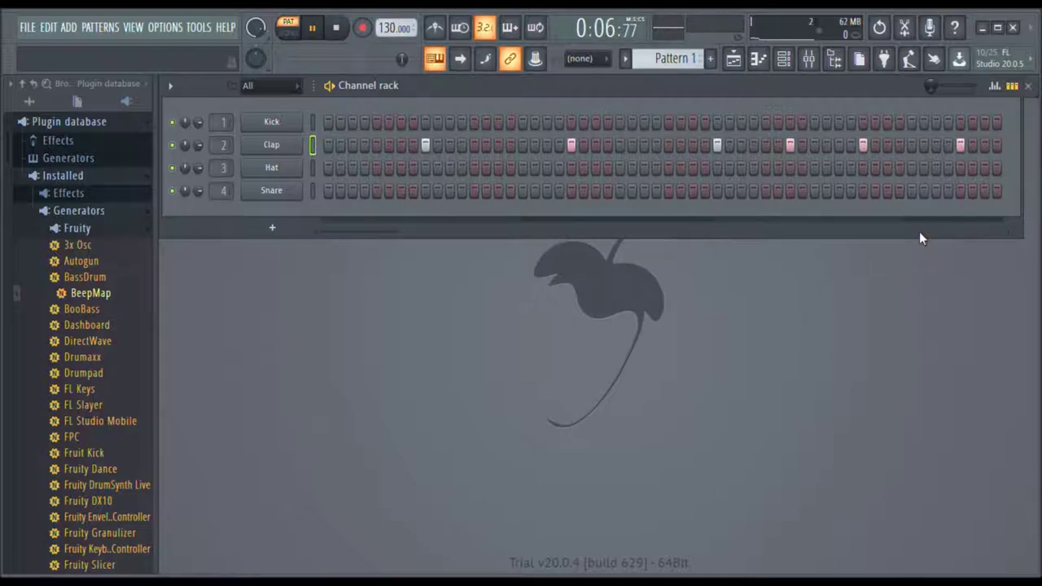
{"action": "left_click", "coordinate": [962, 145]}
- Place kicks on steps 1 and 17 of the Kick channel and play them with the claps
{"action": "key", "text": "space"}
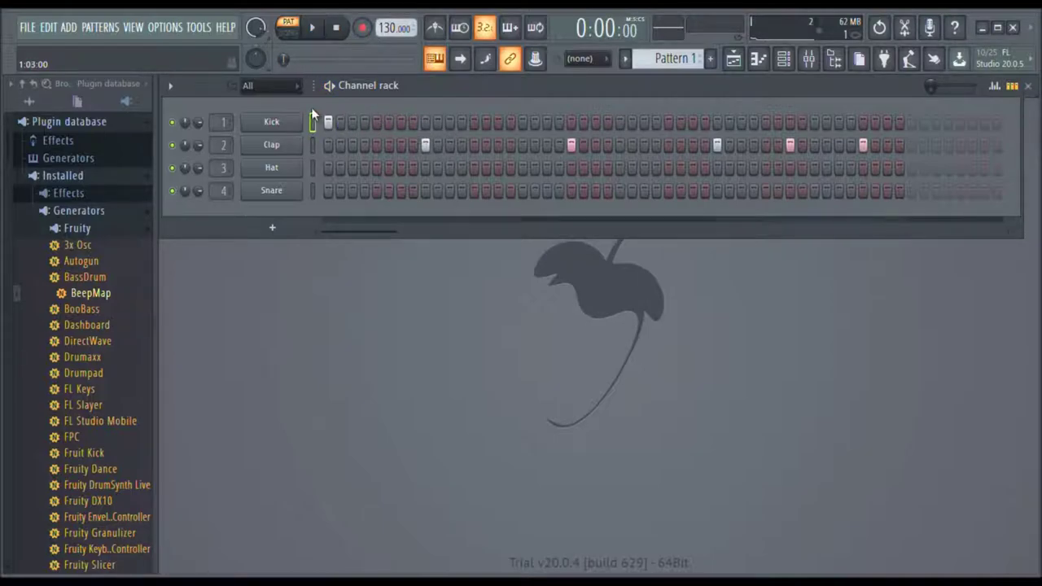
{"action": "key", "text": "space"}
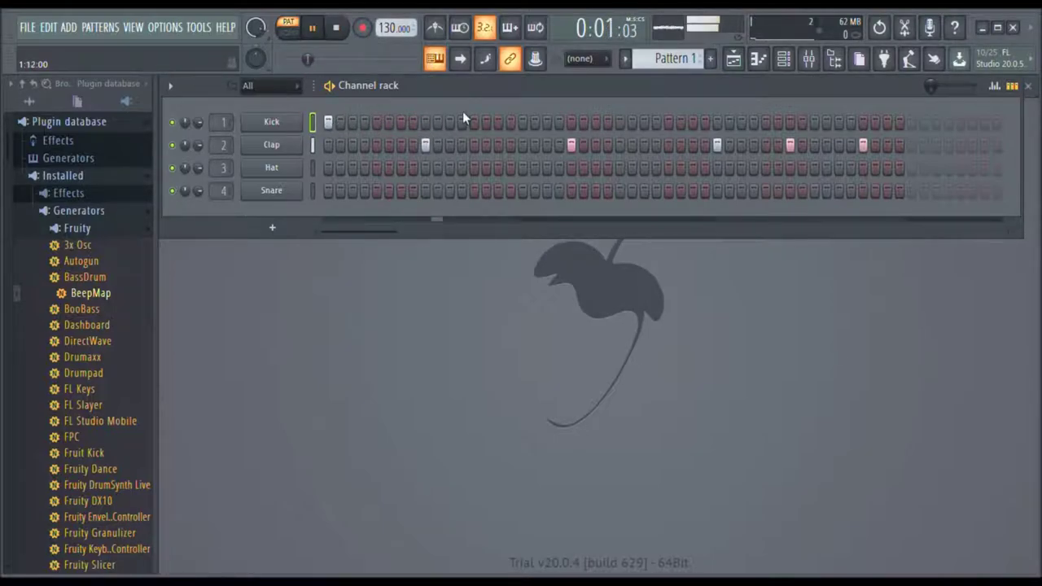
{"action": "left_click", "coordinate": [523, 122]}
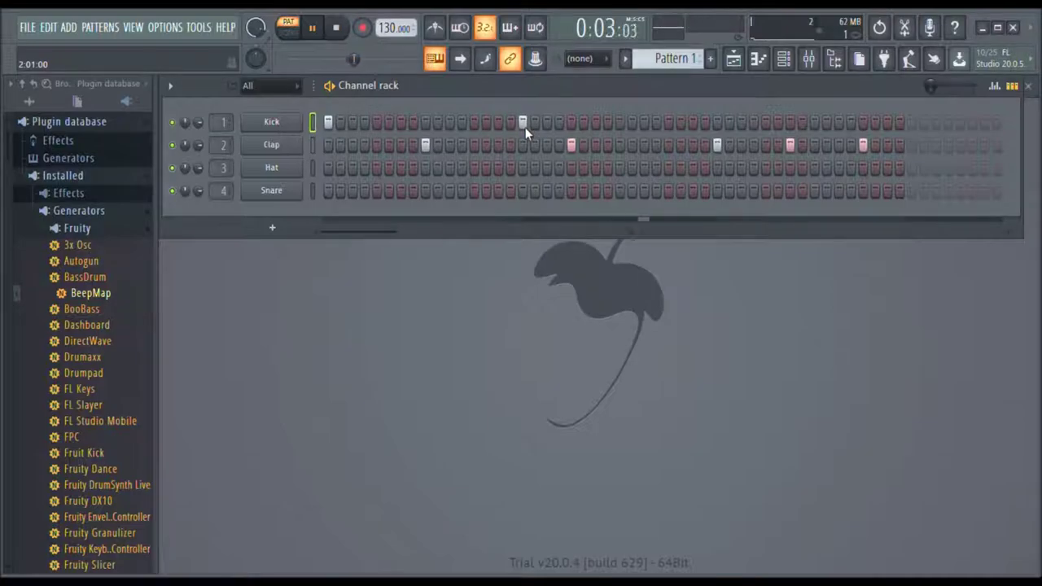
{"action": "key", "text": "space"}
{"action": "key", "text": "space"}
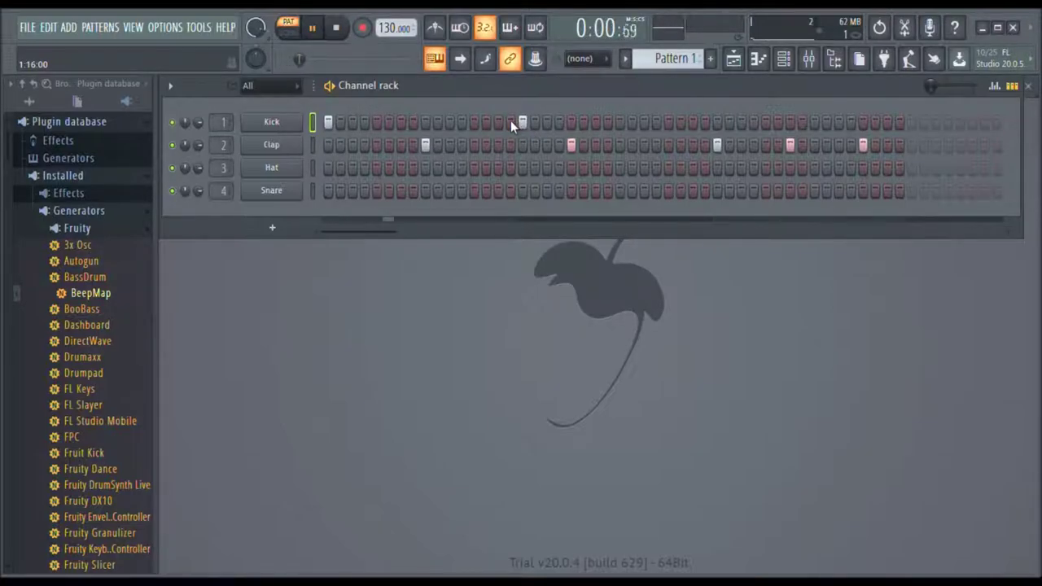
- Set the project tempo to 150 BPM and play the pattern at that speed
{"action": "key", "text": "space"}
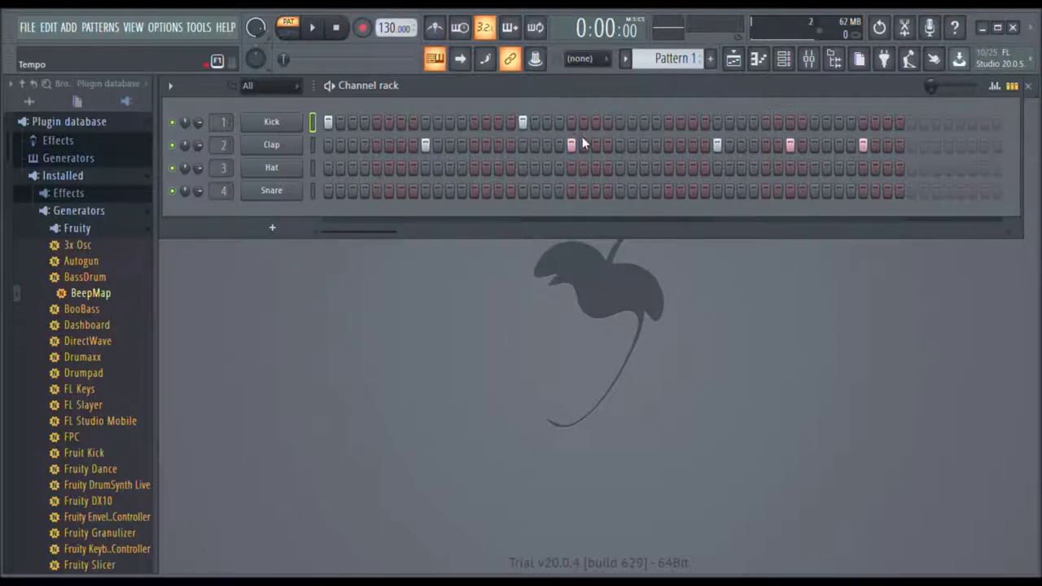
{"action": "key", "text": "space"}
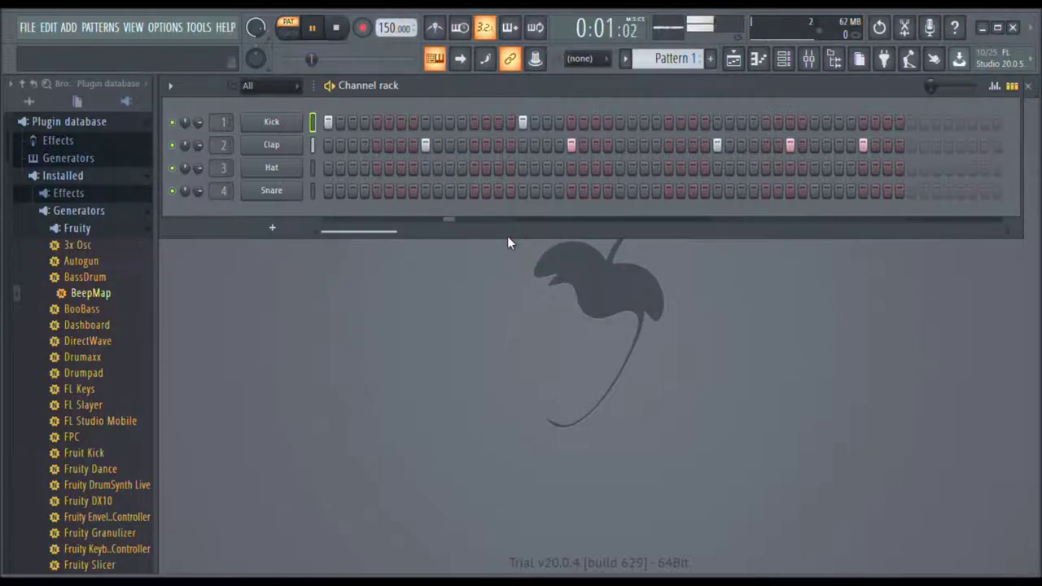
{"action": "key", "text": "space"}
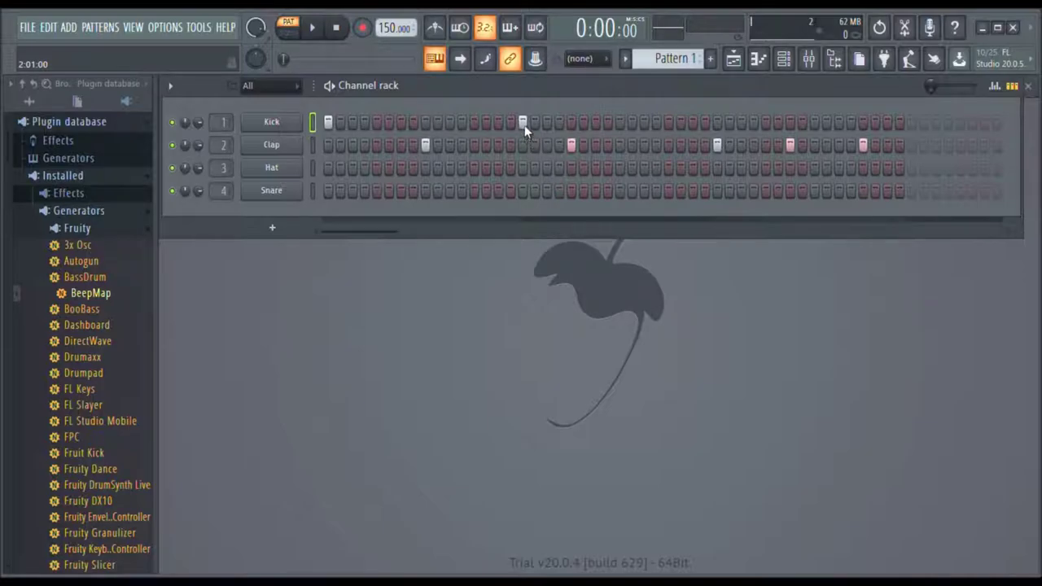
- Move the second kick to step 13 and the second clap to step 25, playing the pattern after each change
{"action": "left_click", "coordinate": [474, 122]}
{"action": "key", "text": "space"}
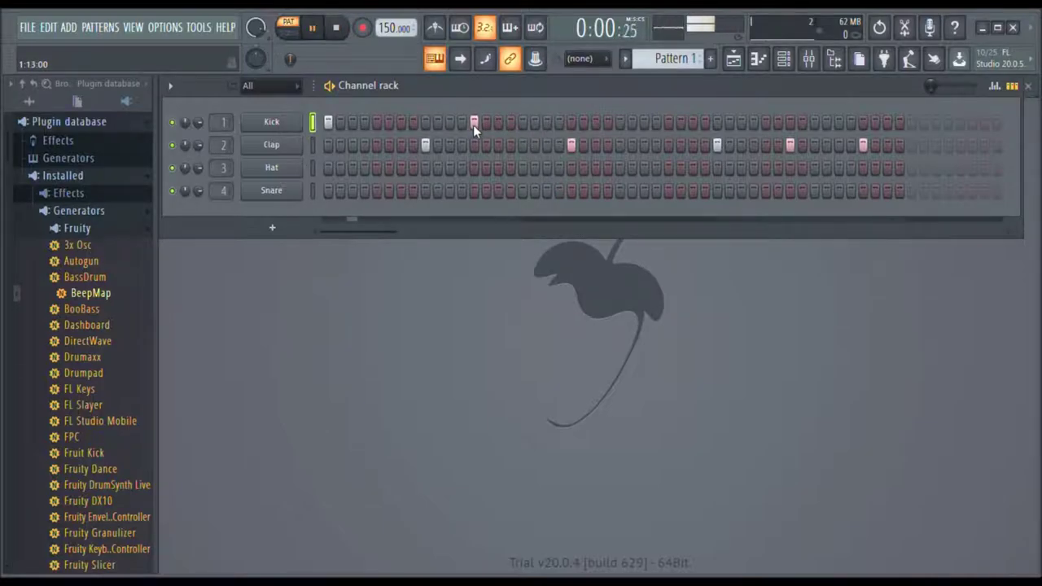
{"action": "key", "text": "space"}
{"action": "left_click", "coordinate": [621, 145]}
{"action": "key", "text": "space"}
{"action": "key", "text": "space"}
- Add a third kick on step 21 and play the pattern
{"action": "left_click", "coordinate": [571, 123]}
{"action": "key", "text": "space"}
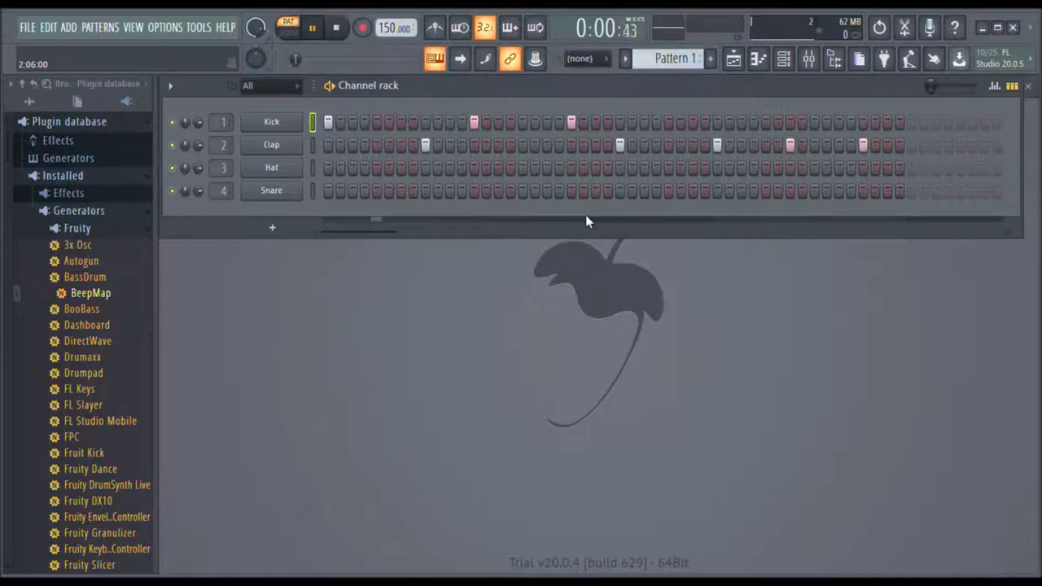
{"action": "key", "text": "space"}
- Try a fourth kick on step 29 and play the pattern
{"action": "left_click", "coordinate": [667, 123]}
{"action": "key", "text": "space"}
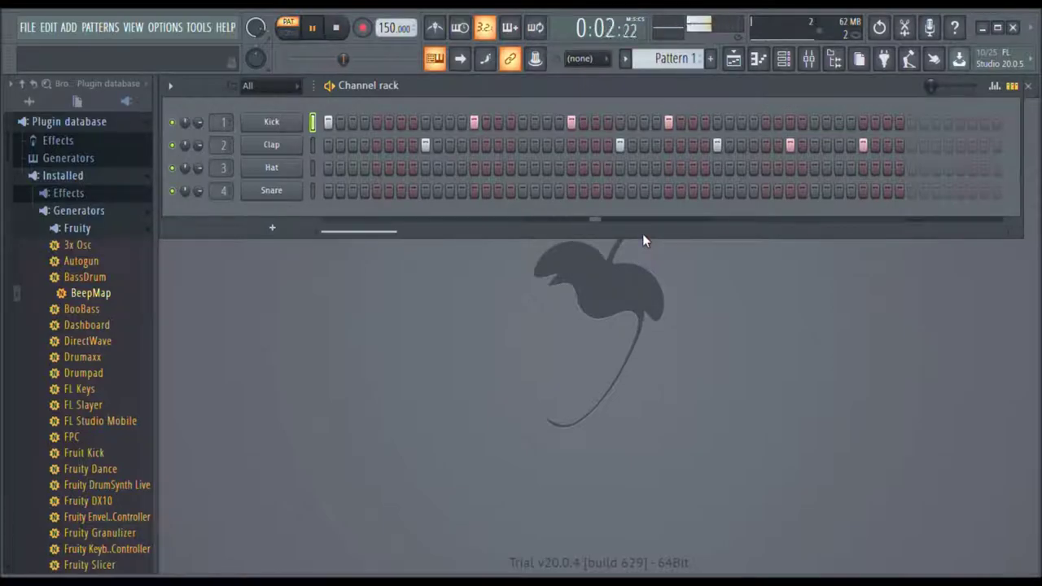
{"action": "key", "text": "space"}
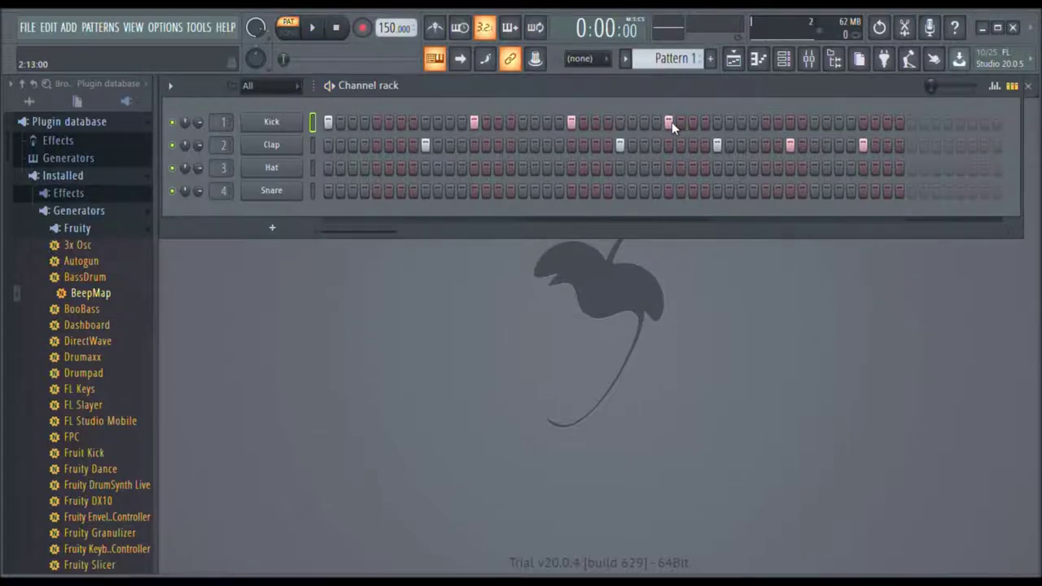
- Move the fourth kick to step 27 and play the pattern
{"action": "left_click", "coordinate": [643, 121]}
{"action": "key", "text": "space"}
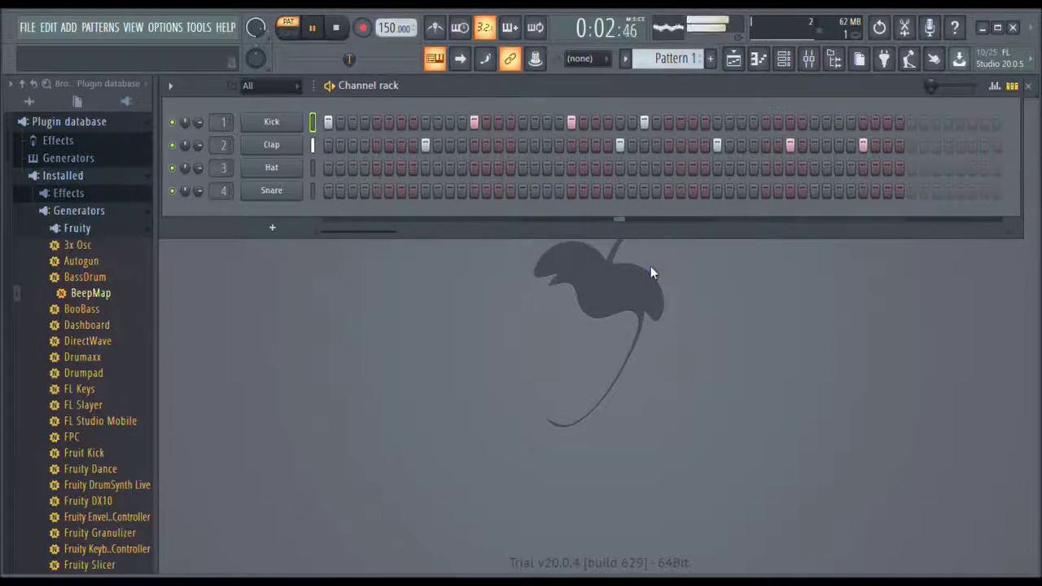
{"action": "key", "text": "space"}
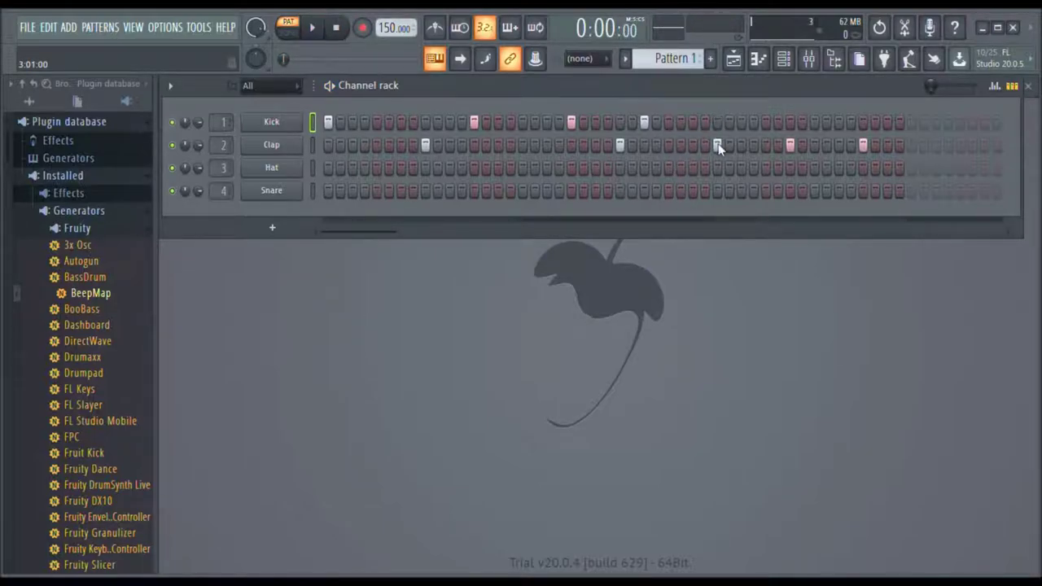
- Replace the clap on step 33 with a kick and move the following clap to step 41, checking by playback
{"action": "key", "text": "space"}
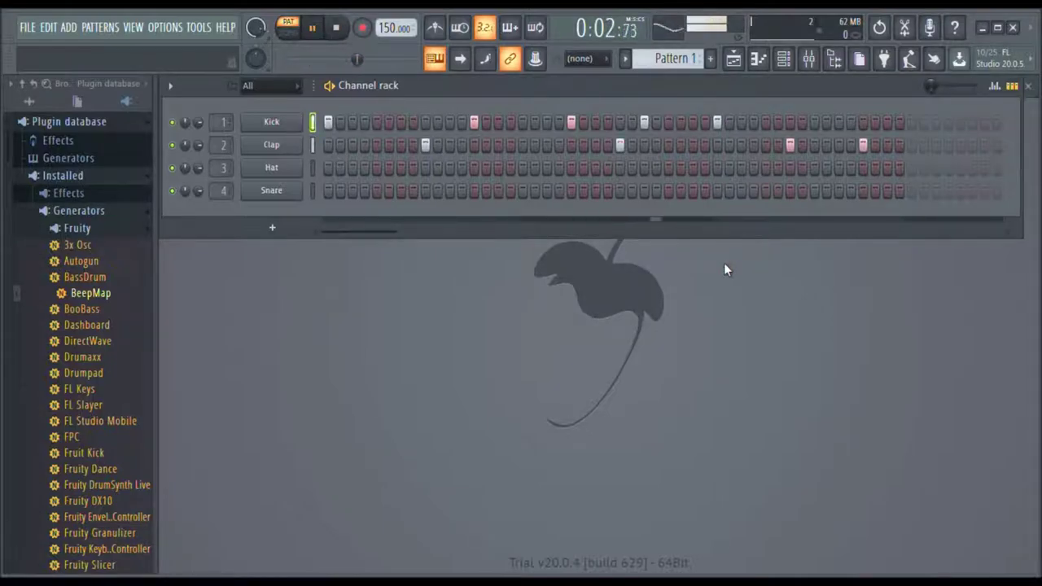
{"action": "key", "text": "space"}
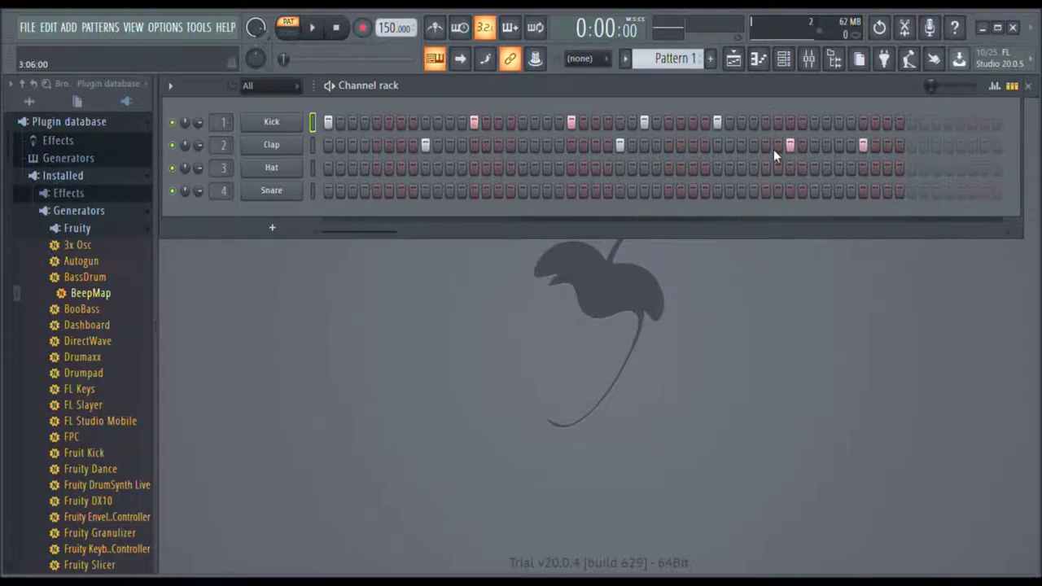
{"action": "key", "text": "space"}
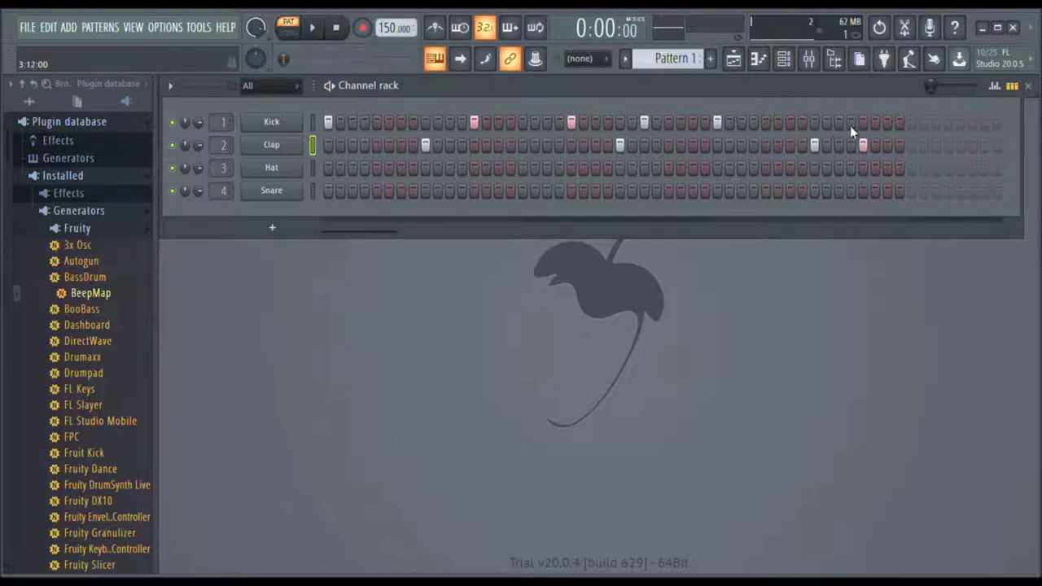
- Replace the clap on step 45 with a kick and add a clap on step 53, playing the pattern after each change
{"action": "left_click", "coordinate": [863, 145]}
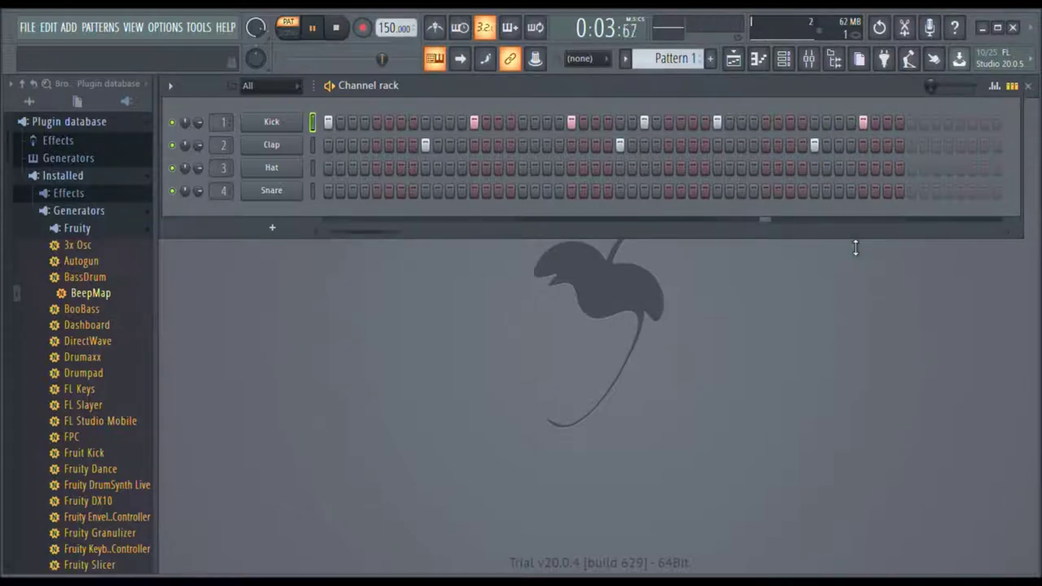
{"action": "key", "text": "space"}
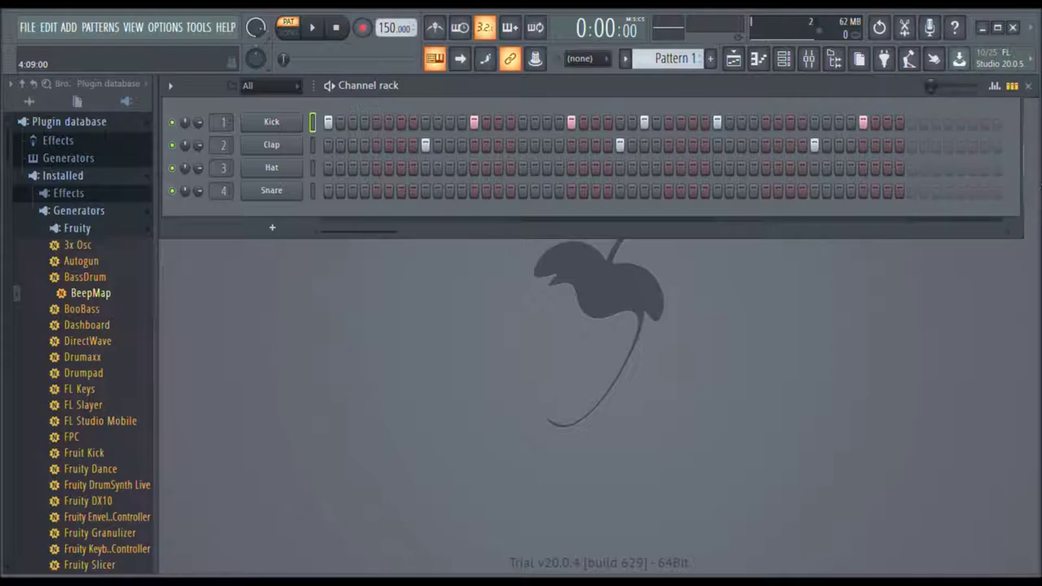
{"action": "left_click", "coordinate": [961, 145]}
{"action": "key", "text": "space"}
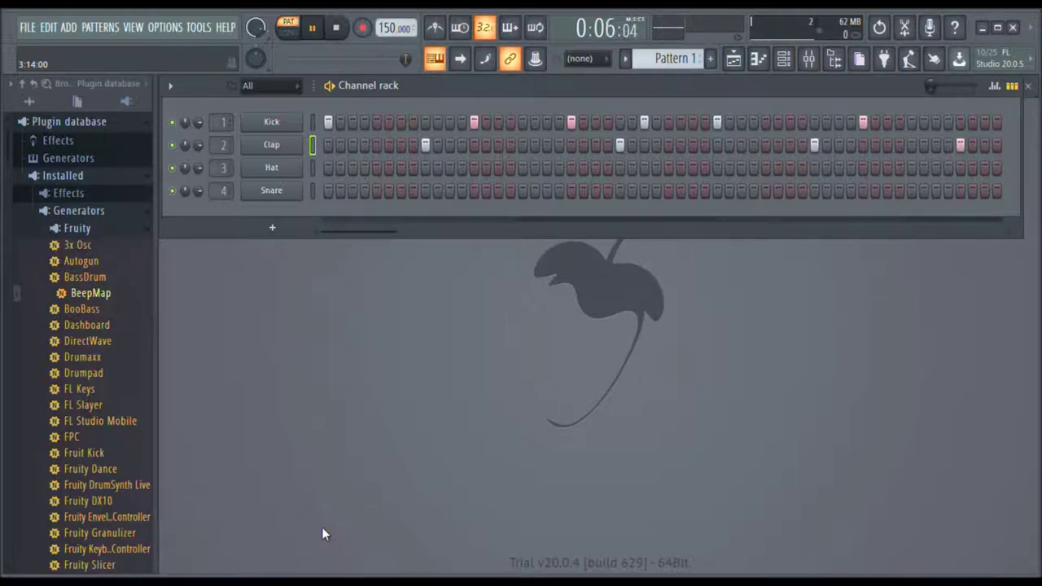
{"action": "key", "text": "space"}
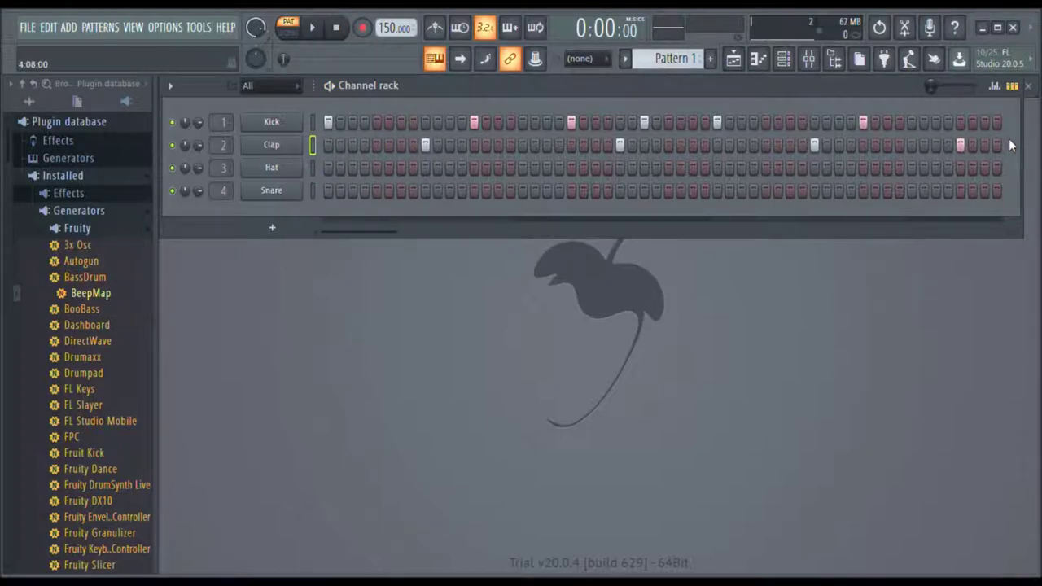
- Play the complete kick and clap pattern through to check the rhythm
{"action": "left_click_drag", "start_coordinate": [1021, 146], "coordinate": [976, 247]}
{"action": "key", "text": "space"}
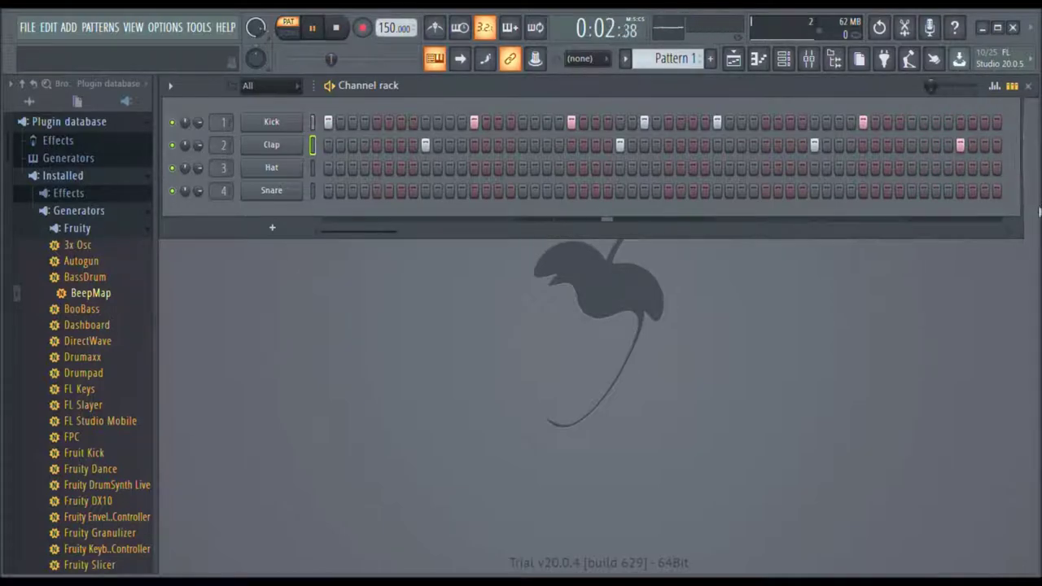
{"action": "mouse_move", "coordinate": [934, 240]}
{"action": "left_mouse_down"}
{"action": "mouse_move", "coordinate": [936, 218]}
{"action": "mouse_move", "coordinate": [935, 241]}
{"action": "left_mouse_up"}
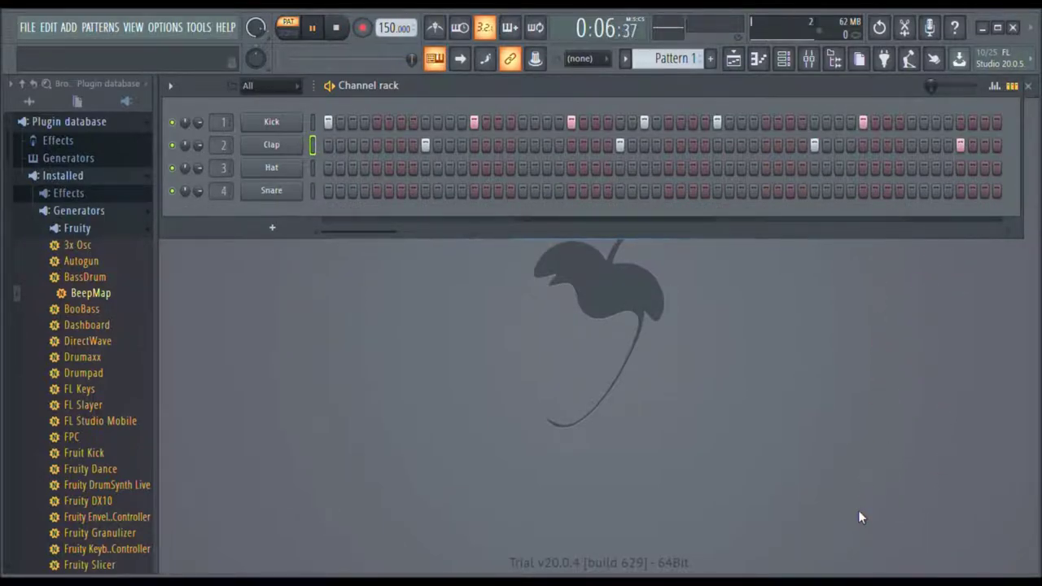
{"action": "key", "text": "space"}
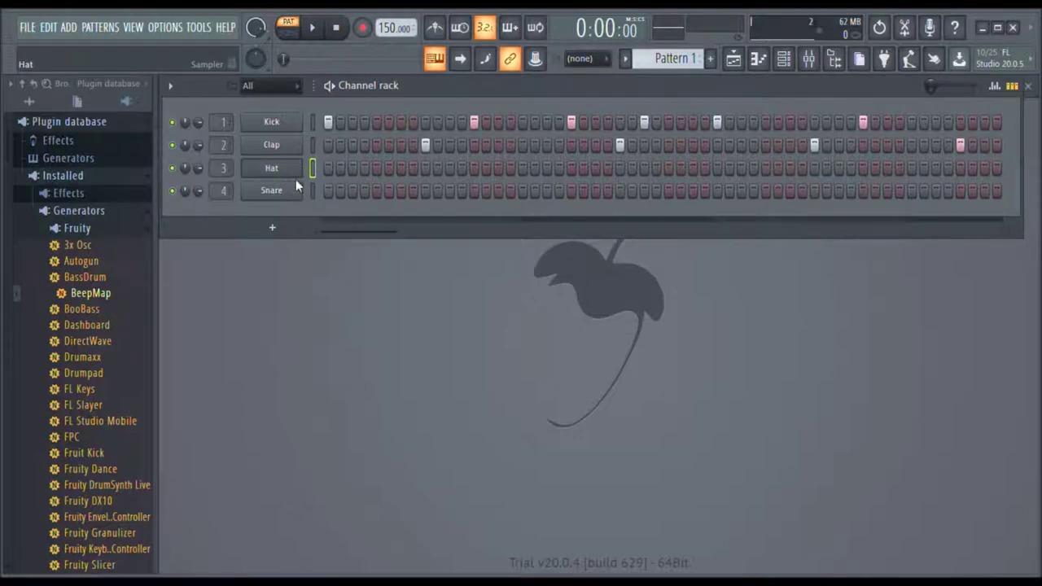
- Fill the Hat channel on every second step and add extra hits on steps 22, 24, 52, 54 and 56 during playback
{"action": "key", "text": "space"}
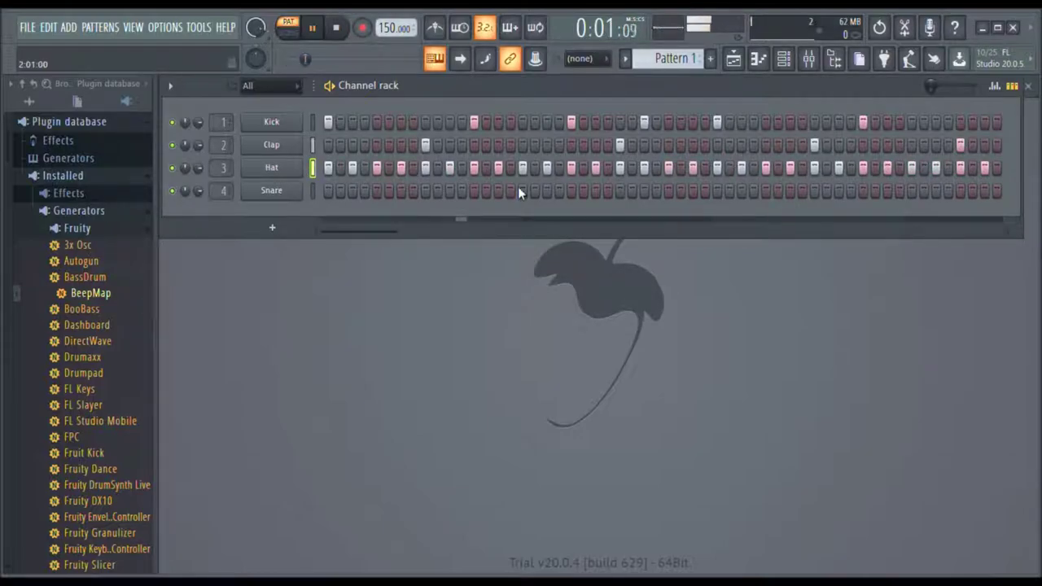
{"action": "left_click", "coordinate": [583, 168]}
{"action": "left_click", "coordinate": [604, 168]}
{"action": "left_click", "coordinate": [951, 170]}
{"action": "left_click", "coordinate": [973, 168]}
{"action": "left_click", "coordinate": [996, 168]}
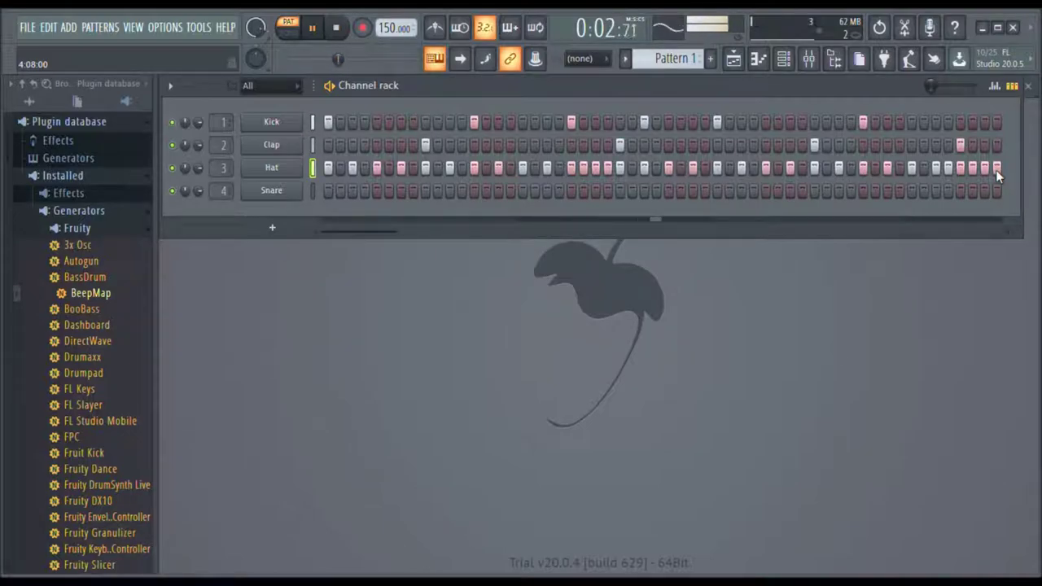
{"action": "key", "text": "space"}
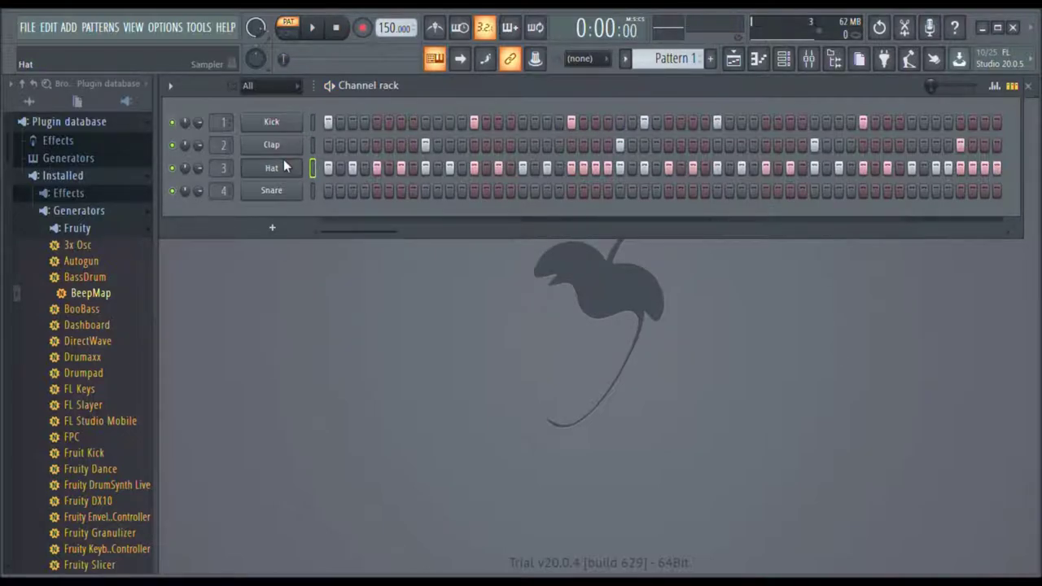
- Open the Hat channel in the piano roll and delete the rapid C5 hits in bar 2
{"action": "key", "text": "F7"}
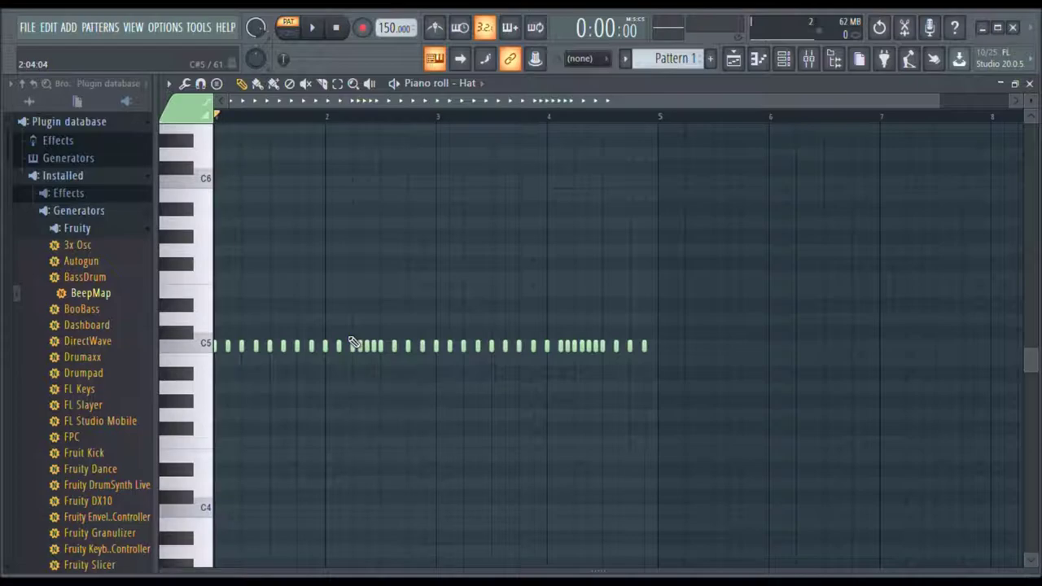
{"action": "scroll", "coordinate": [357, 351], "scroll_direction": "down", "scroll_amount": 3}
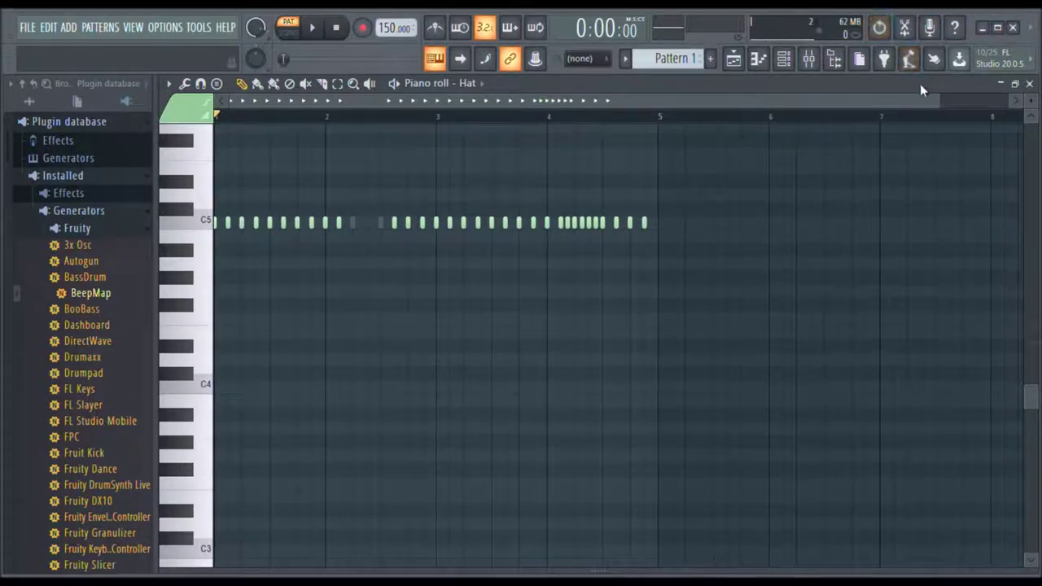
{"action": "left_click_drag", "start_coordinate": [948, 99], "coordinate": [510, 99]}
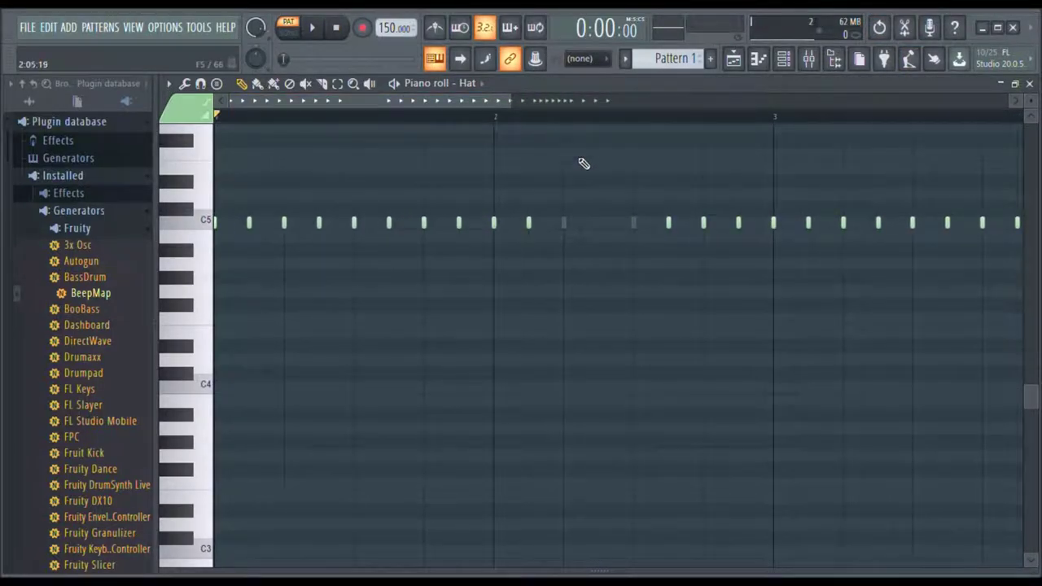
- Draw four consecutive E4 notes about 19 ticks long in the gap left in bar 2
{"action": "left_click", "coordinate": [551, 332]}
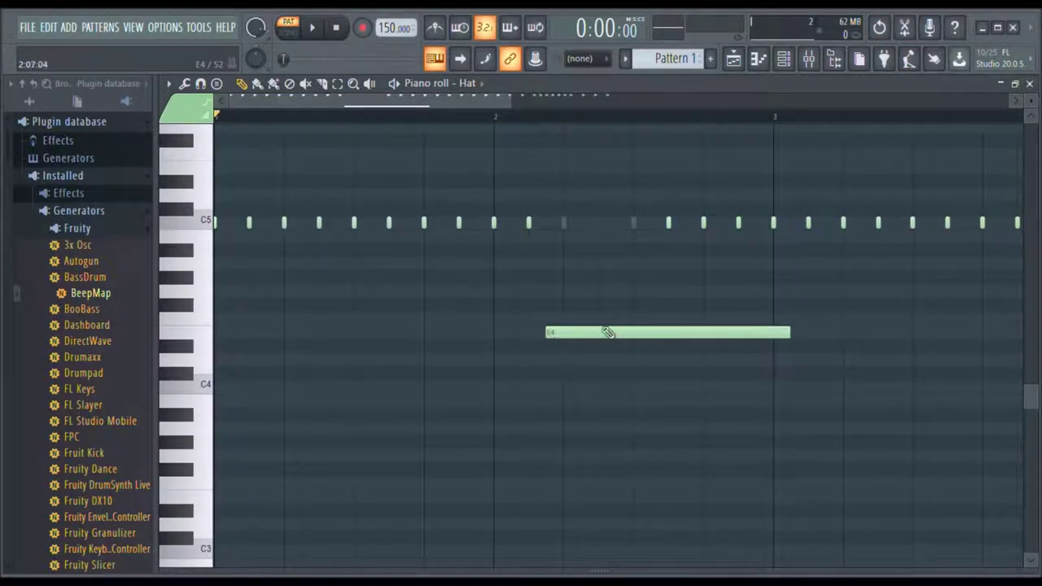
{"action": "left_click_drag", "start_coordinate": [798, 335], "coordinate": [568, 326]}
{"action": "left_click", "coordinate": [570, 337]}
{"action": "left_click", "coordinate": [588, 342]}
{"action": "left_click", "coordinate": [606, 345]}
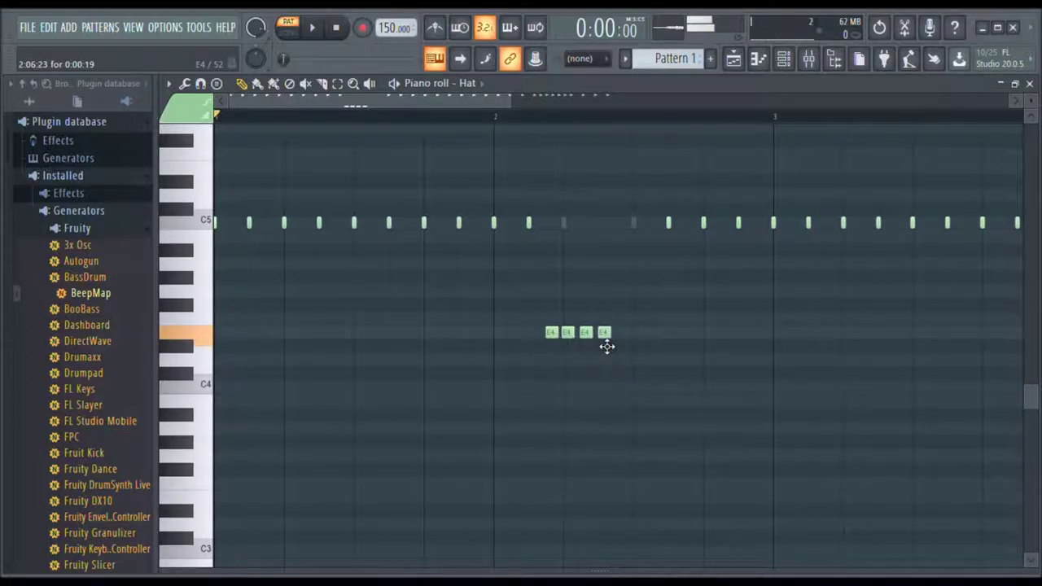
- Play the pattern, delete the first of the four E4 notes in bar 2 and play it again
{"action": "key", "text": "space"}
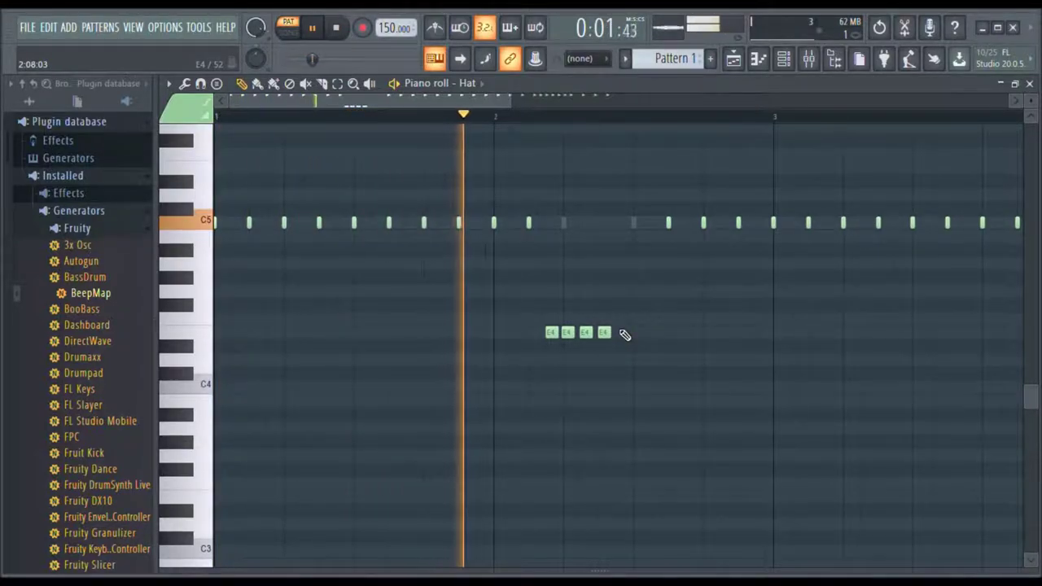
{"action": "key", "text": "space"}
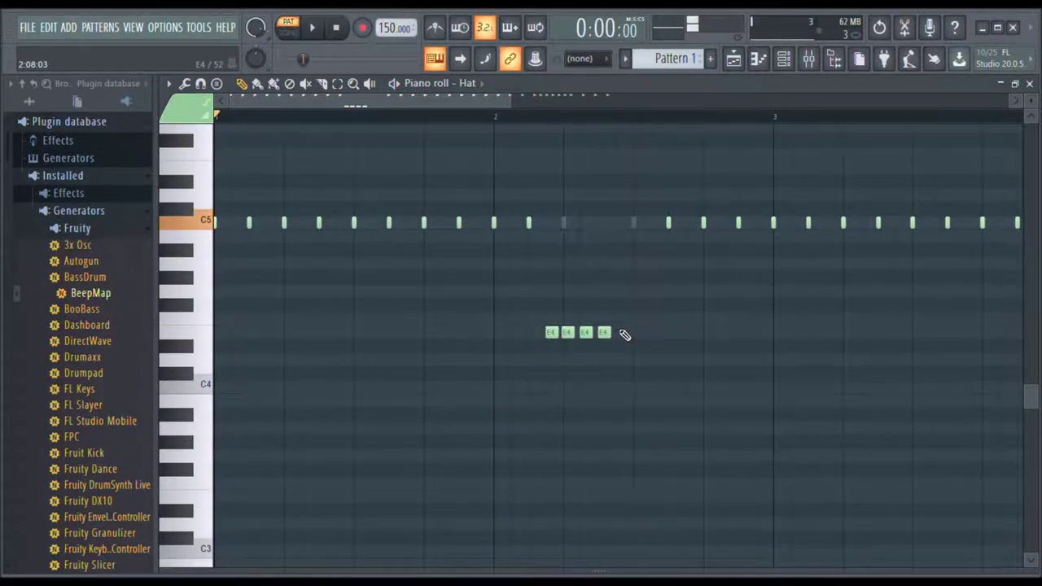
{"action": "right_click", "coordinate": [552, 334]}
{"action": "key", "text": "space"}
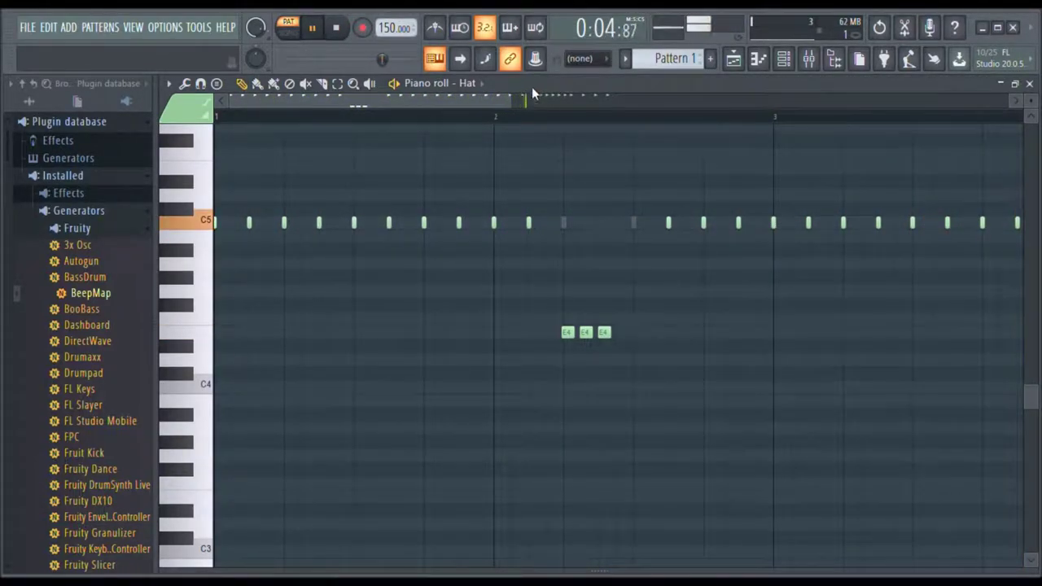
{"action": "key", "text": "space"}
- Clear the rapid C5 hits in bar 4, draw a run of short D4 notes there and play the pattern
{"action": "left_click_drag", "start_coordinate": [495, 108], "coordinate": [746, 107]}
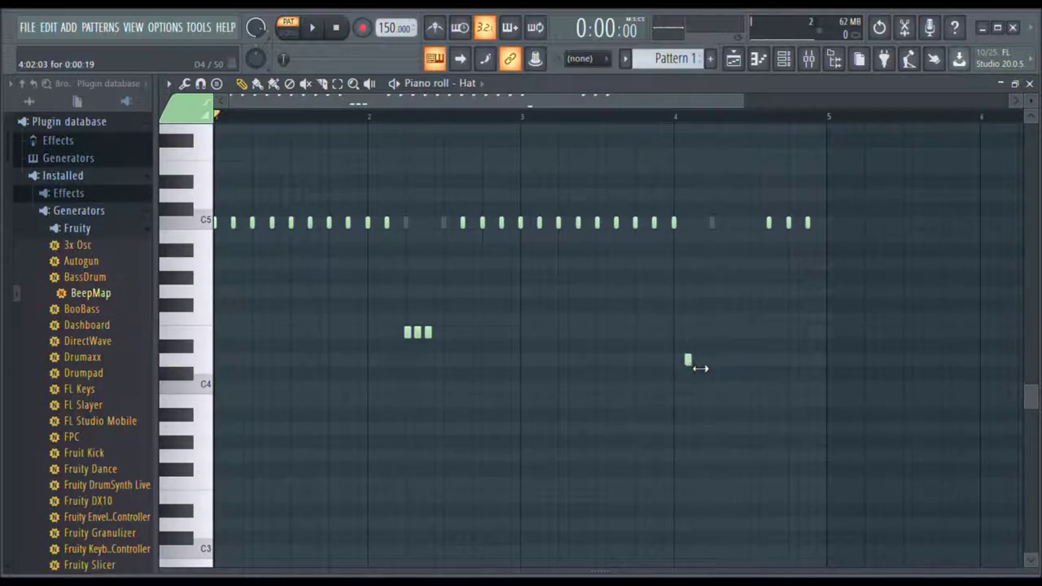
{"action": "left_click", "coordinate": [697, 361]}
{"action": "left_click", "coordinate": [712, 361]}
{"action": "left_click", "coordinate": [723, 361]}
{"action": "left_click", "coordinate": [734, 360]}
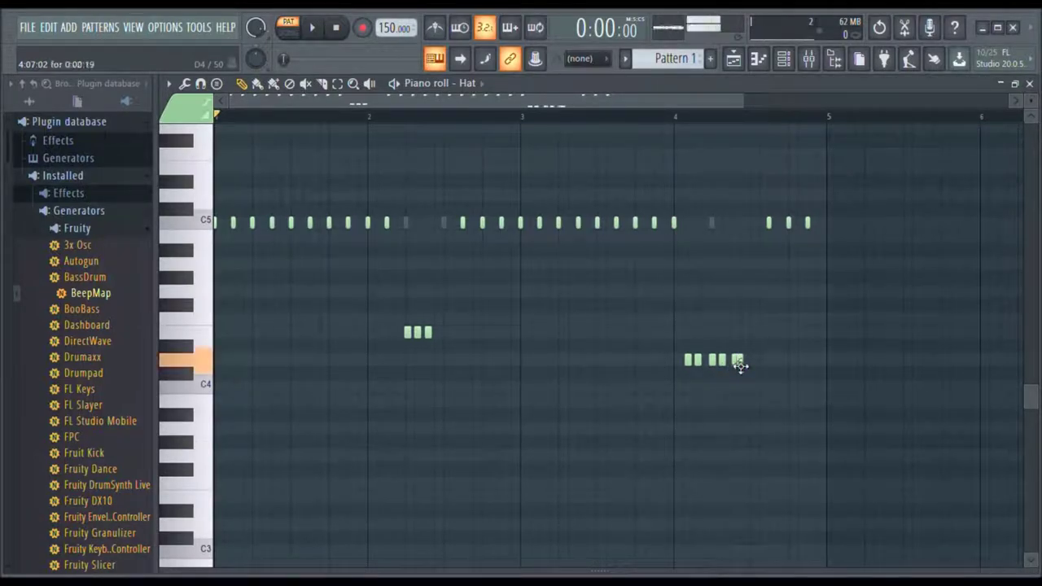
{"action": "key", "text": "space"}
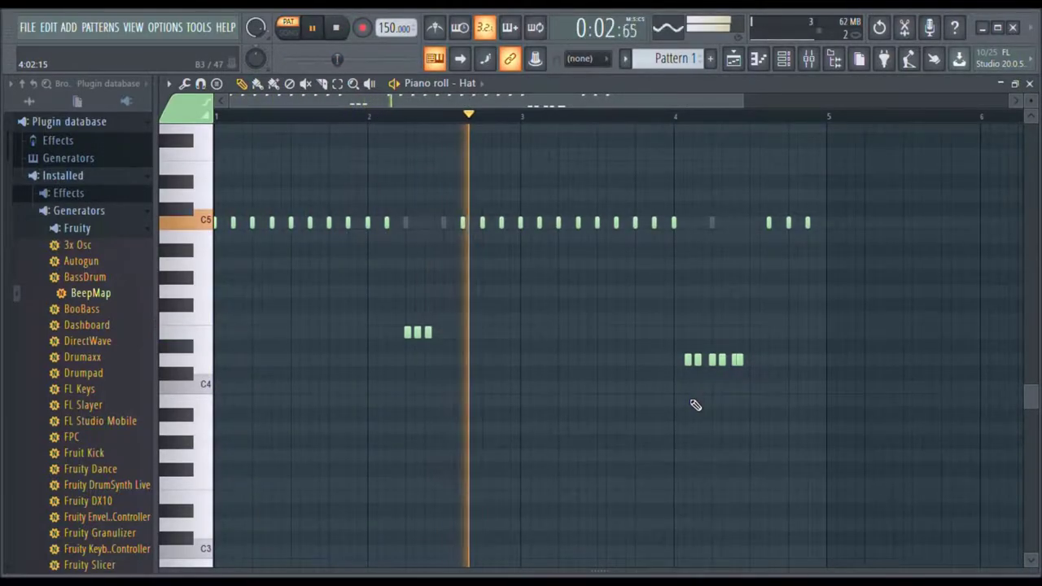
{"action": "key", "text": "space"}
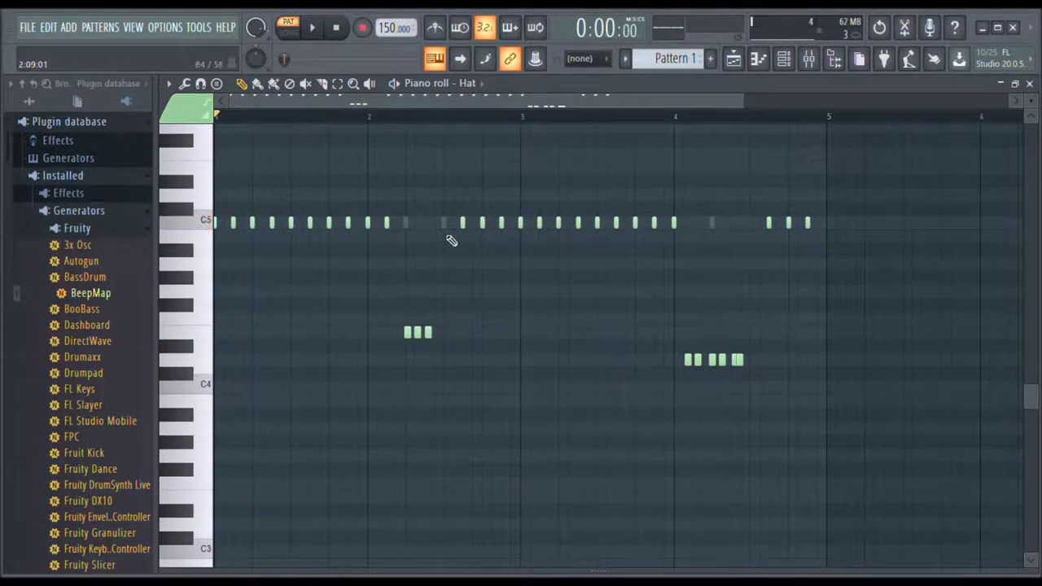
- Add an extra C5 hat note just before the second hit of bar 3 and play the pattern
{"action": "left_click", "coordinate": [534, 225]}
{"action": "key", "text": "space"}
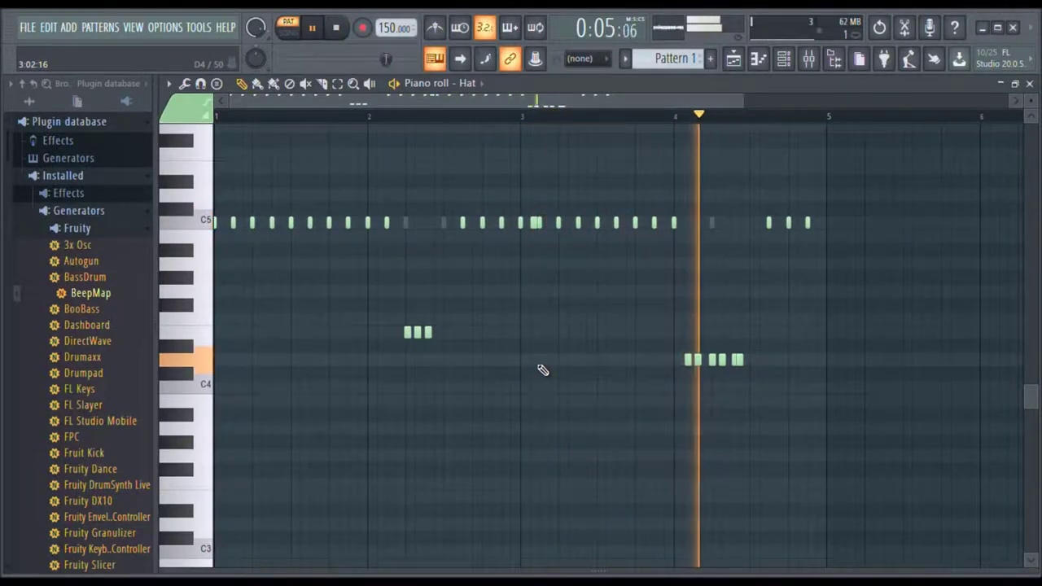
{"action": "key", "text": "space"}
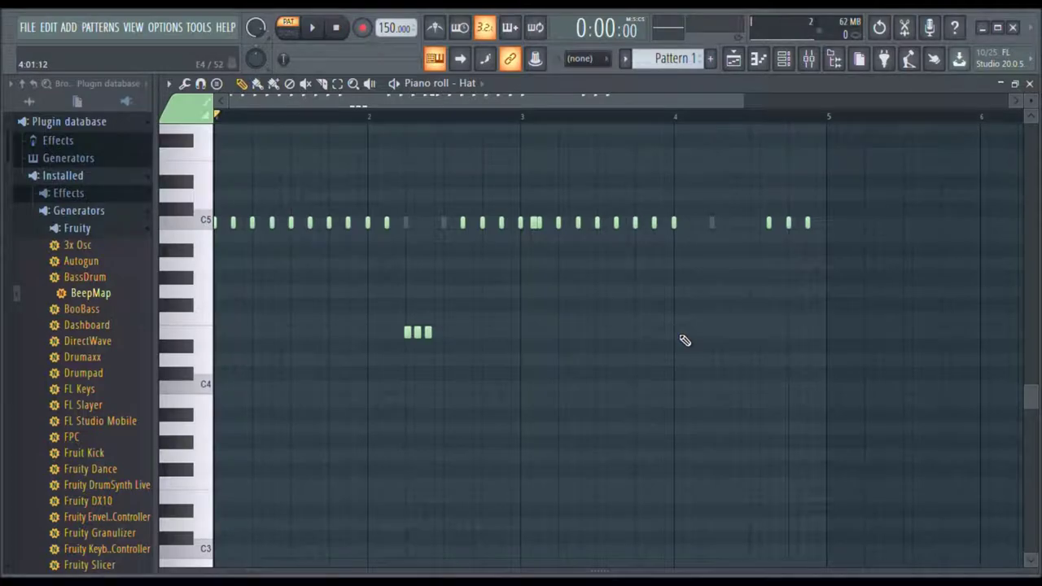
- Replace the D4 notes in bar 4 with three short E4 notes starting at step 5 and play the pattern
{"action": "left_click", "coordinate": [717, 334]}
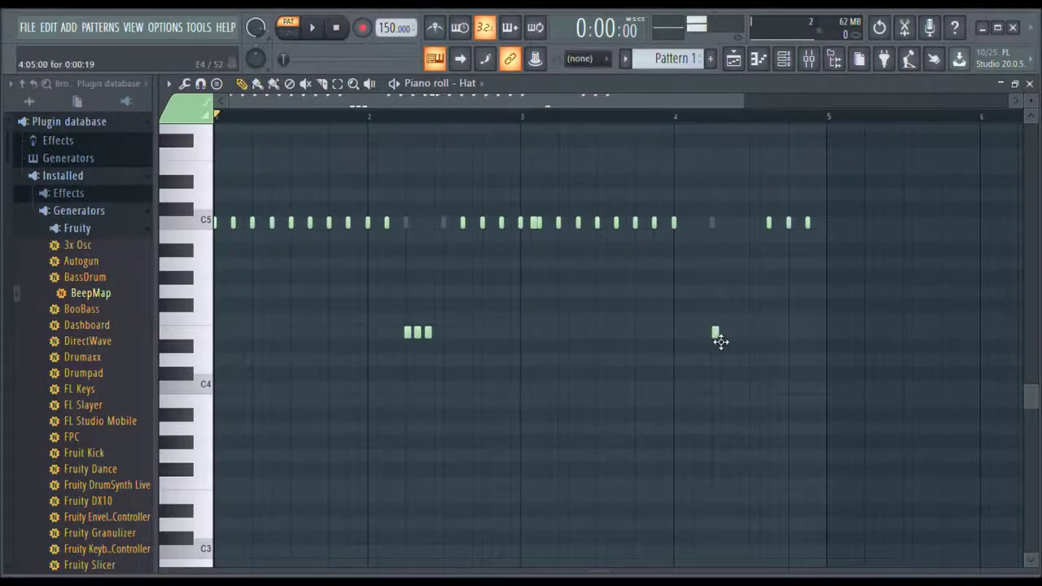
{"action": "left_click", "coordinate": [723, 333]}
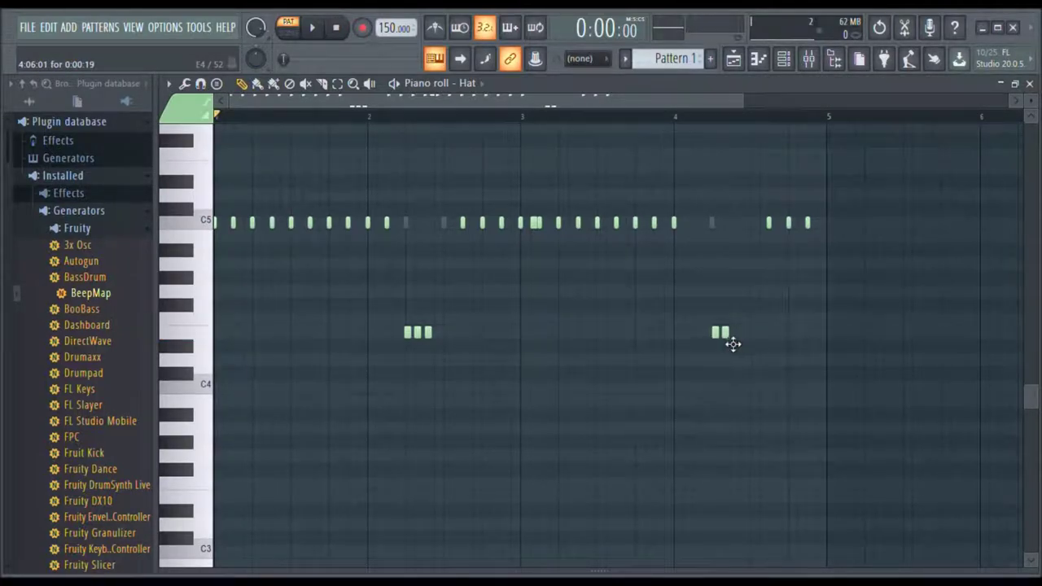
{"action": "key", "text": "space"}
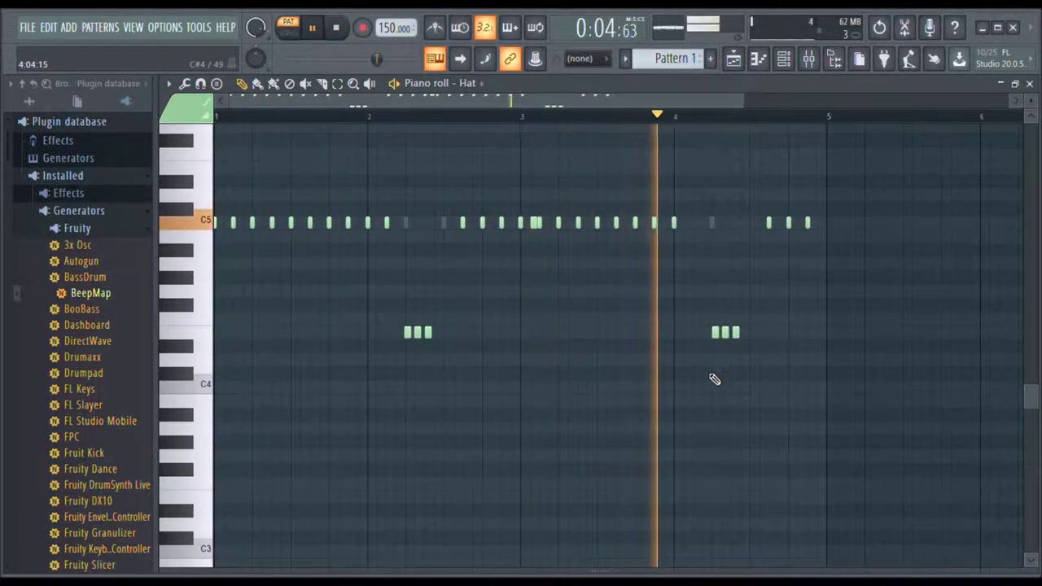
{"action": "key", "text": "space"}
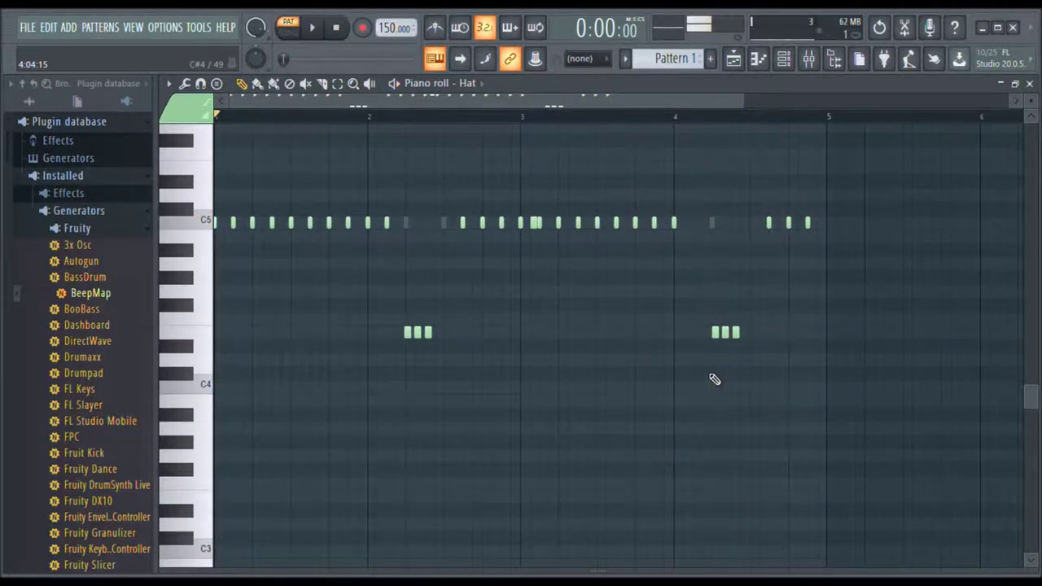
- Add a C5 hat note just before the last three hits of bar 4, check the playback and close the piano roll
{"action": "left_click", "coordinate": [753, 224]}
{"action": "key", "text": "space"}
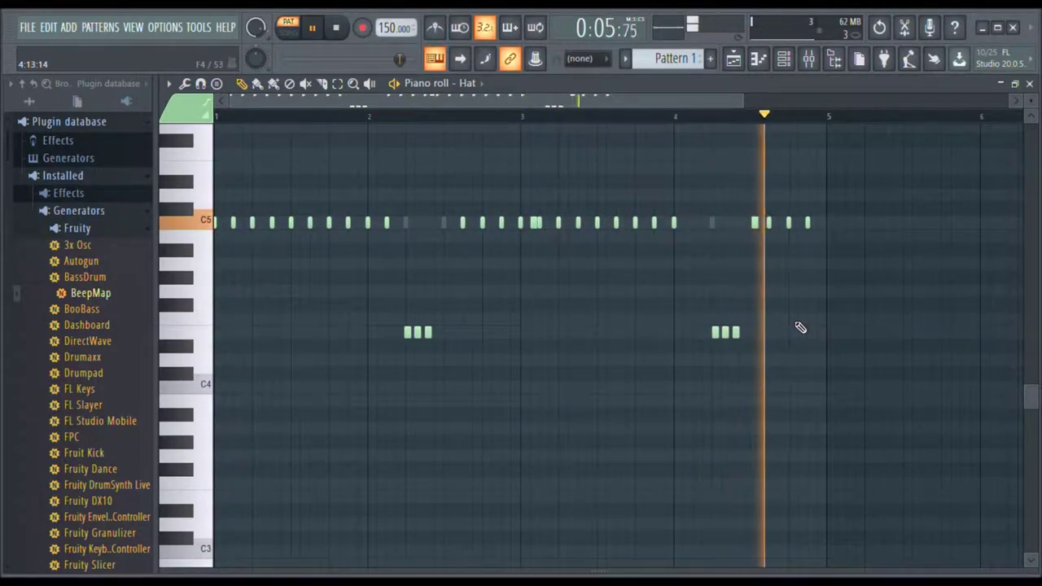
{"action": "key", "text": "space"}
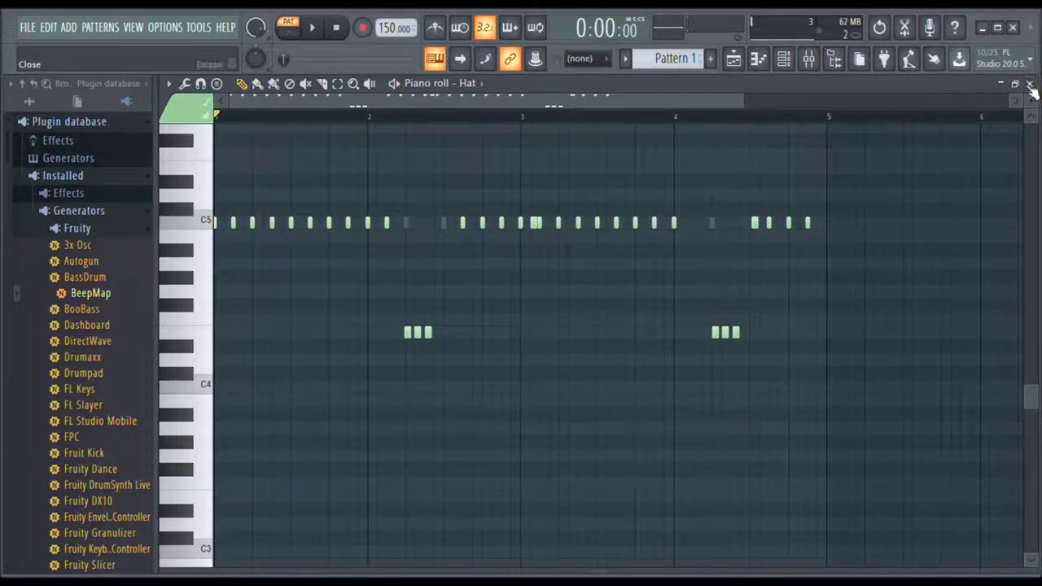
{"action": "left_click", "coordinate": [1029, 83]}
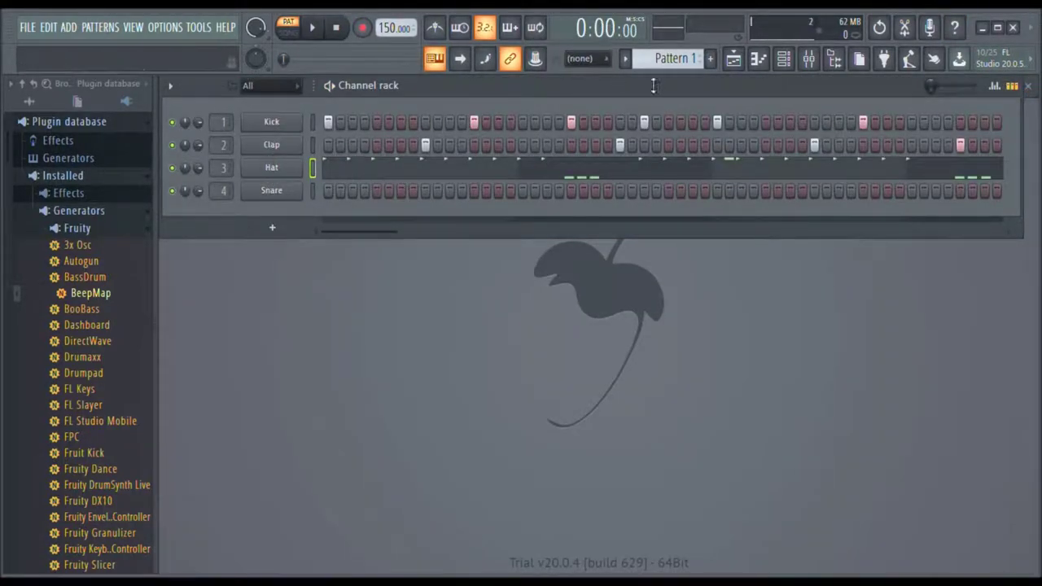
- Open the mixer, play the drum pattern briefly and leave the mixer window maximized
{"action": "left_click", "coordinate": [808, 58]}
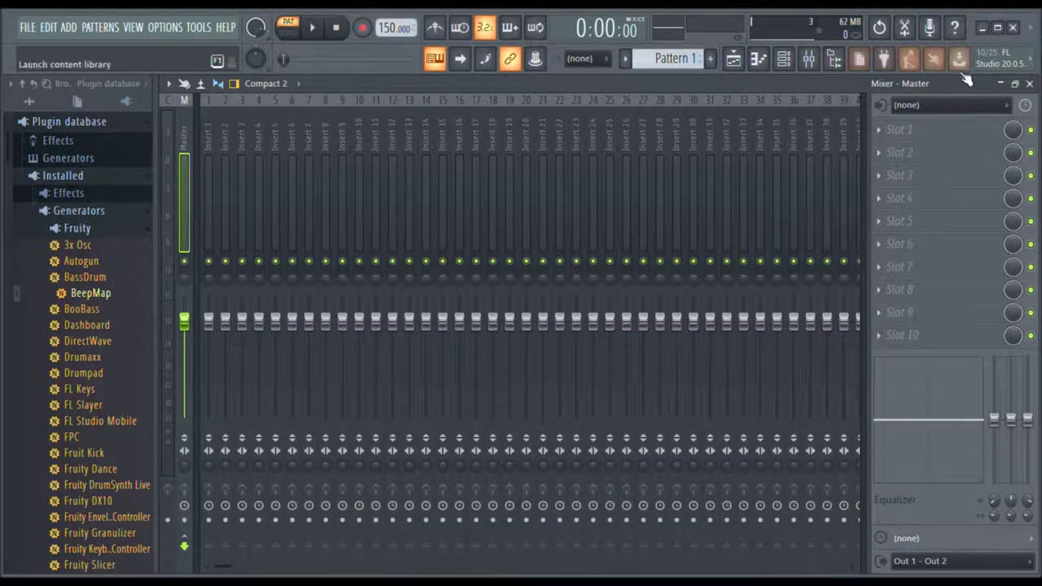
{"action": "left_click", "coordinate": [1017, 85]}
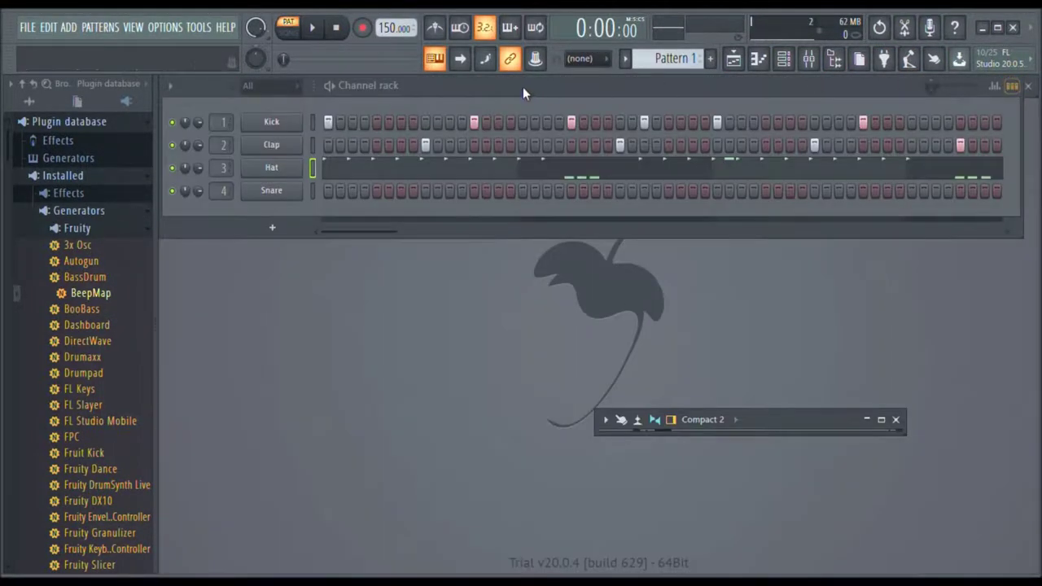
{"action": "left_click_drag", "start_coordinate": [765, 424], "coordinate": [841, 274]}
{"action": "key", "text": "space"}
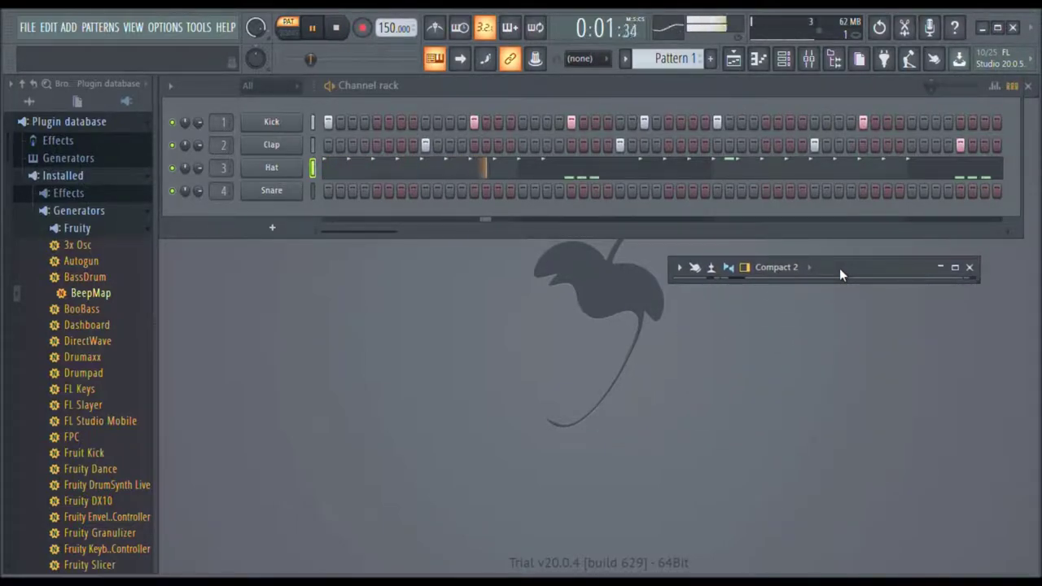
{"action": "key", "text": "space"}
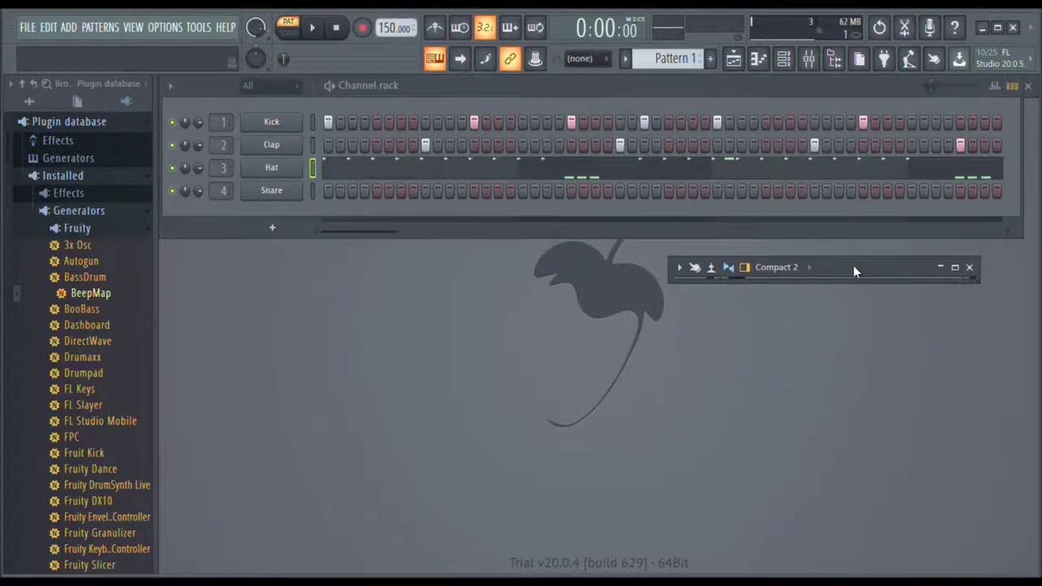
{"action": "left_click", "coordinate": [956, 268]}
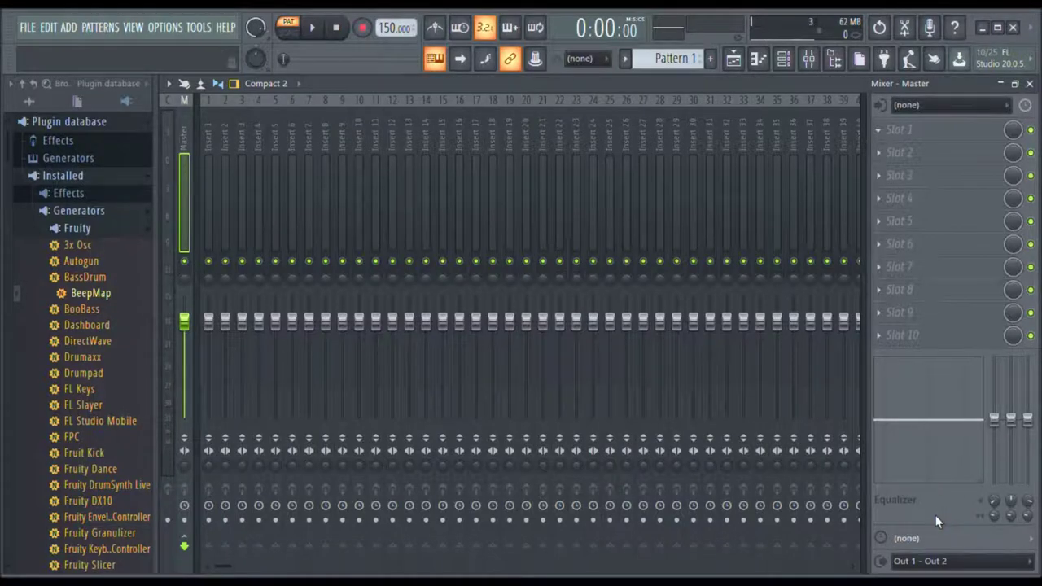
- Browse the installed Fruity effects and generators in the plugin database
{"action": "scroll", "coordinate": [82, 296], "scroll_direction": "down", "scroll_amount": 9}
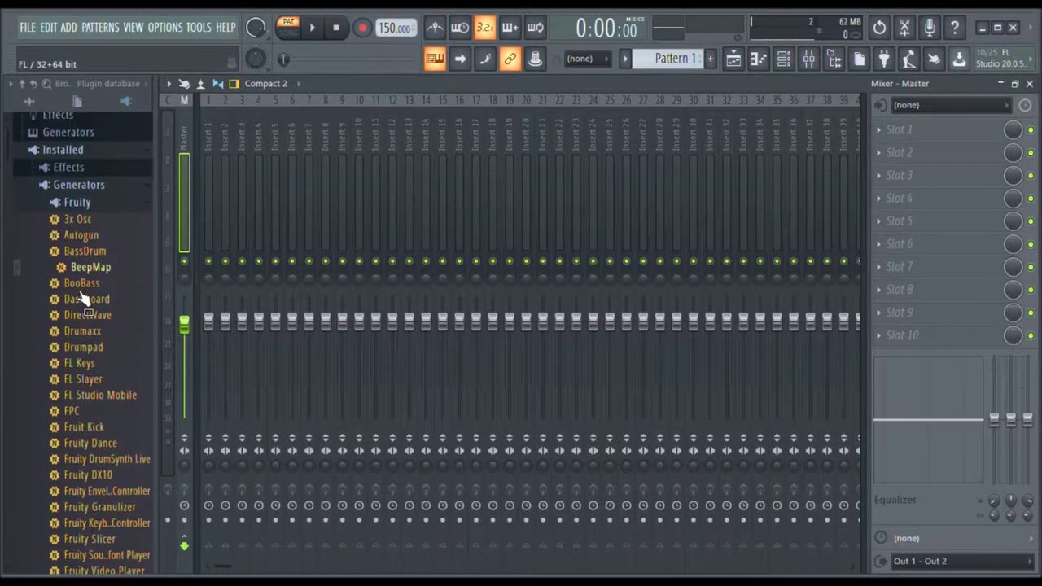
{"action": "scroll", "coordinate": [81, 299], "scroll_direction": "up", "scroll_amount": 3}
{"action": "scroll", "coordinate": [88, 217], "scroll_direction": "up", "scroll_amount": 6}
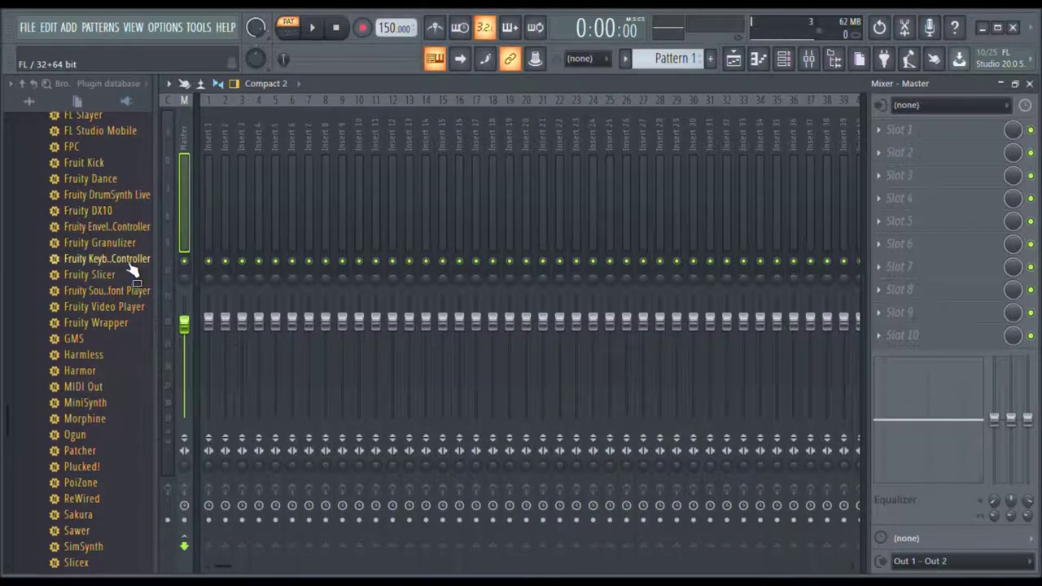
{"action": "left_click", "coordinate": [81, 197]}
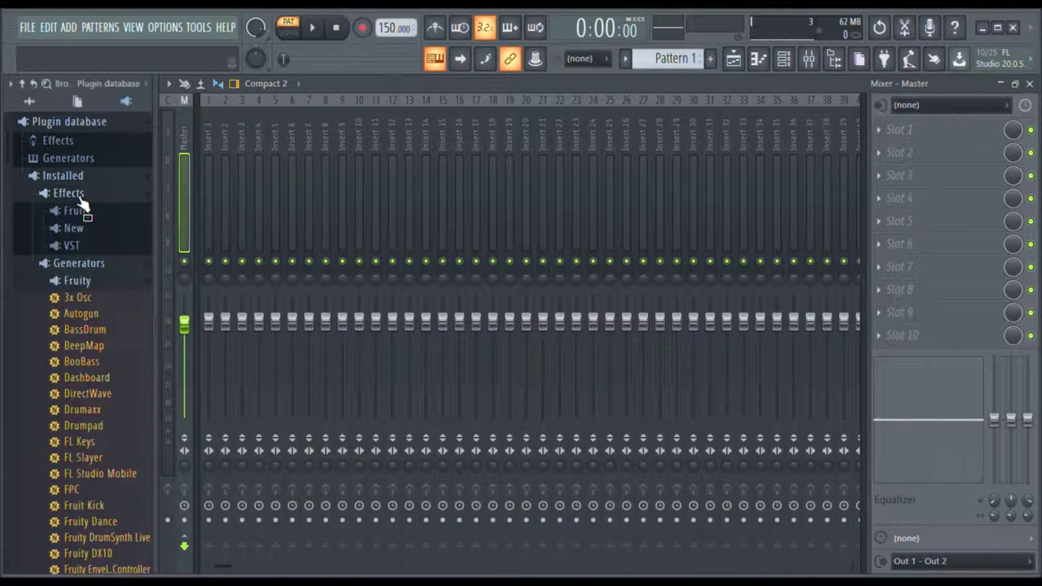
{"action": "left_click", "coordinate": [85, 216]}
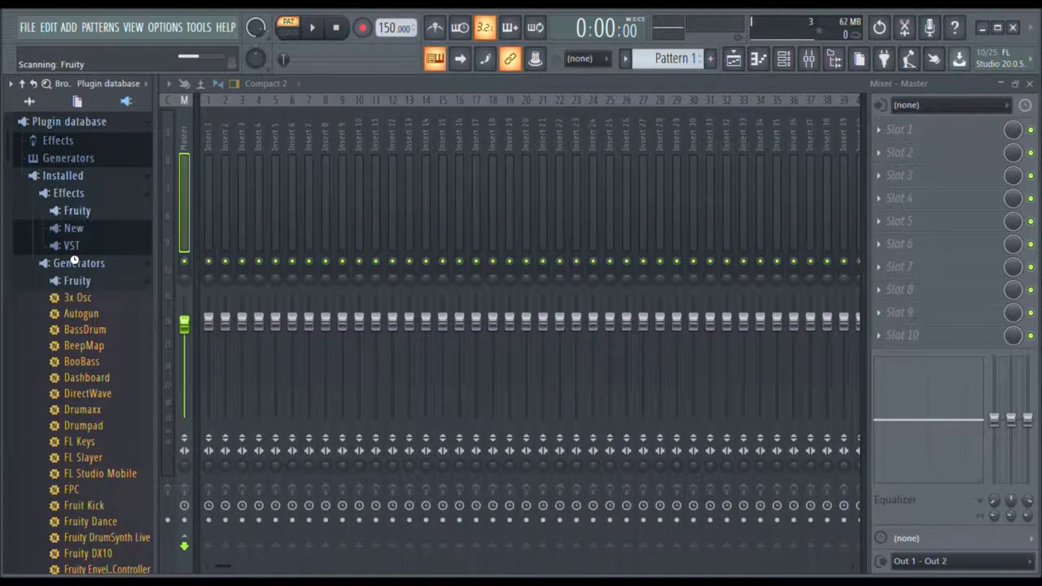
{"action": "scroll", "coordinate": [73, 245], "scroll_direction": "down", "scroll_amount": 15}
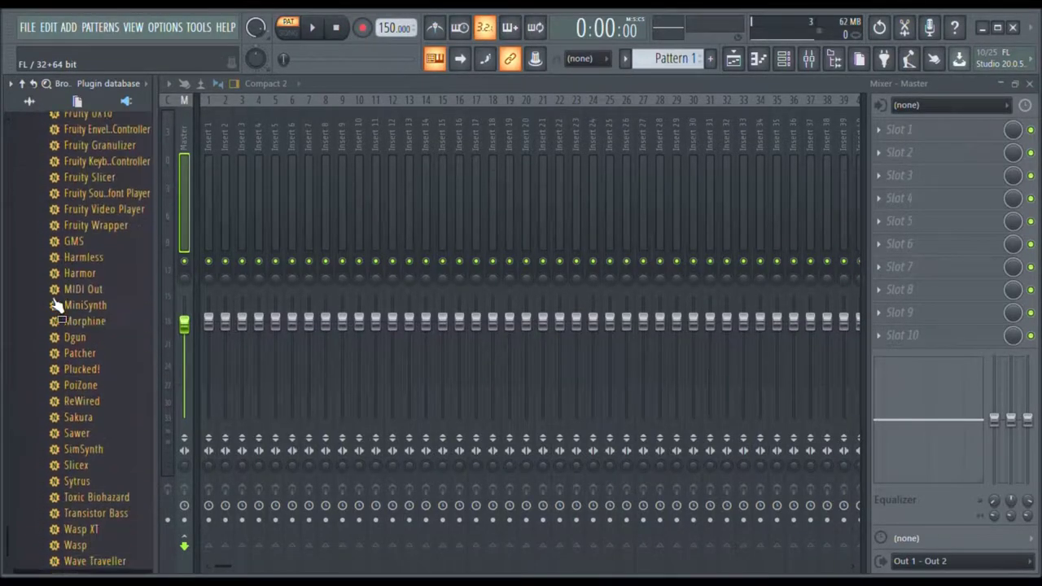
{"action": "scroll", "coordinate": [58, 302], "scroll_direction": "up", "scroll_amount": 20}
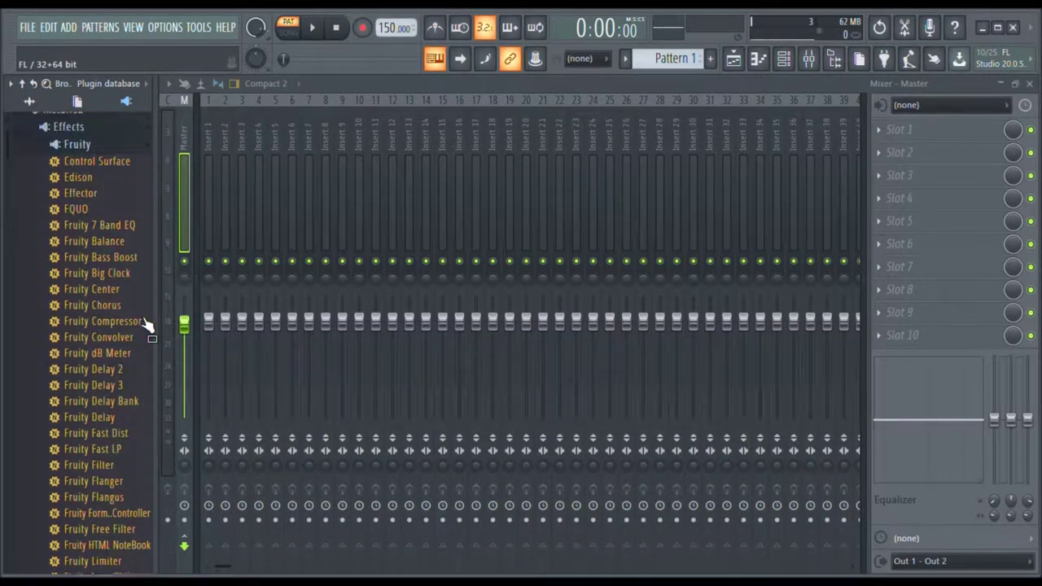
- Show the Delay reverb effects in the plugin database and reopen the mixer maximized
{"action": "left_click", "coordinate": [64, 142]}
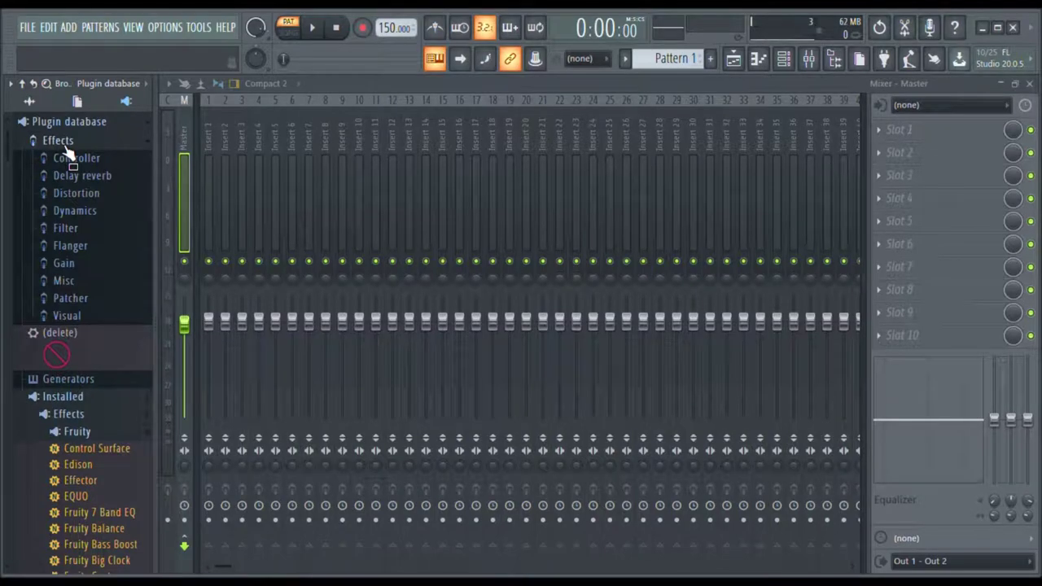
{"action": "left_click", "coordinate": [82, 176]}
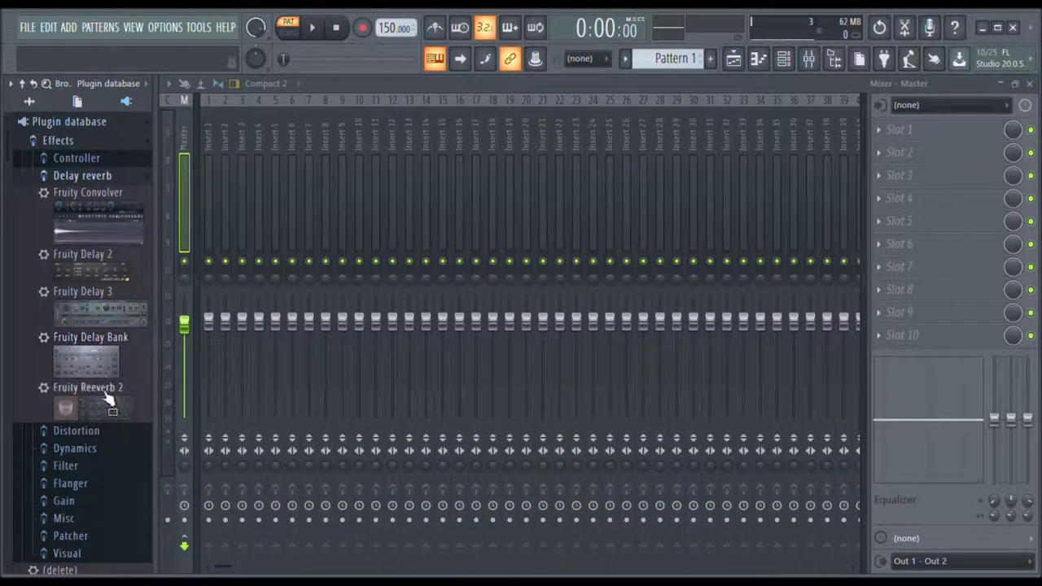
{"action": "left_click", "coordinate": [1029, 84]}
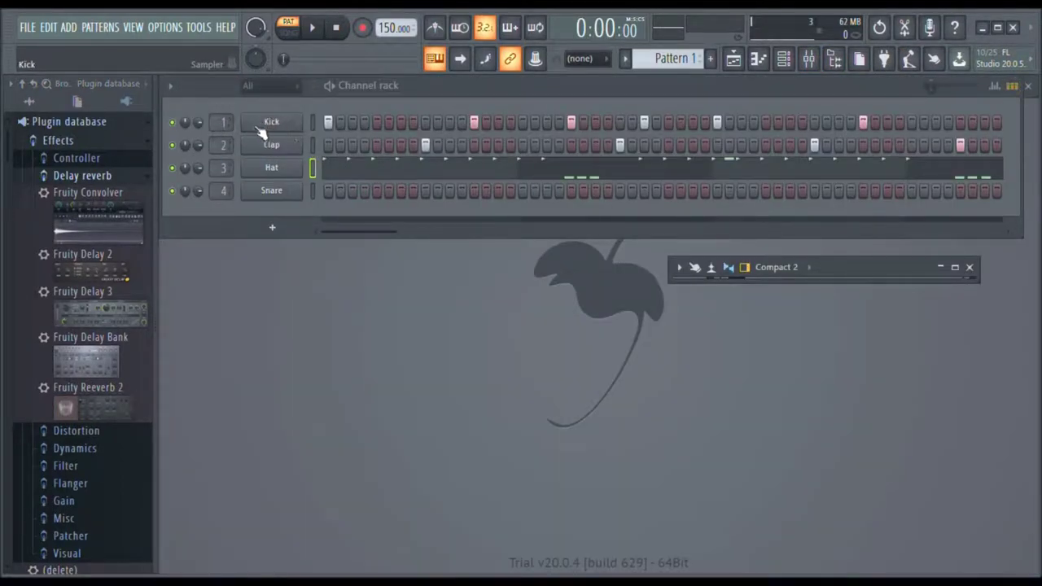
{"action": "left_click", "coordinate": [965, 269]}
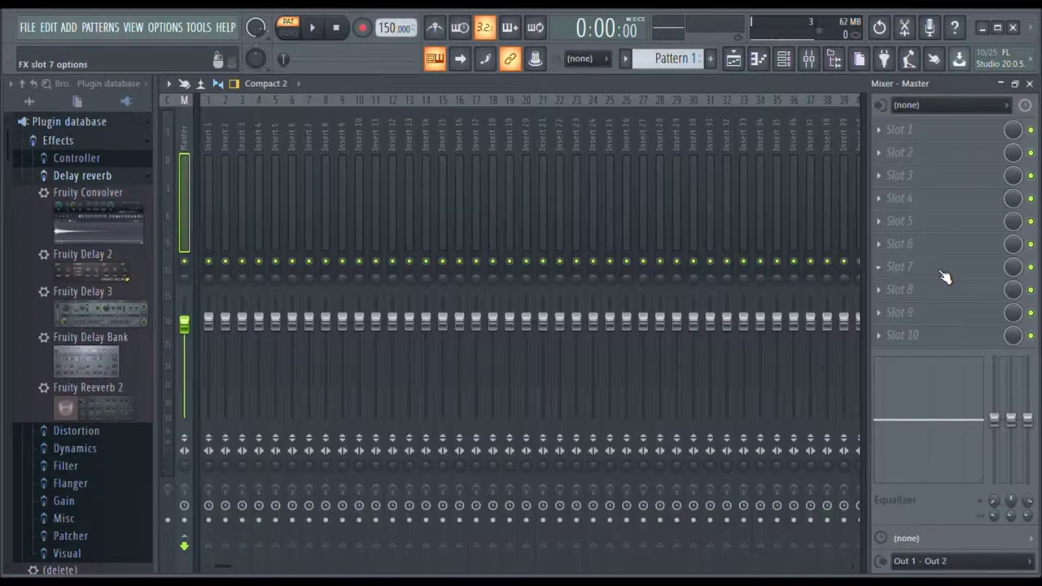
- Balance the levels during playback: lower Insert 3 to 70%, raise Insert 1 and lower Insert 2 to 75%
{"action": "left_click", "coordinate": [244, 102]}
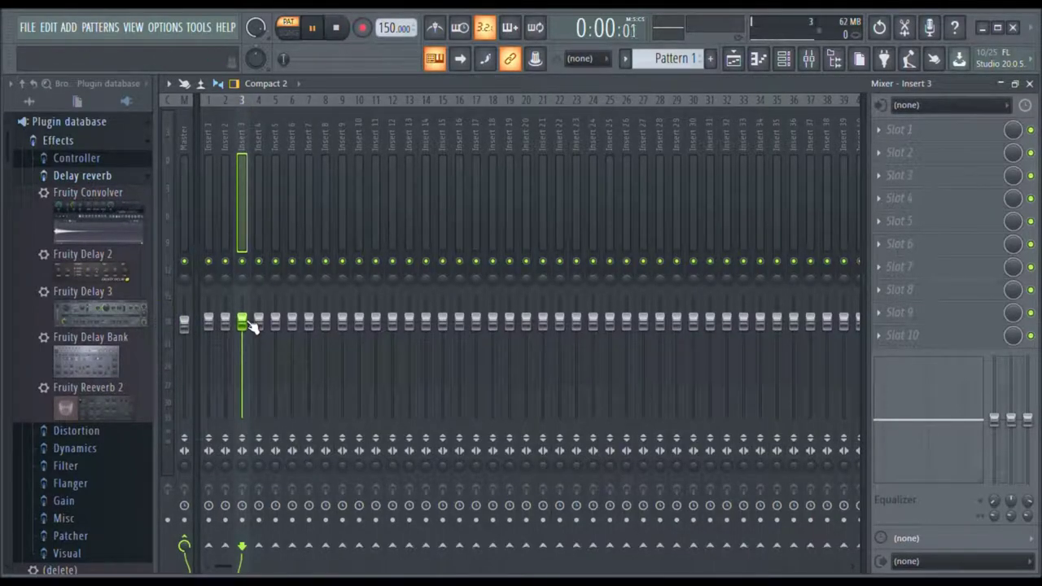
{"action": "left_click_drag", "start_coordinate": [251, 326], "coordinate": [242, 351]}
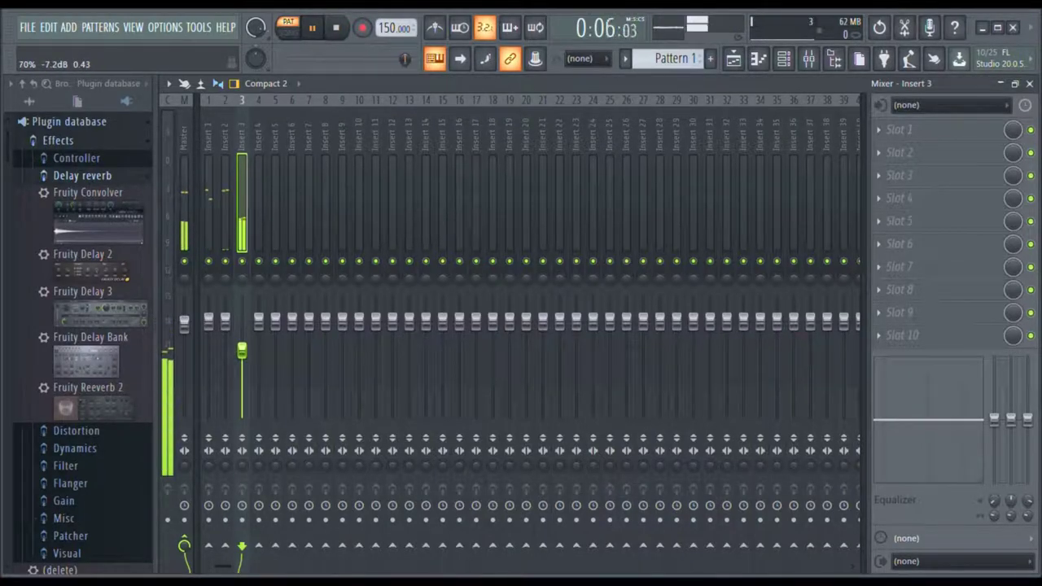
{"action": "left_click_drag", "start_coordinate": [209, 320], "coordinate": [225, 346]}
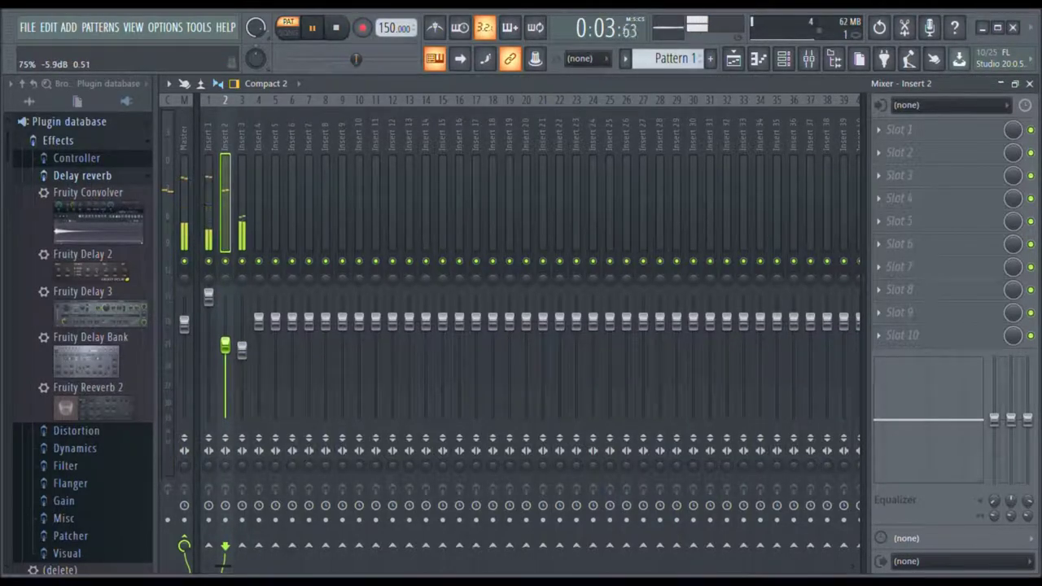
{"action": "key", "text": "space"}
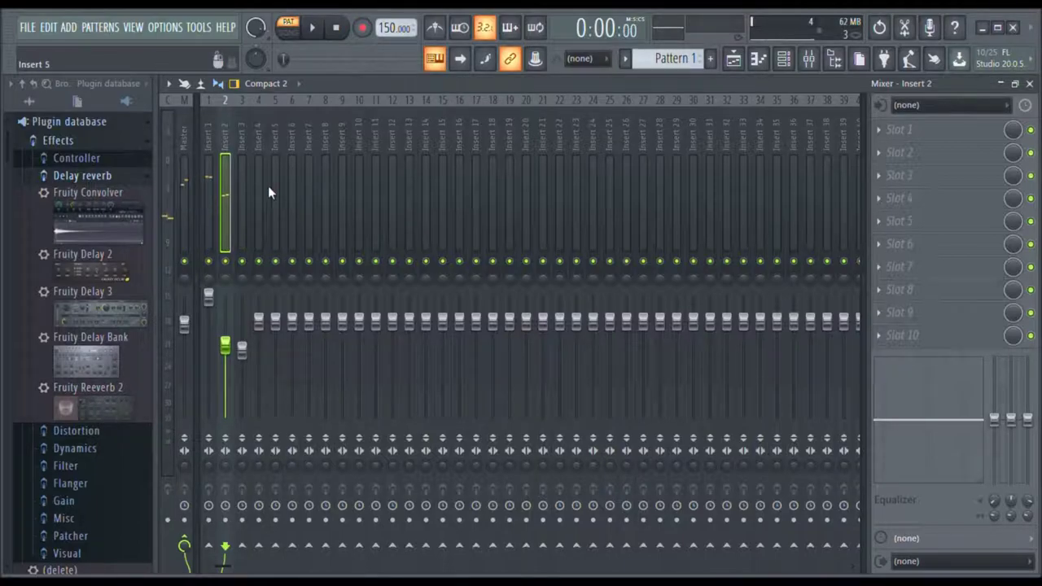
- Add Fruity Reeverb 2 to the Insert 3 track and start playing the pattern
{"action": "left_click", "coordinate": [237, 110]}
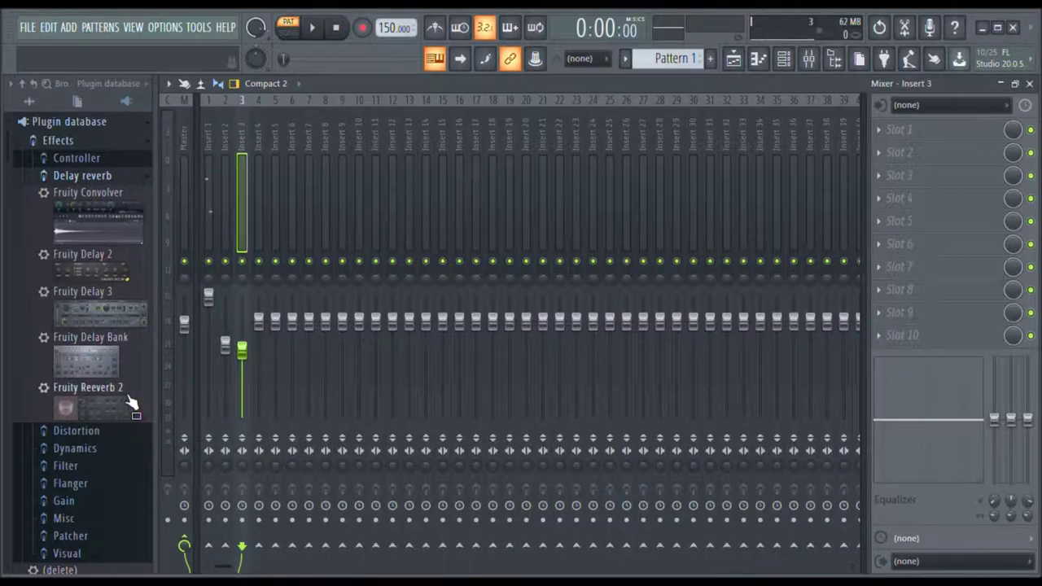
{"action": "left_click_drag", "start_coordinate": [122, 419], "coordinate": [189, 404]}
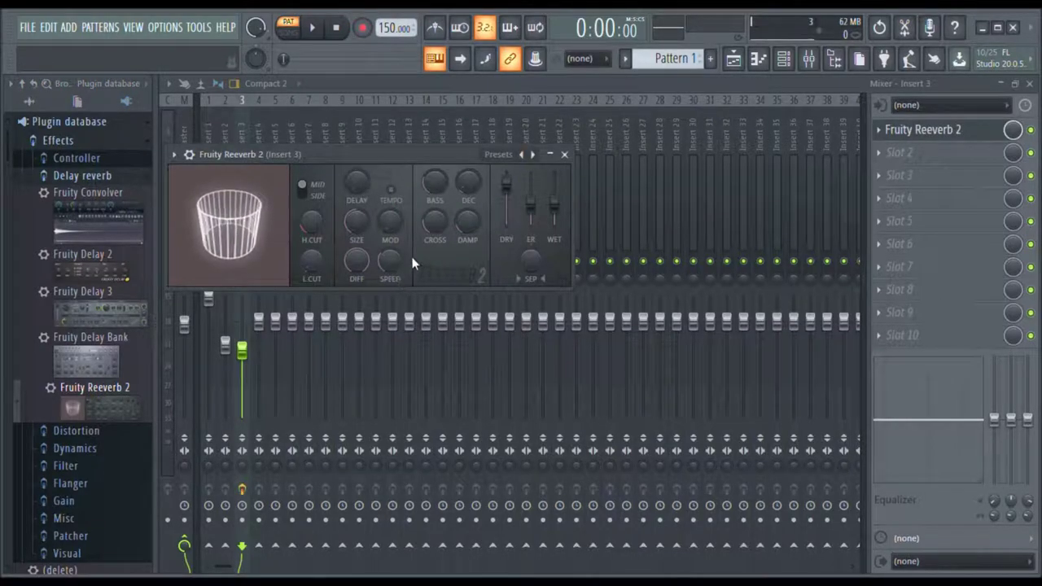
{"action": "key", "text": "space"}
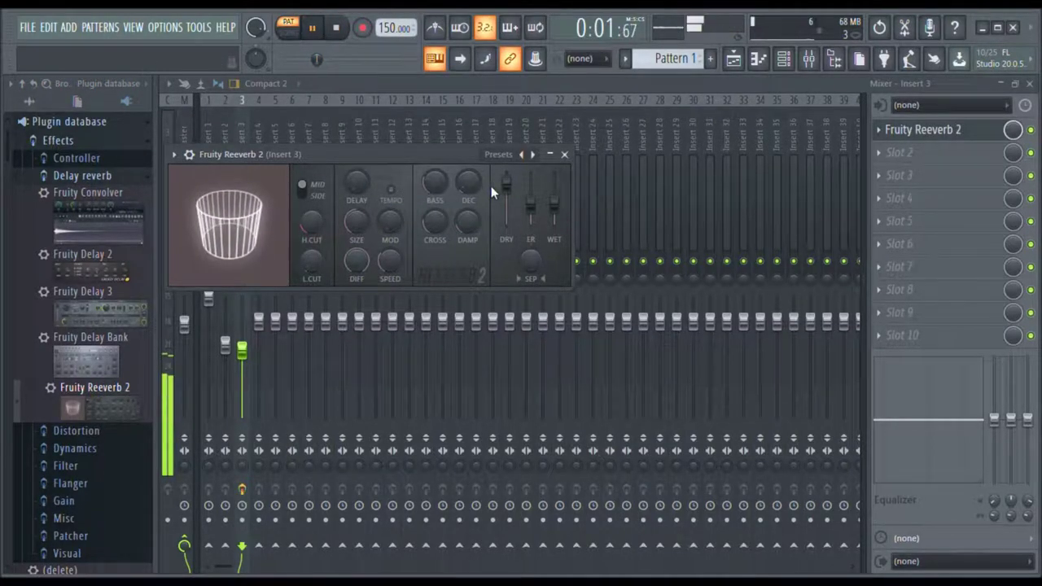
- Raise the reverb's dry level to maximum, set wet level to 41% and decay time to 1.9 sec, and close the plugin
{"action": "left_click_drag", "start_coordinate": [506, 184], "coordinate": [506, 176]}
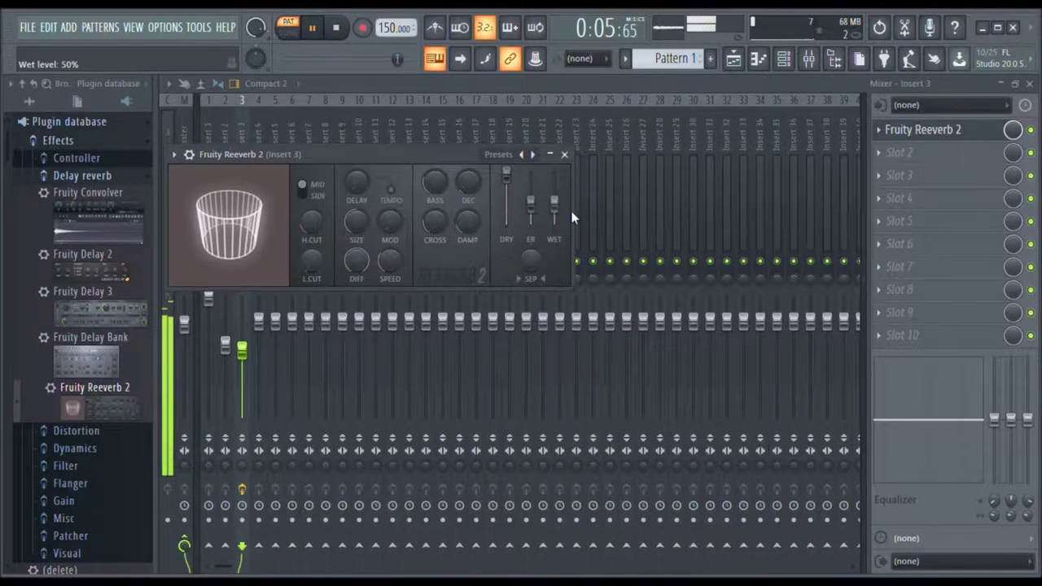
{"action": "left_click_drag", "start_coordinate": [555, 205], "coordinate": [554, 214]}
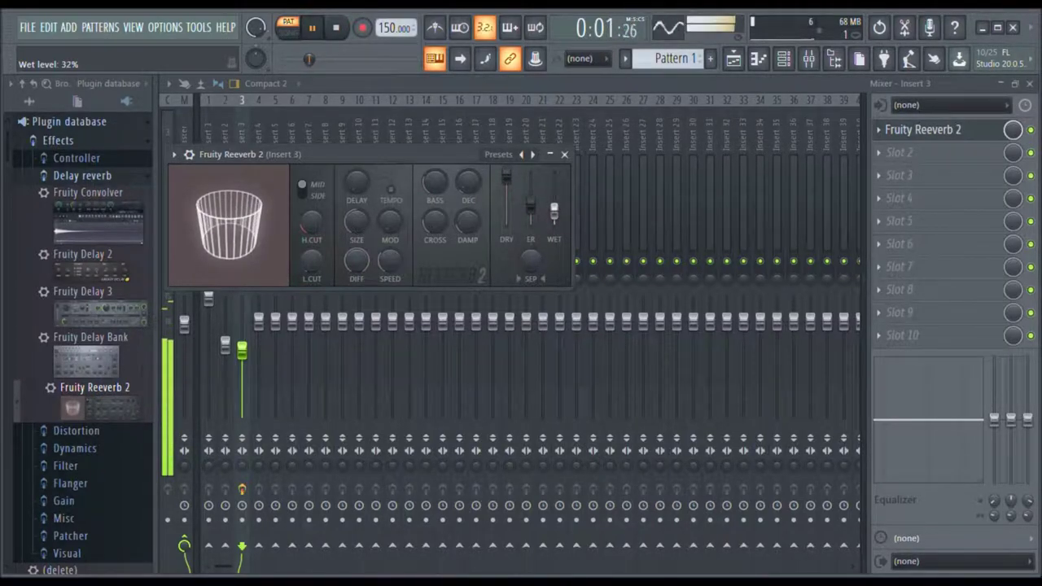
{"action": "left_click_drag", "start_coordinate": [554, 213], "coordinate": [554, 205]}
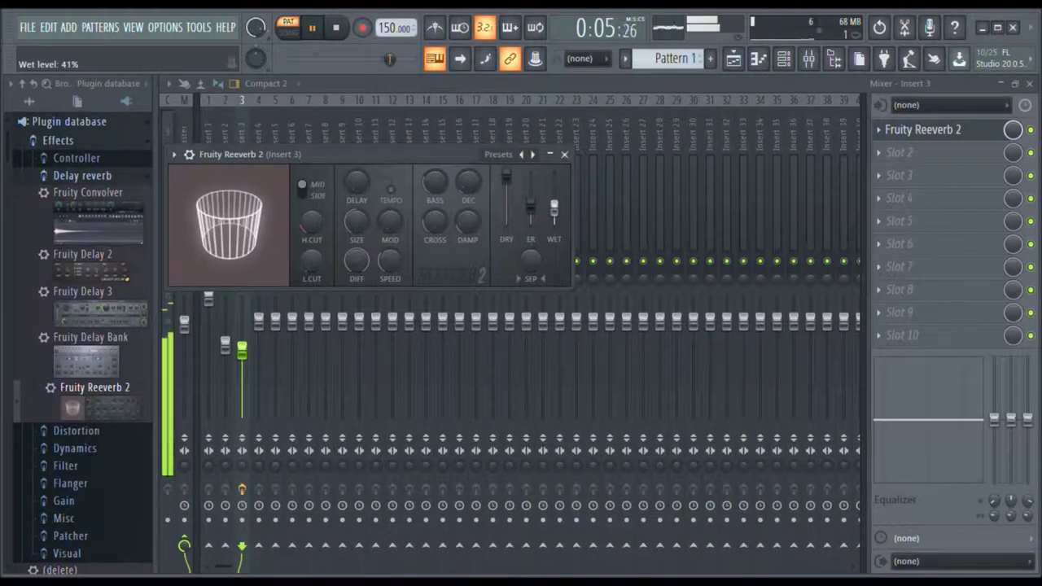
{"action": "left_click_drag", "start_coordinate": [466, 178], "coordinate": [466, 210]}
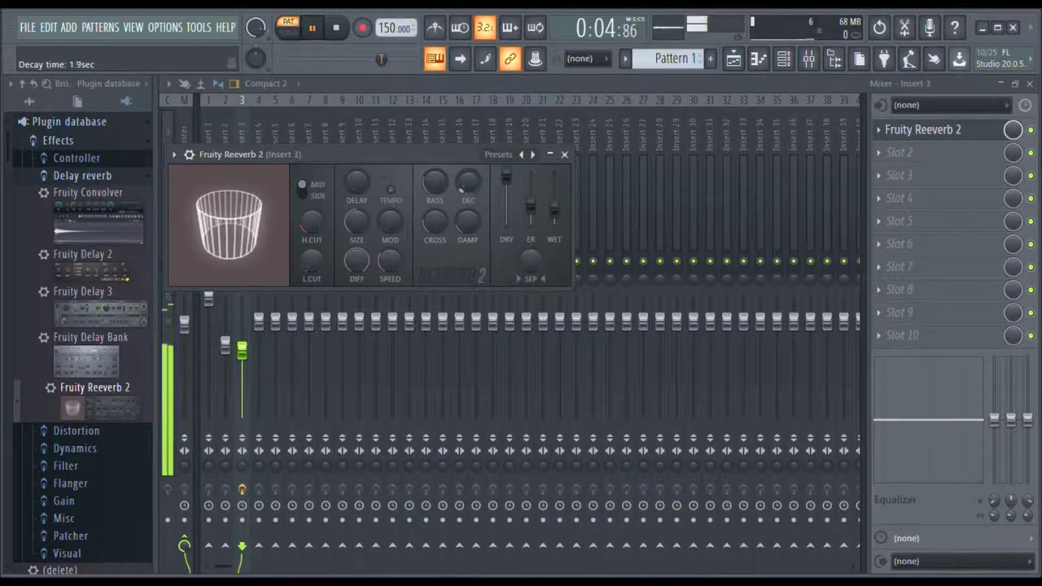
{"action": "left_click", "coordinate": [565, 154]}
{"action": "key", "text": "space"}
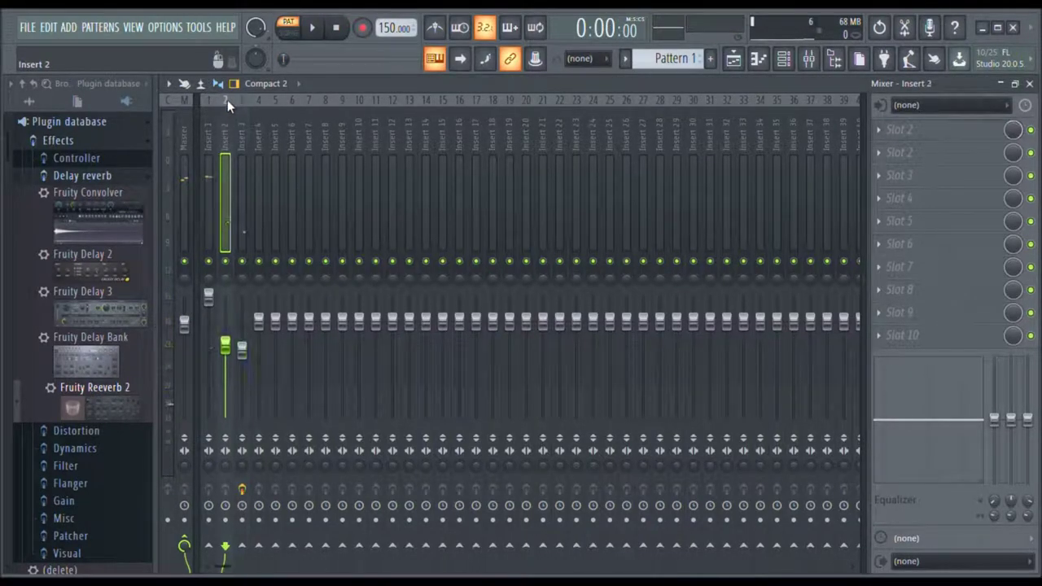
- Look through the Distortion and Dynamics effects in the plugin database for another effect
{"action": "scroll", "coordinate": [82, 281], "scroll_direction": "down", "scroll_amount": 5}
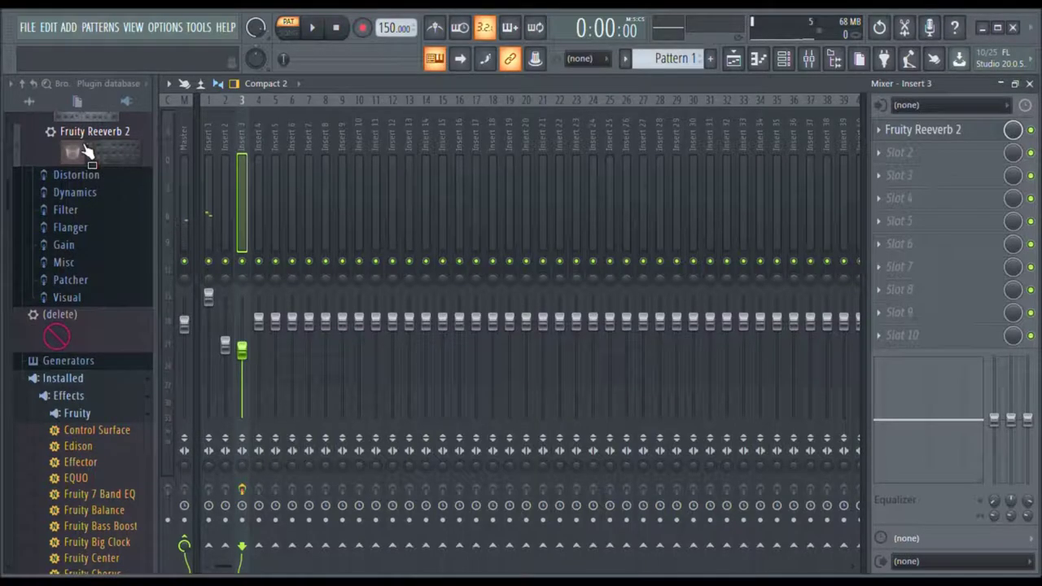
{"action": "scroll", "coordinate": [114, 230], "scroll_direction": "up", "scroll_amount": 5}
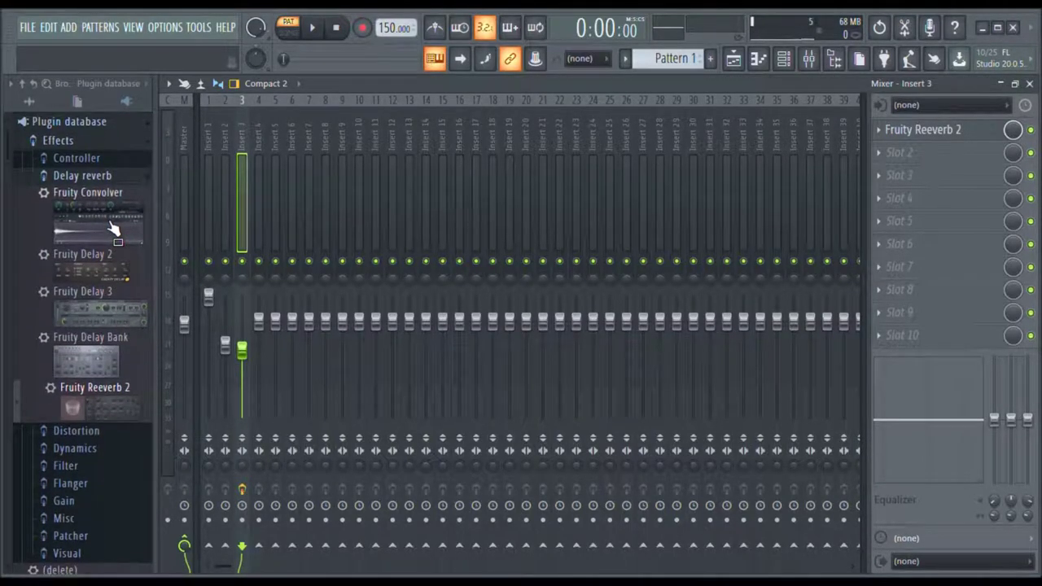
{"action": "scroll", "coordinate": [106, 272], "scroll_direction": "down", "scroll_amount": 8}
{"action": "scroll", "coordinate": [103, 228], "scroll_direction": "up", "scroll_amount": 5}
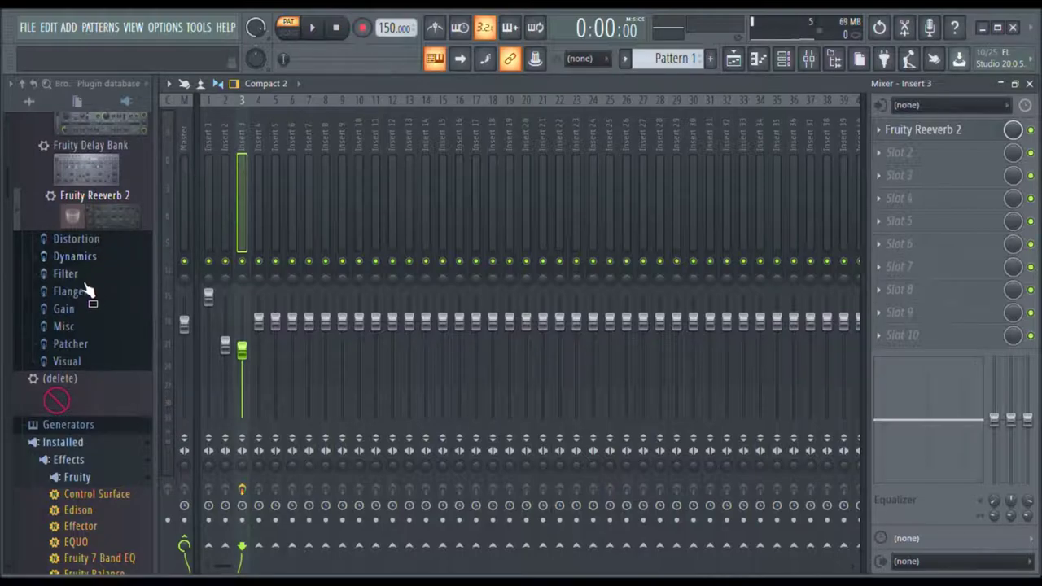
{"action": "left_click", "coordinate": [77, 240]}
{"action": "scroll", "coordinate": [81, 326], "scroll_direction": "down", "scroll_amount": 4}
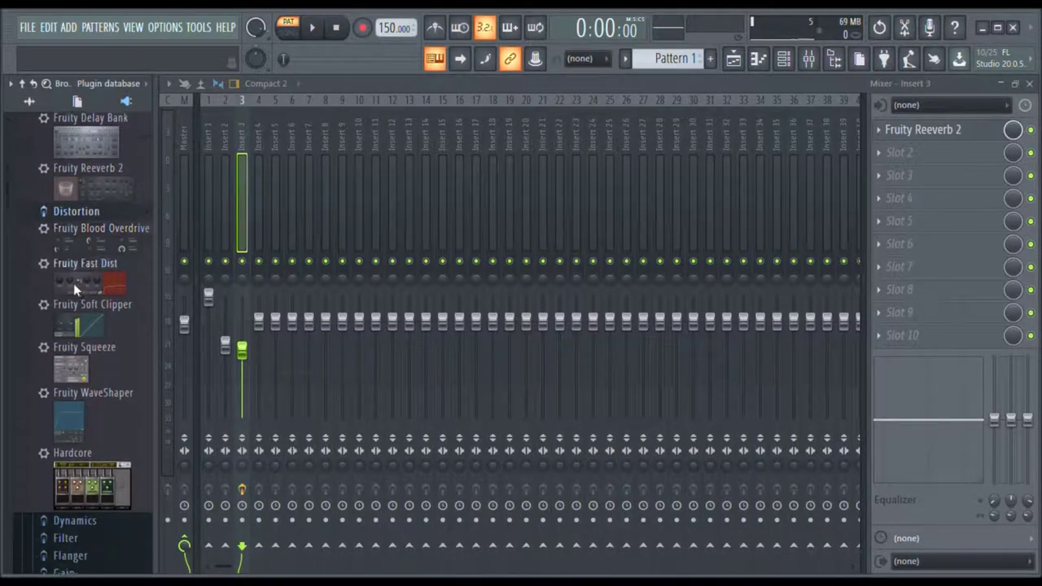
{"action": "left_click", "coordinate": [76, 357]}
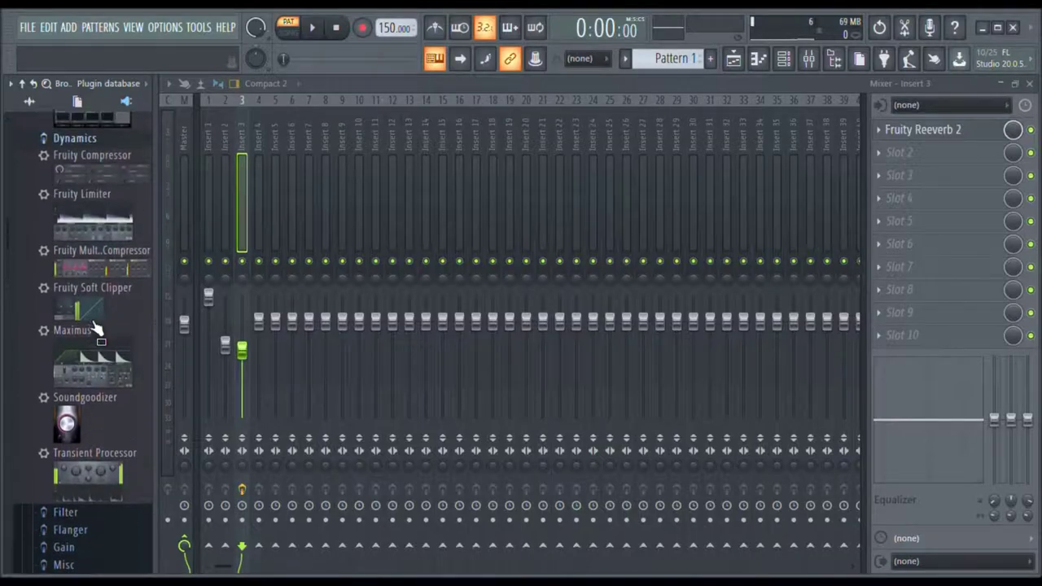
{"action": "scroll", "coordinate": [92, 326], "scroll_direction": "down", "scroll_amount": 3}
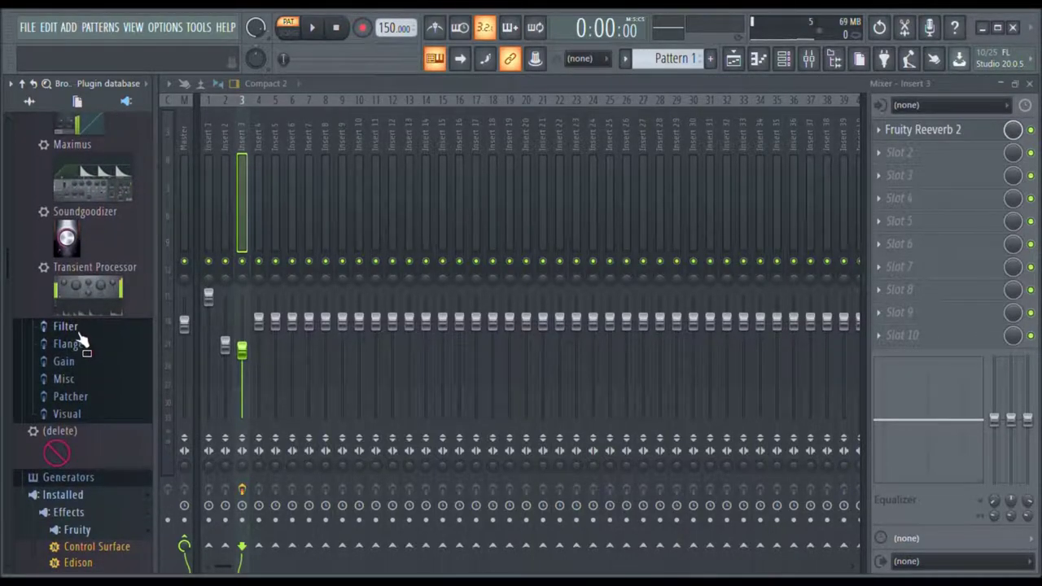
- Add Fruity Parametric EQ 2 from the Filter effects to the Insert 3 track
{"action": "left_click", "coordinate": [77, 330]}
{"action": "scroll", "coordinate": [89, 326], "scroll_direction": "down", "scroll_amount": 2}
{"action": "left_click_drag", "start_coordinate": [115, 331], "coordinate": [107, 344]}
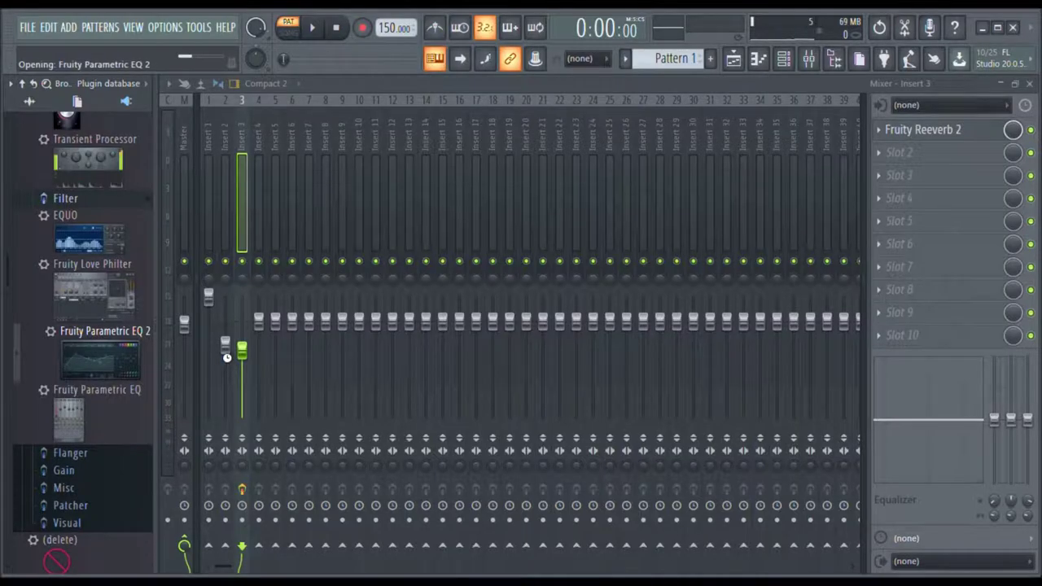
- Shape the EQ during playback: boost band 1, raise band 4 by 6.6 dB at 666 Hz and cut band 7 to -9.6 dB
{"action": "key", "text": "space"}
{"action": "left_click_drag", "start_coordinate": [457, 304], "coordinate": [443, 335]}
{"action": "left_click_drag", "start_coordinate": [256, 298], "coordinate": [235, 249]}
{"action": "left_click_drag", "start_coordinate": [359, 298], "coordinate": [360, 272]}
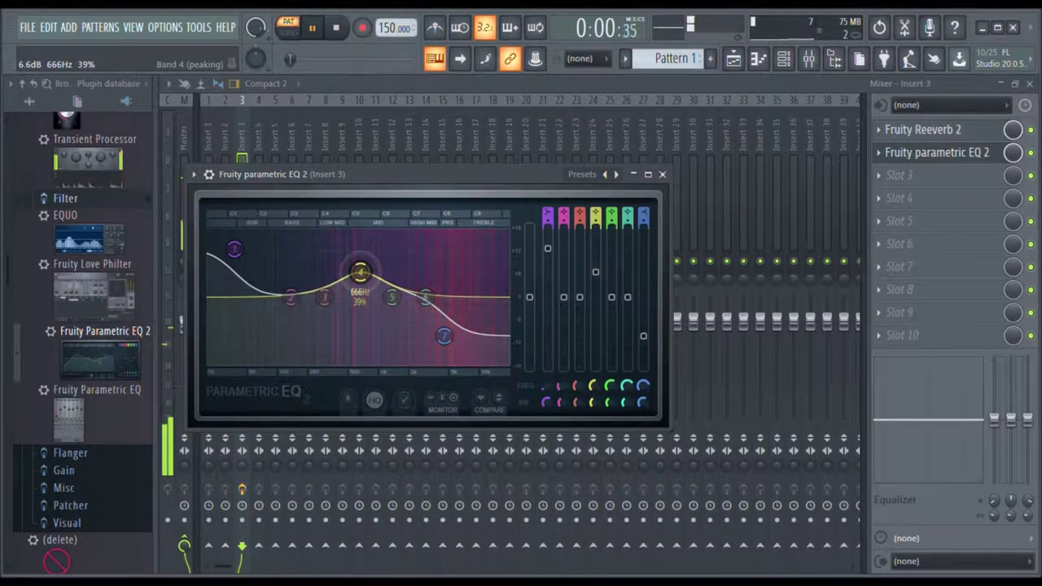
{"action": "left_click_drag", "start_coordinate": [645, 336], "coordinate": [643, 318]}
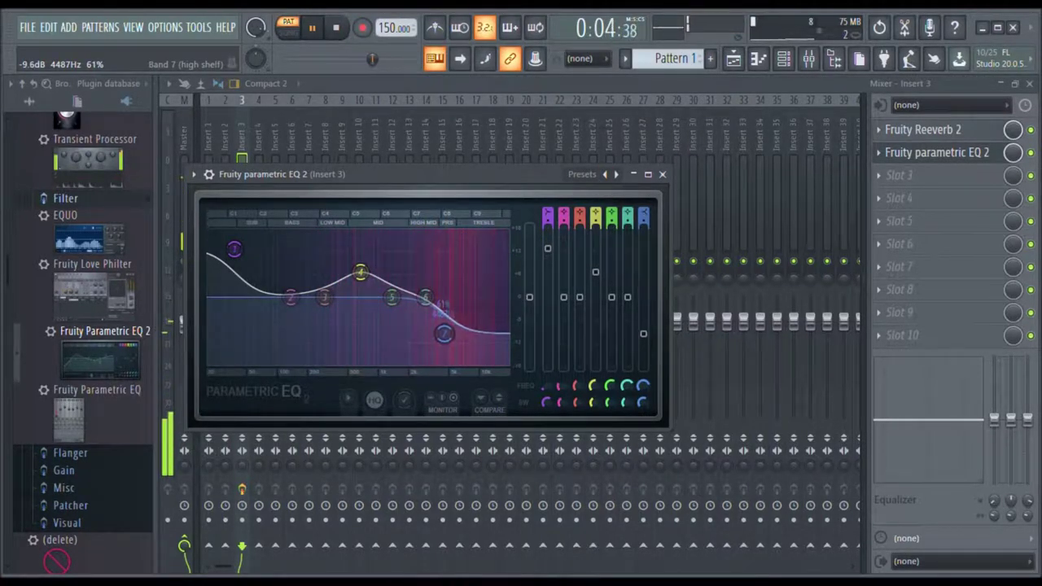
{"action": "left_click", "coordinate": [662, 174]}
{"action": "key", "text": "space"}
- Try lower effect mix levels on Insert 3 during playback and lower its fader slightly
{"action": "key", "text": "space"}
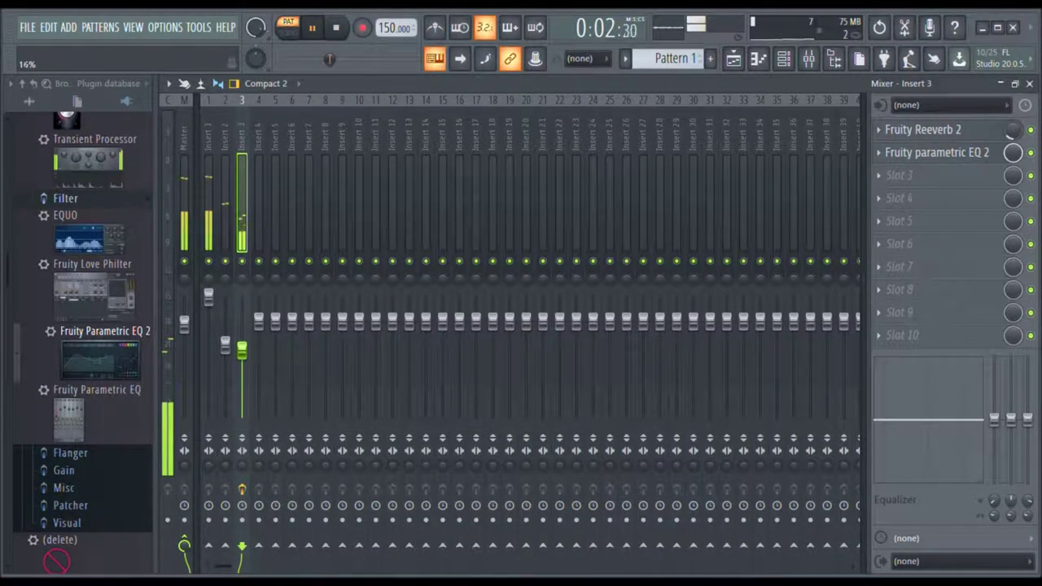
{"action": "left_click_drag", "start_coordinate": [1013, 152], "coordinate": [1013, 196]}
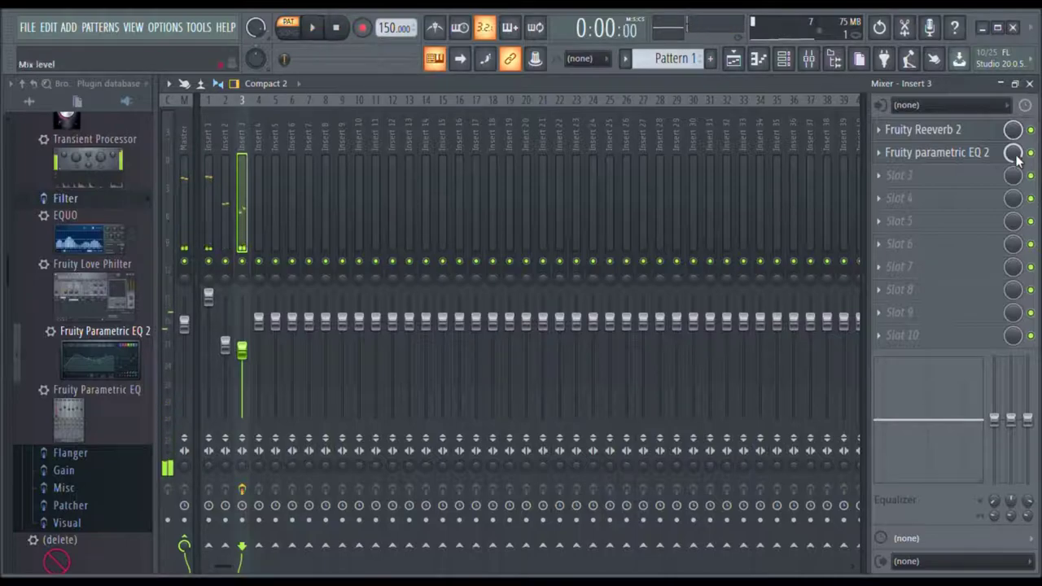
{"action": "left_click_drag", "start_coordinate": [249, 351], "coordinate": [249, 359]}
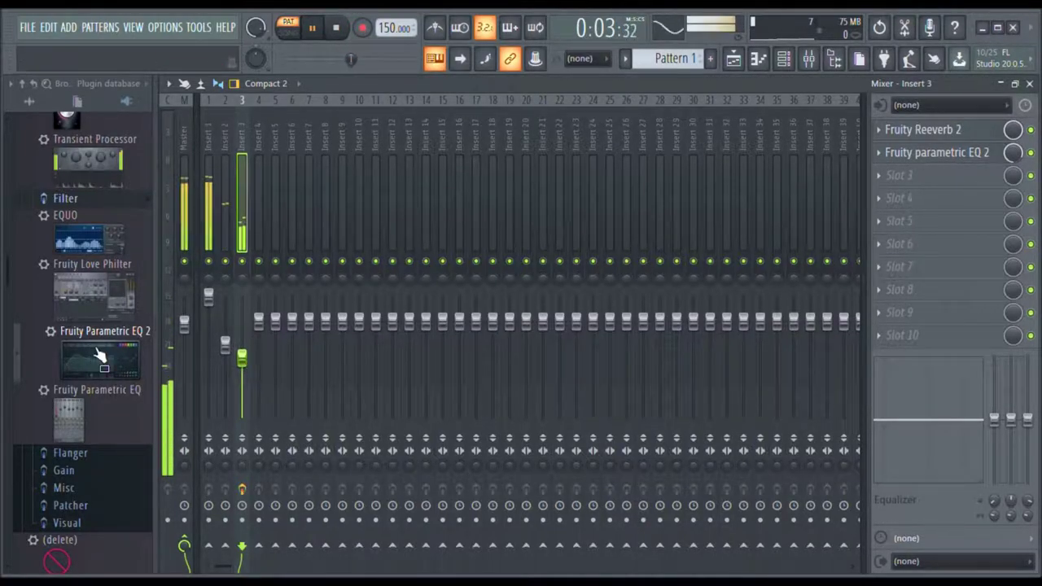
{"action": "key", "text": "space"}
- Add Soundgoodizer from the Dynamics effects to Insert 3 and listen to it during playback
{"action": "left_click", "coordinate": [208, 131]}
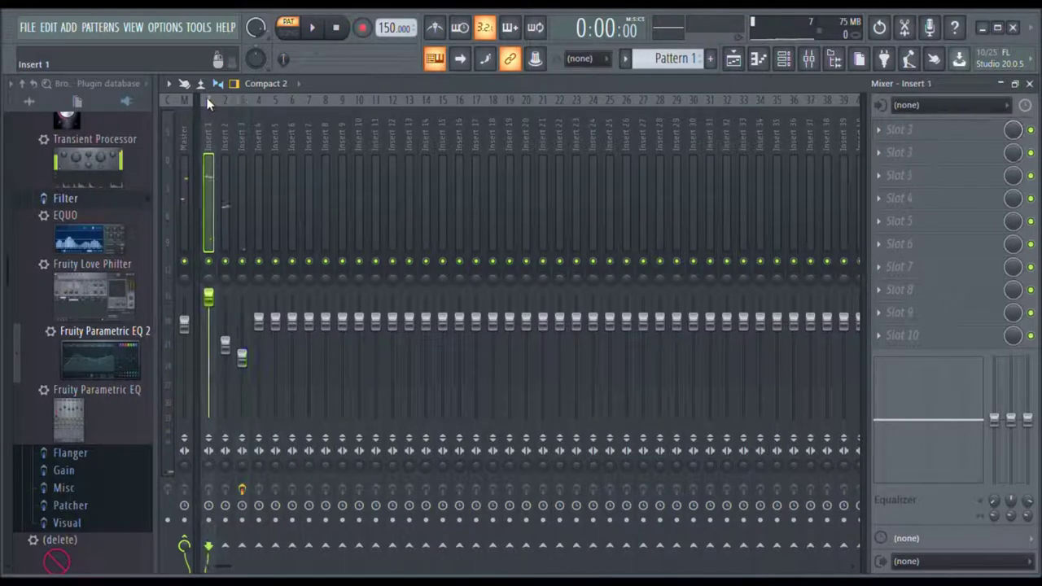
{"action": "scroll", "coordinate": [72, 285], "scroll_direction": "up", "scroll_amount": 5}
{"action": "scroll", "coordinate": [72, 295], "scroll_direction": "down", "scroll_amount": 3}
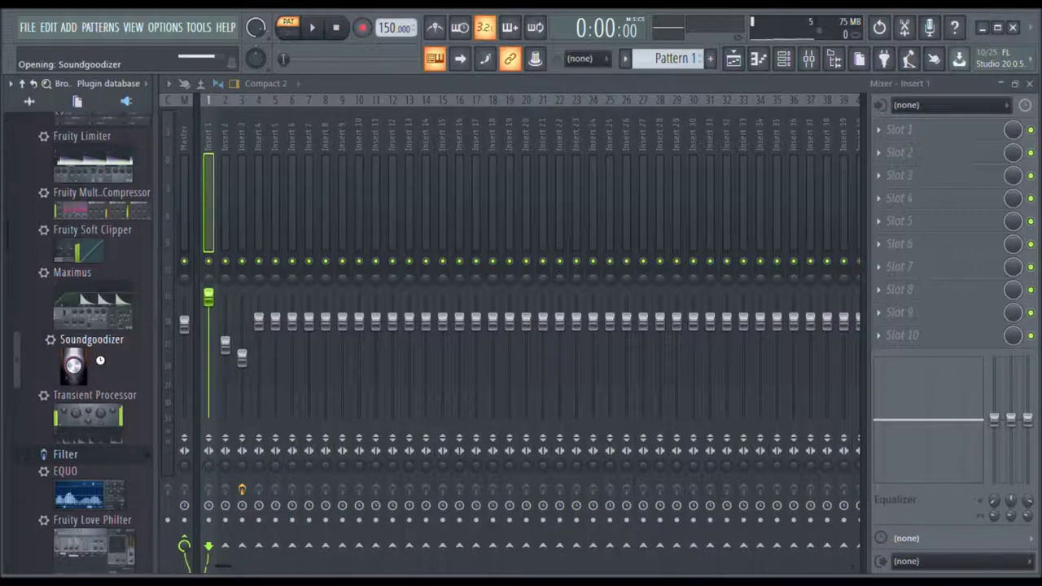
{"action": "key", "text": "space"}
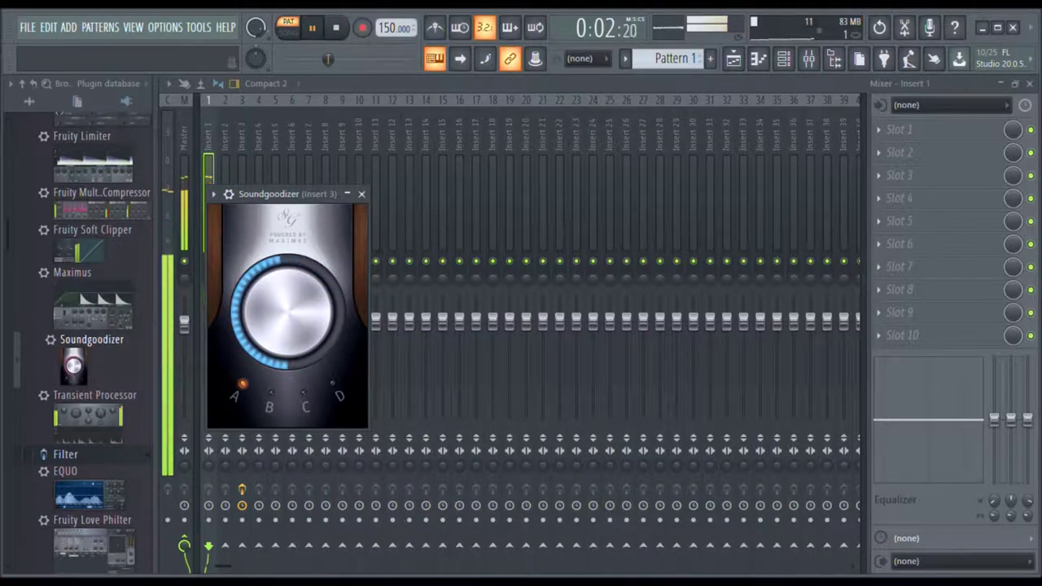
{"action": "left_click", "coordinate": [362, 194]}
- Add Gross Beat to Insert 1, trying the Basic 1 time preset and choosing Complex 3 during playback
{"action": "key", "text": "space"}
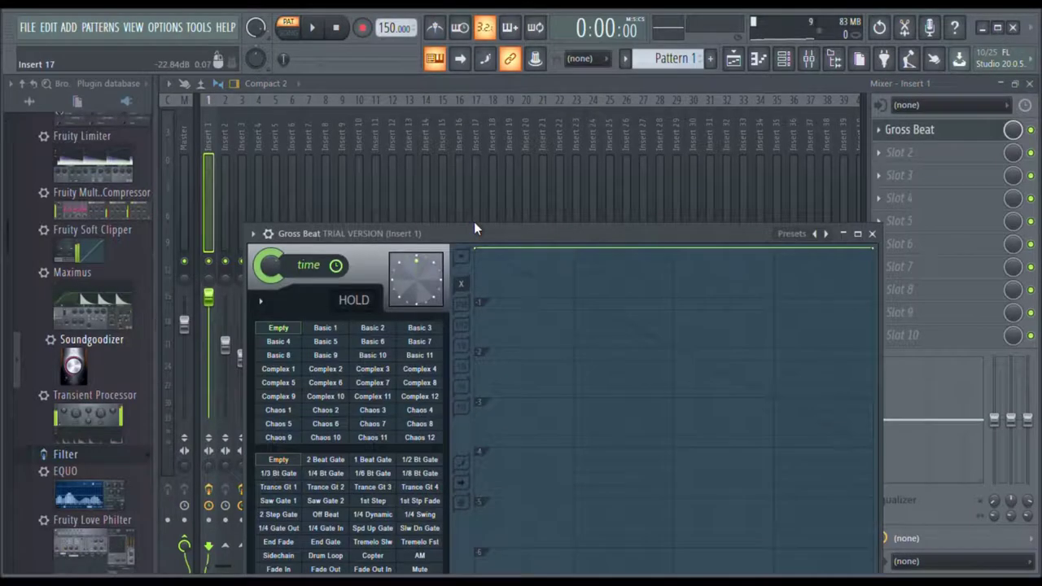
{"action": "left_click_drag", "start_coordinate": [407, 237], "coordinate": [399, 102]}
{"action": "key", "text": "space"}
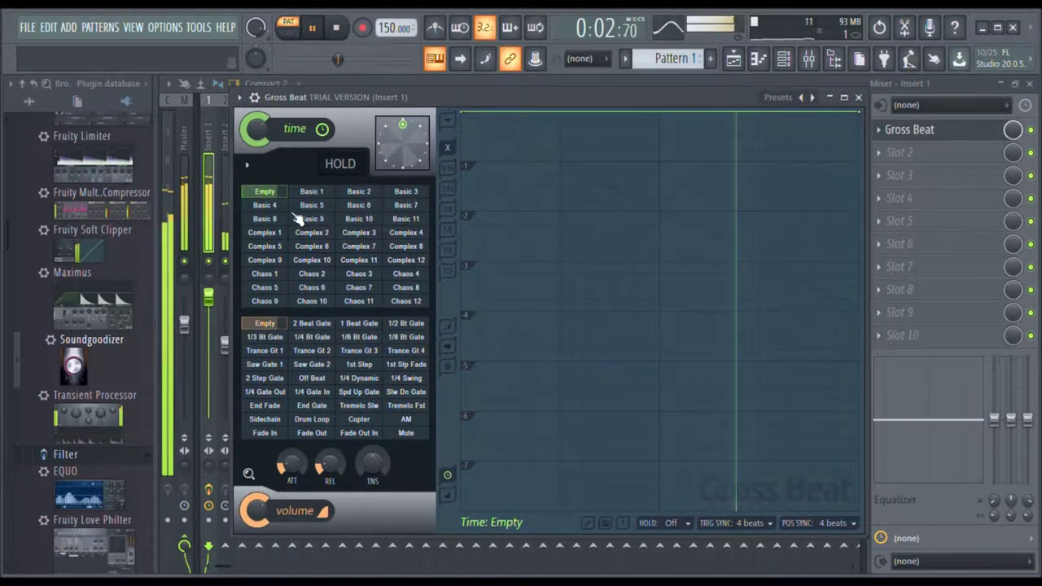
{"action": "left_click", "coordinate": [308, 194]}
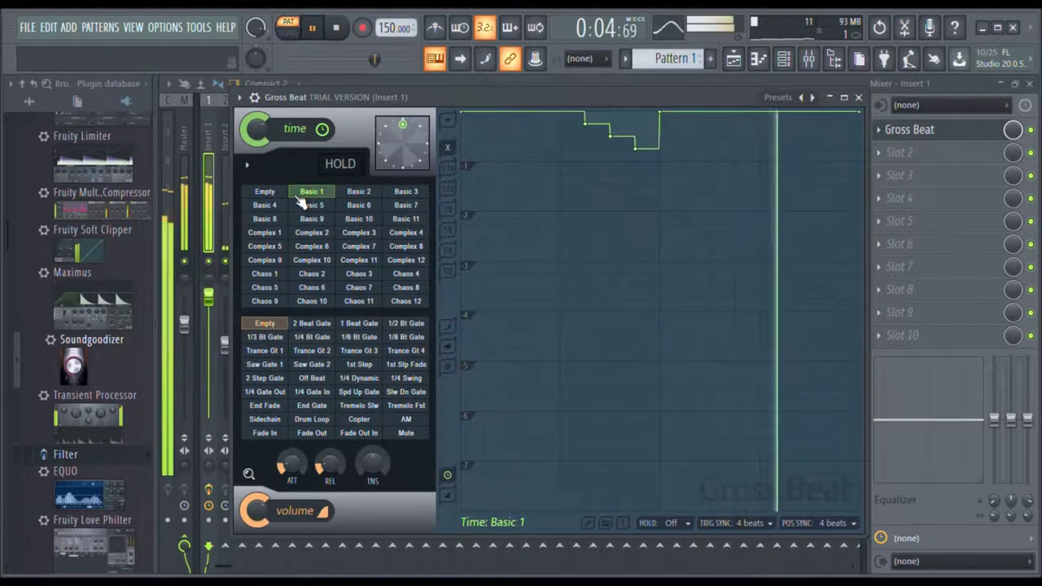
{"action": "left_click", "coordinate": [347, 195]}
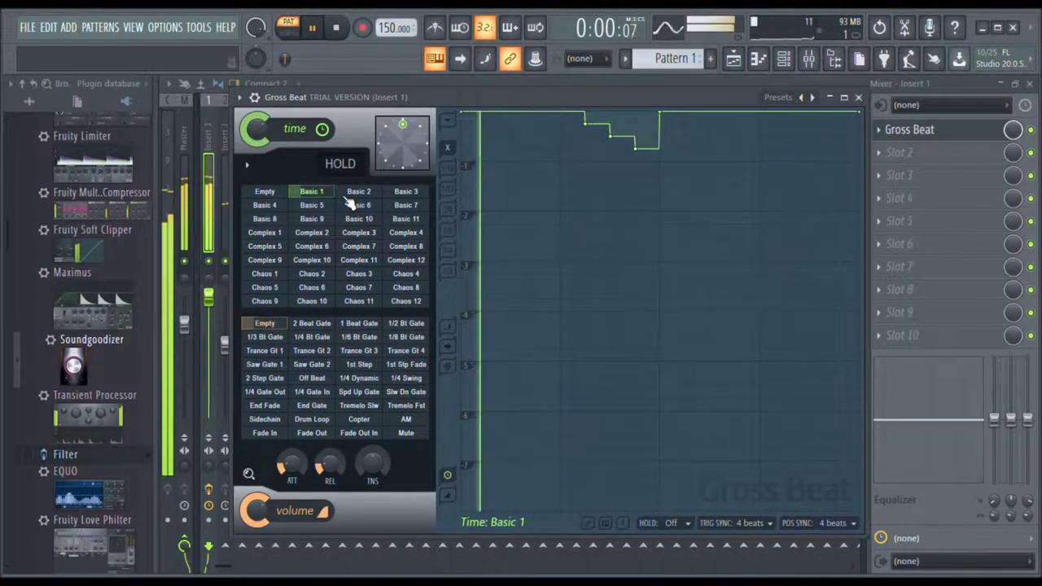
{"action": "left_click", "coordinate": [364, 235]}
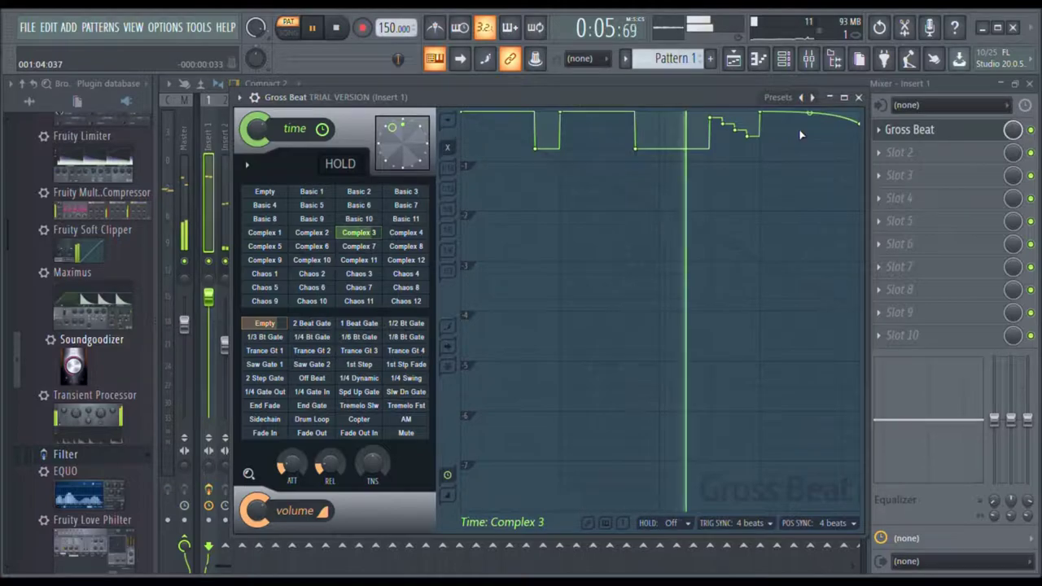
{"action": "left_click", "coordinate": [859, 98]}
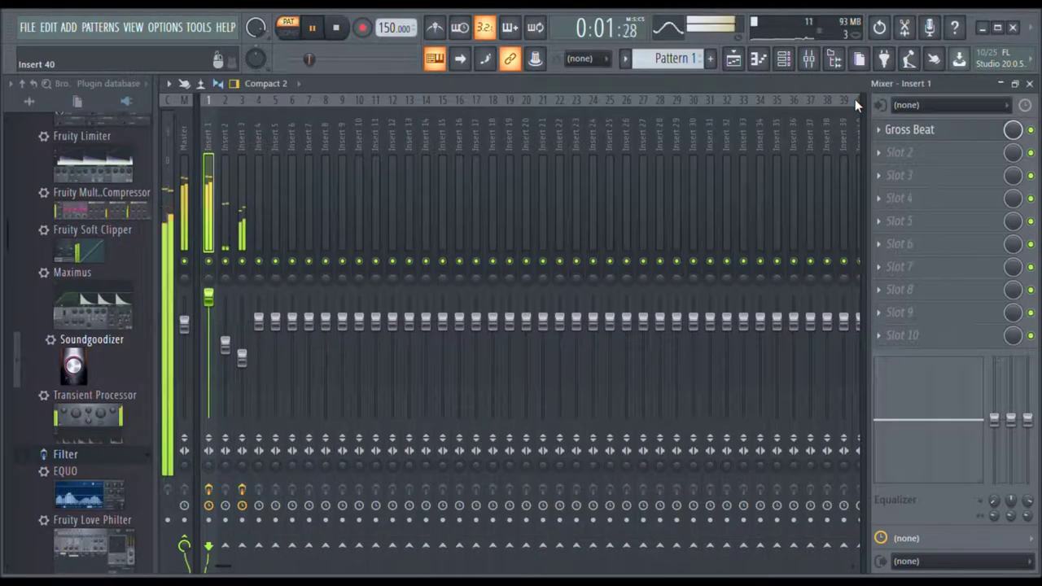
{"action": "key", "text": "space"}
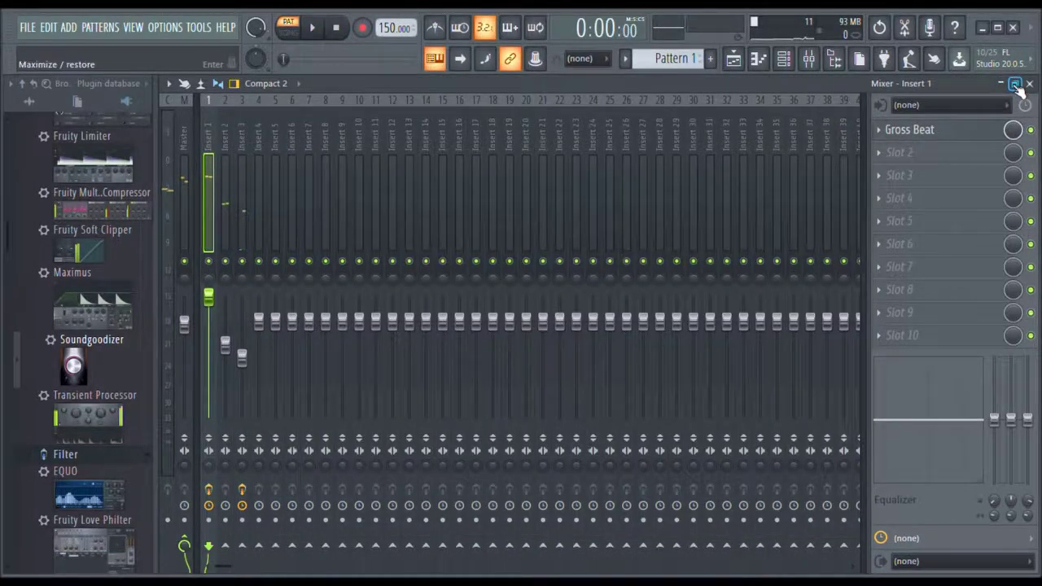
- Add snare hits on steps 9, 25, 41 and 53, doubling the claps, and play the pattern
{"action": "left_click", "coordinate": [1017, 87]}
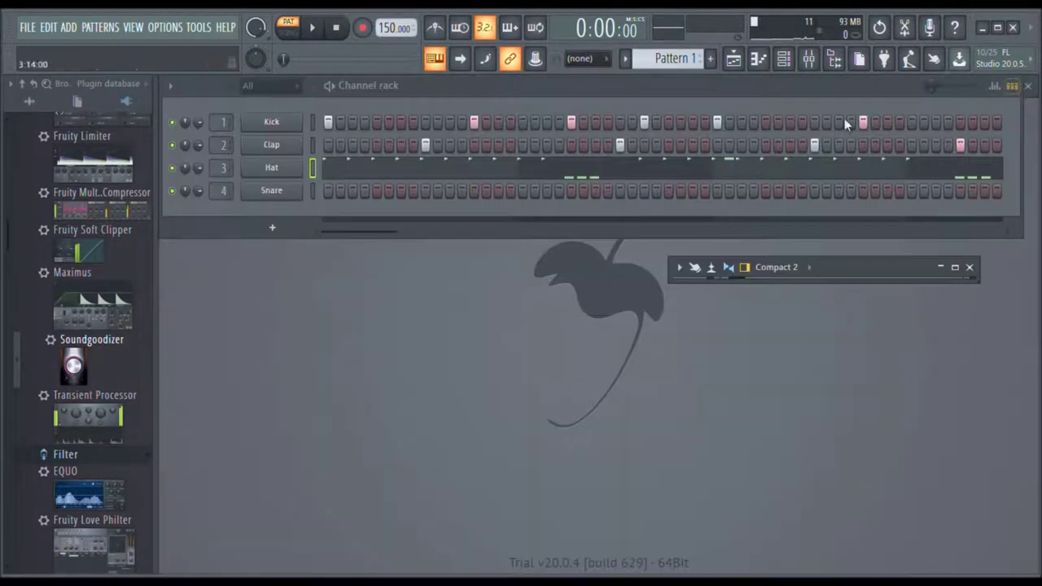
{"action": "left_click", "coordinate": [425, 190]}
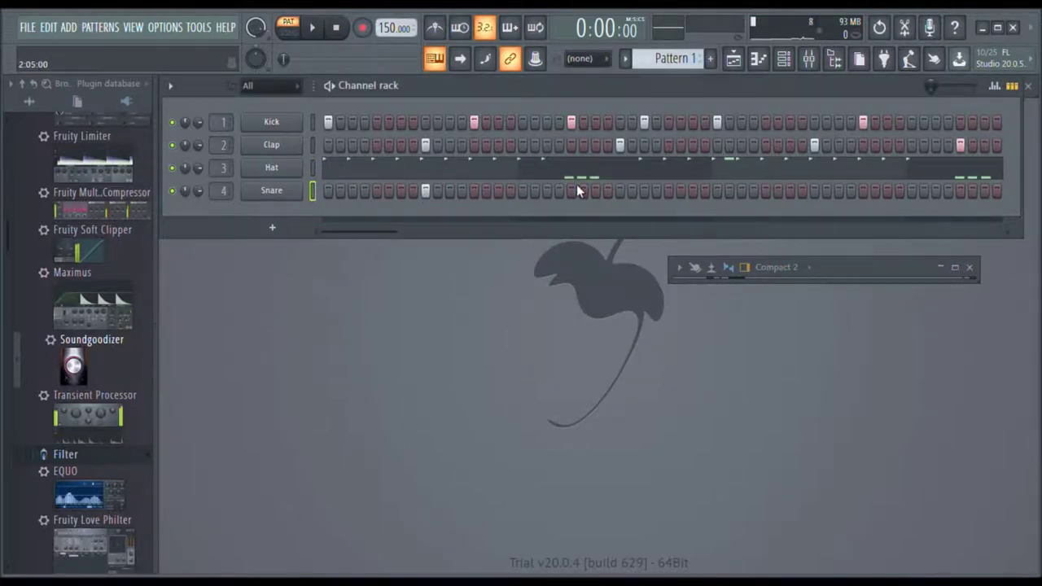
{"action": "left_click", "coordinate": [814, 191]}
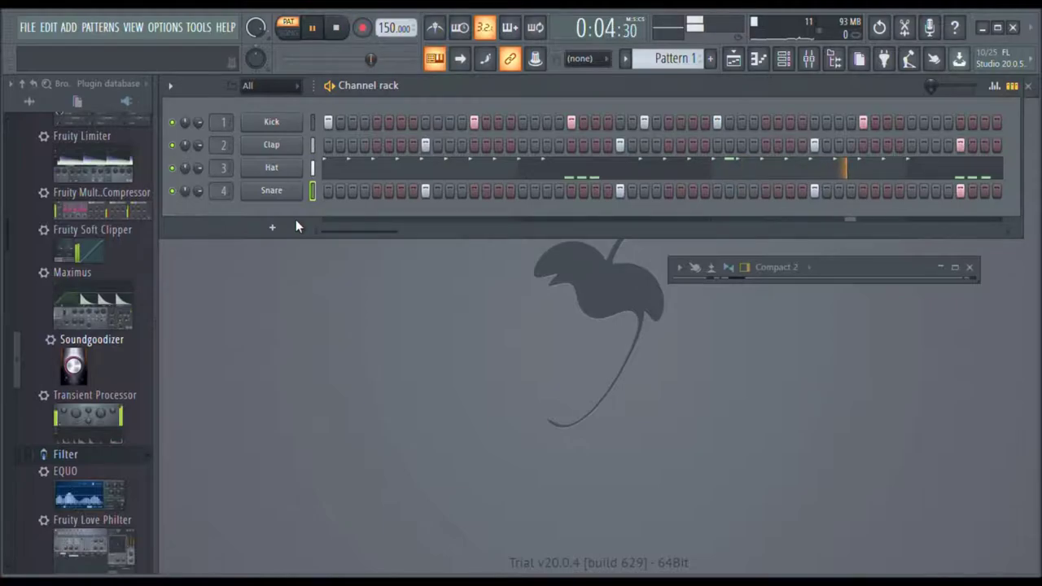
{"action": "key", "text": "space"}
- Raise the kick sample's fade-out to 58% in its channel settings and play the pattern
{"action": "left_click", "coordinate": [273, 124]}
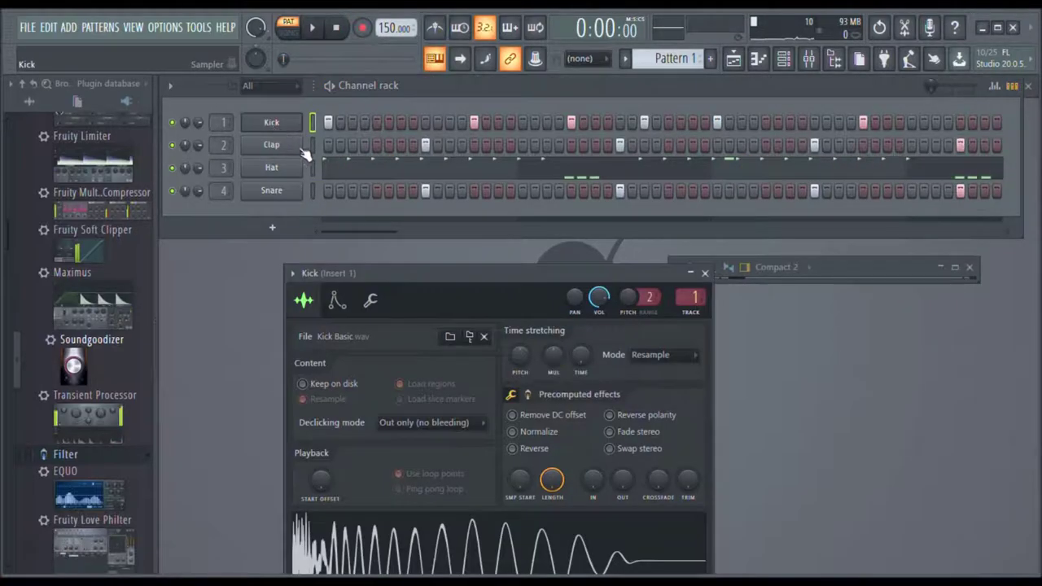
{"action": "left_click_drag", "start_coordinate": [475, 270], "coordinate": [497, 155]}
{"action": "left_click_drag", "start_coordinate": [639, 371], "coordinate": [639, 346]}
{"action": "key", "text": "space"}
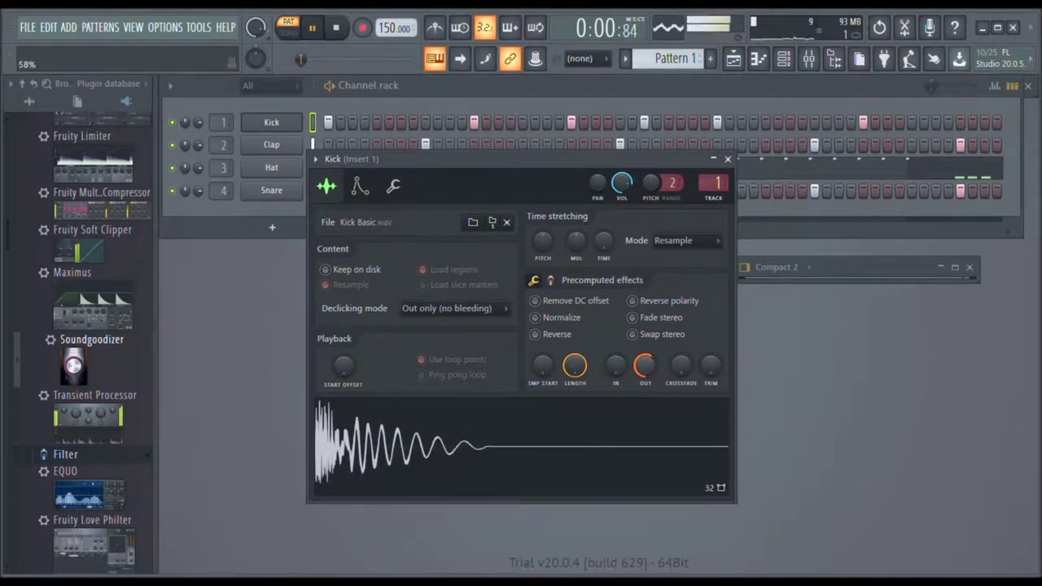
{"action": "left_click", "coordinate": [728, 159]}
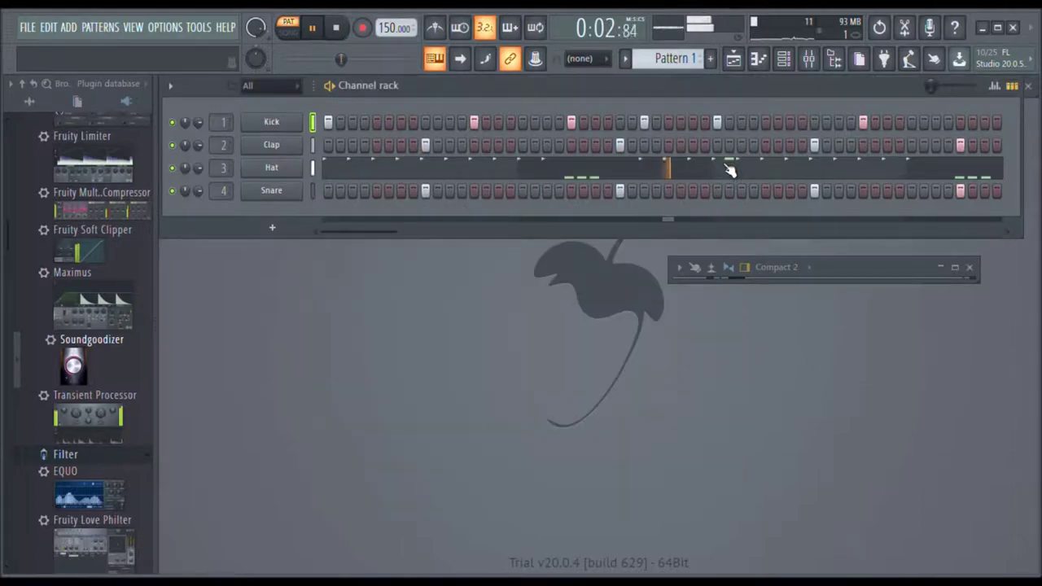
{"action": "key", "text": "space"}
- Add Fruity Parametric EQ 2 from the Filter effects to the Insert 1 track
{"action": "left_click", "coordinate": [956, 269]}
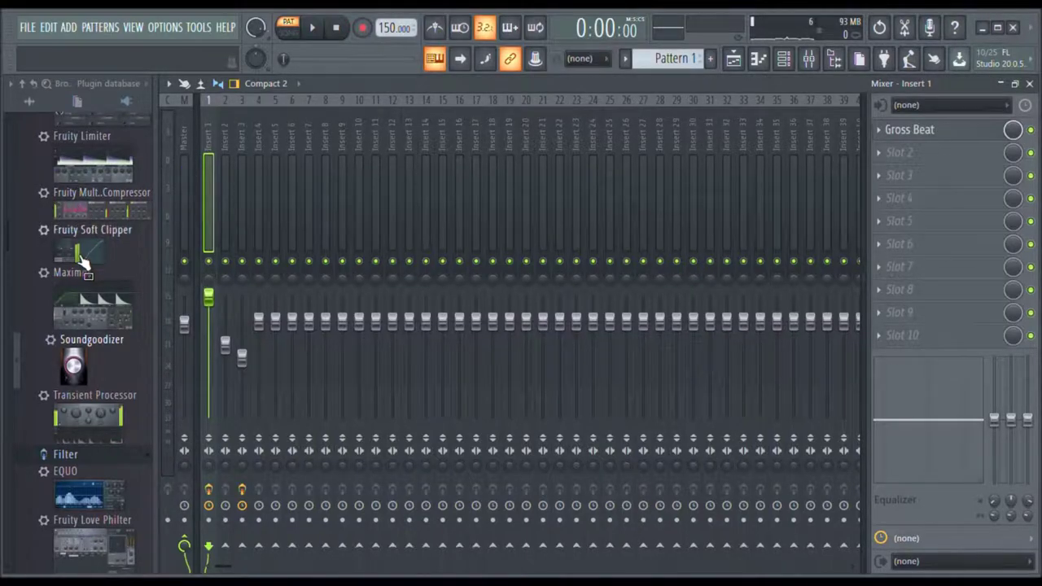
{"action": "scroll", "coordinate": [81, 249], "scroll_direction": "down", "scroll_amount": 3}
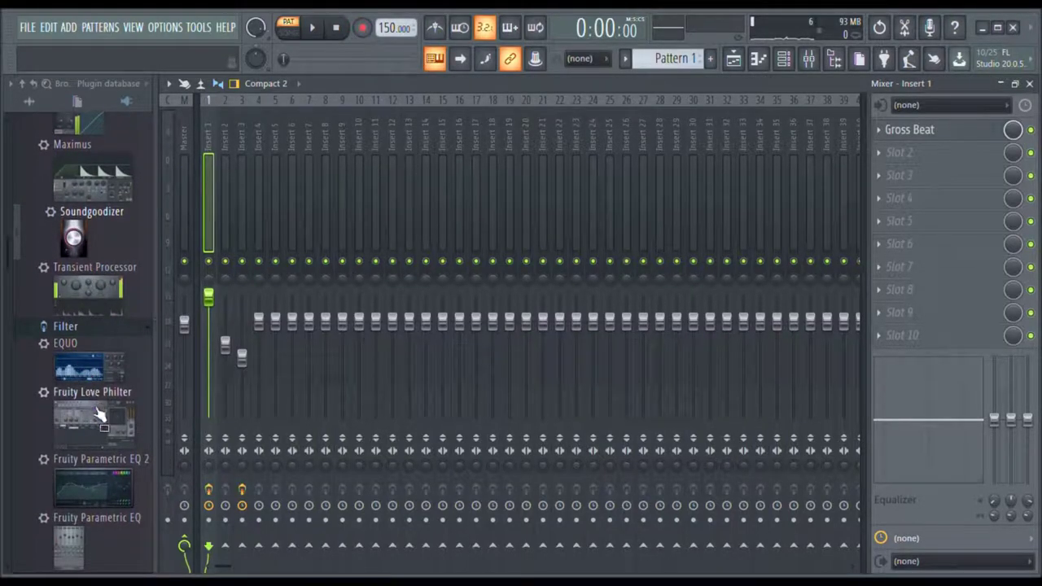
{"action": "double_click", "coordinate": [141, 478]}
- Shape the Insert 1 EQ during playback: boost band 1 by 14.9 dB at 123 Hz and raise bands 3, 4 and 7
{"action": "key", "text": "space"}
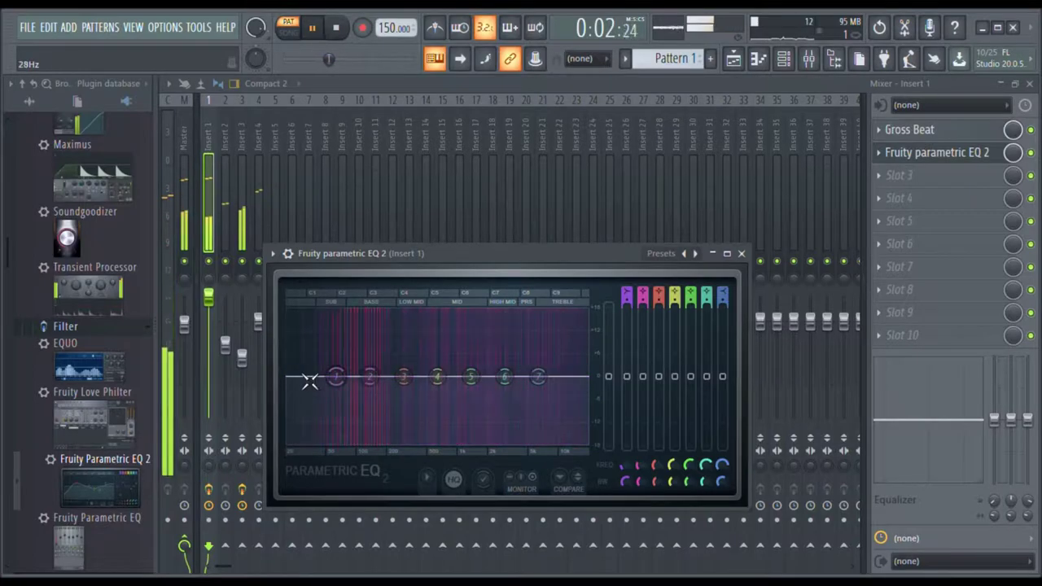
{"action": "left_click_drag", "start_coordinate": [335, 377], "coordinate": [375, 313]}
{"action": "left_click_drag", "start_coordinate": [537, 377], "coordinate": [540, 352]}
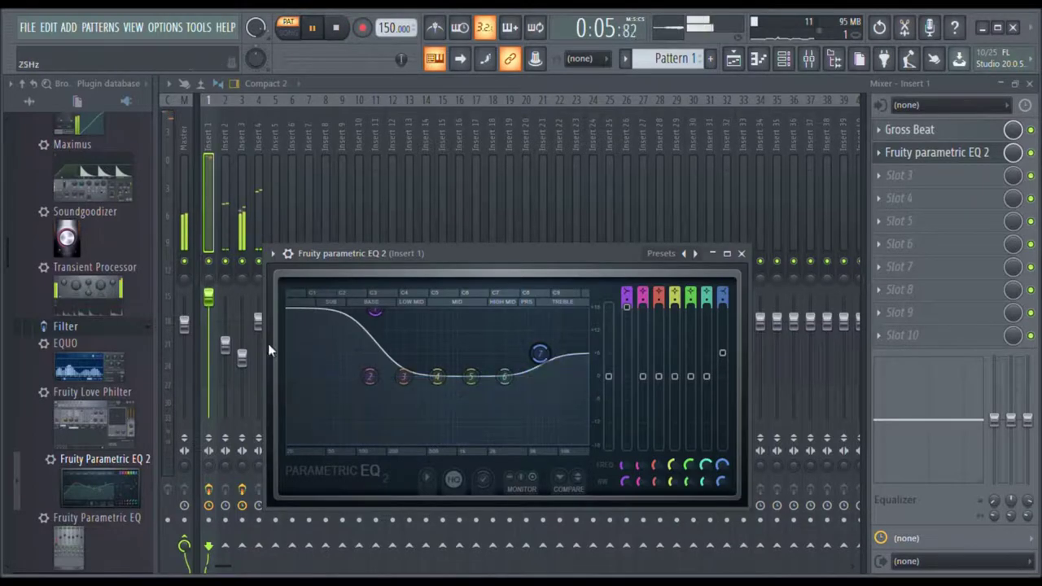
{"action": "left_click_drag", "start_coordinate": [374, 312], "coordinate": [351, 329]}
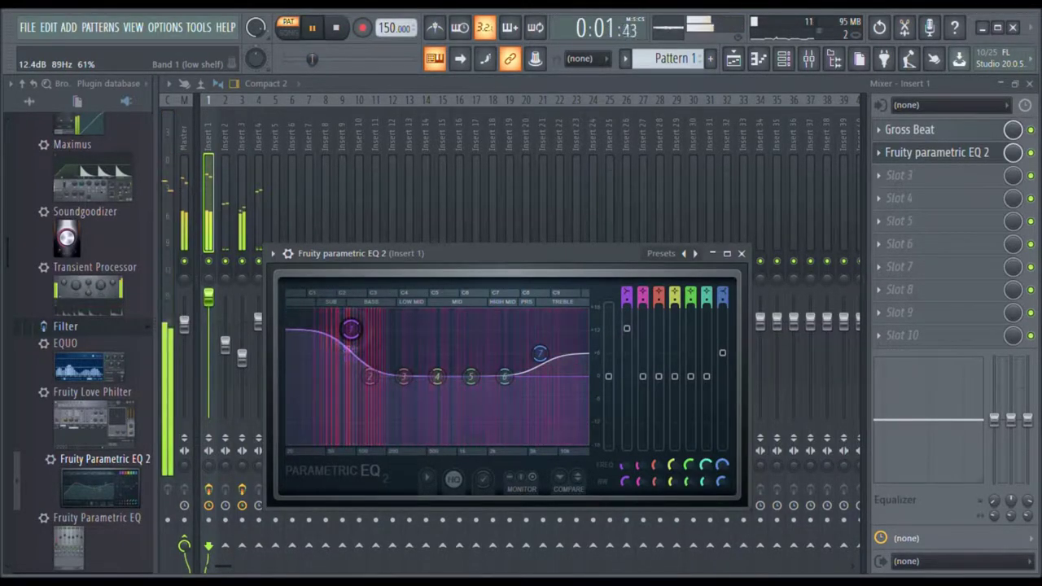
{"action": "left_click_drag", "start_coordinate": [455, 384], "coordinate": [399, 353]}
{"action": "mouse_move", "coordinate": [351, 329]}
{"action": "left_mouse_down"}
{"action": "mouse_move", "coordinate": [367, 310]}
{"action": "mouse_move", "coordinate": [381, 313]}
{"action": "mouse_move", "coordinate": [365, 320]}
{"action": "left_mouse_up"}
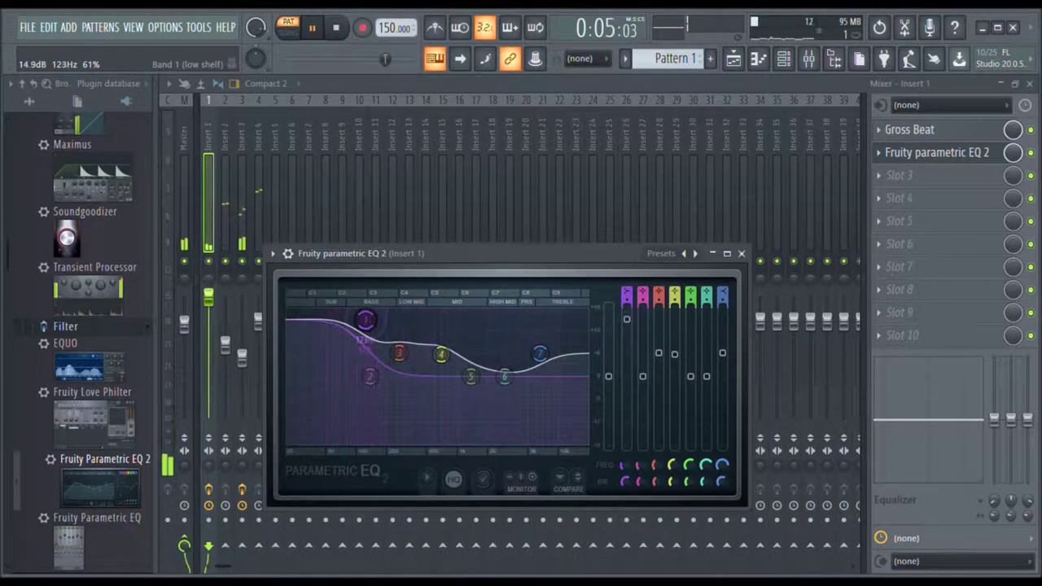
{"action": "left_click", "coordinate": [741, 253]}
{"action": "key", "text": "space"}
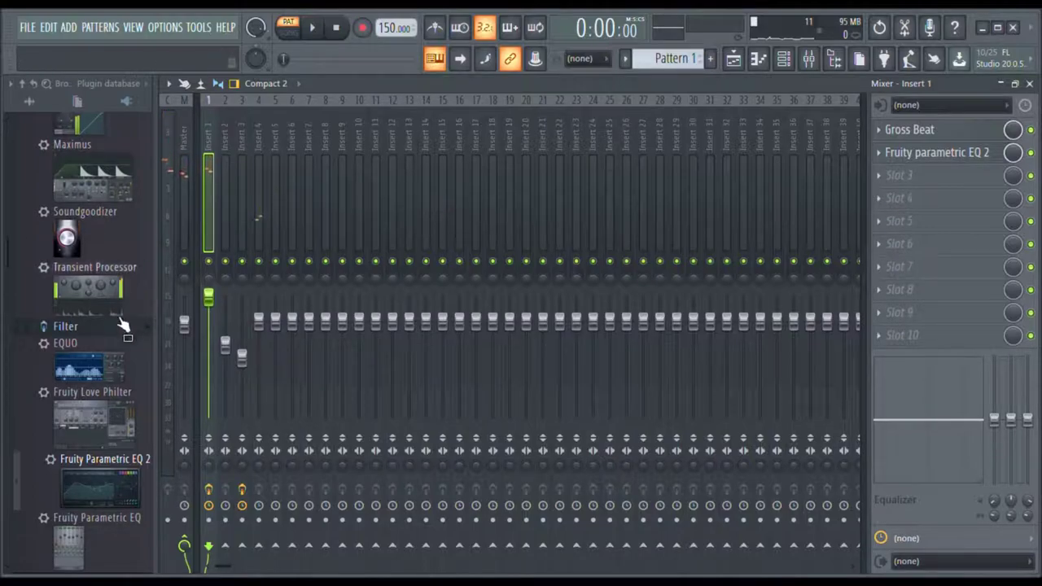
- Add Soundgoodizer to Insert 1, lower its amount during playback and return to the channel rack
{"action": "scroll", "coordinate": [98, 334], "scroll_direction": "up", "scroll_amount": 3}
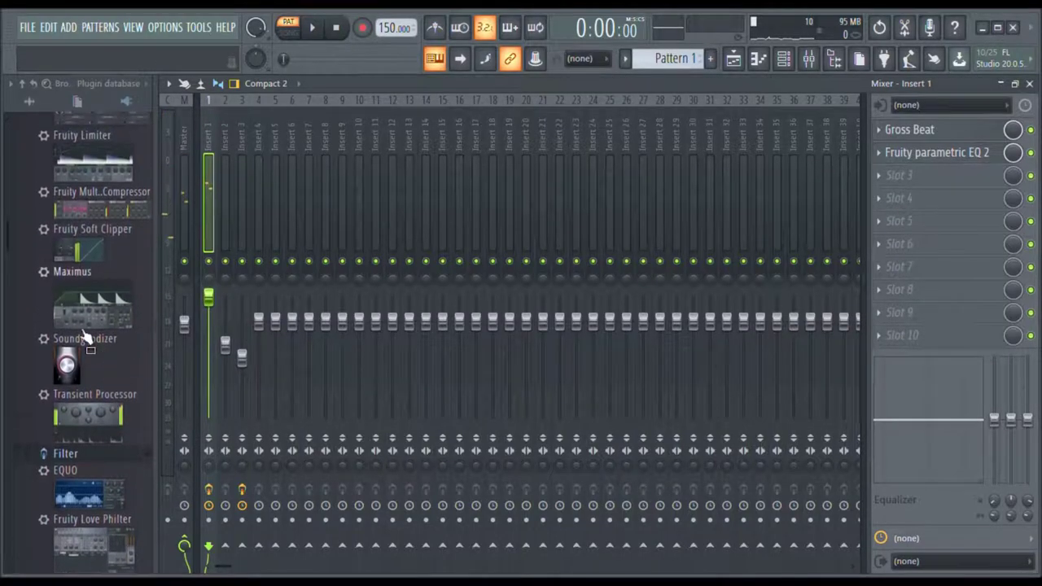
{"action": "left_click", "coordinate": [152, 362]}
{"action": "key", "text": "space"}
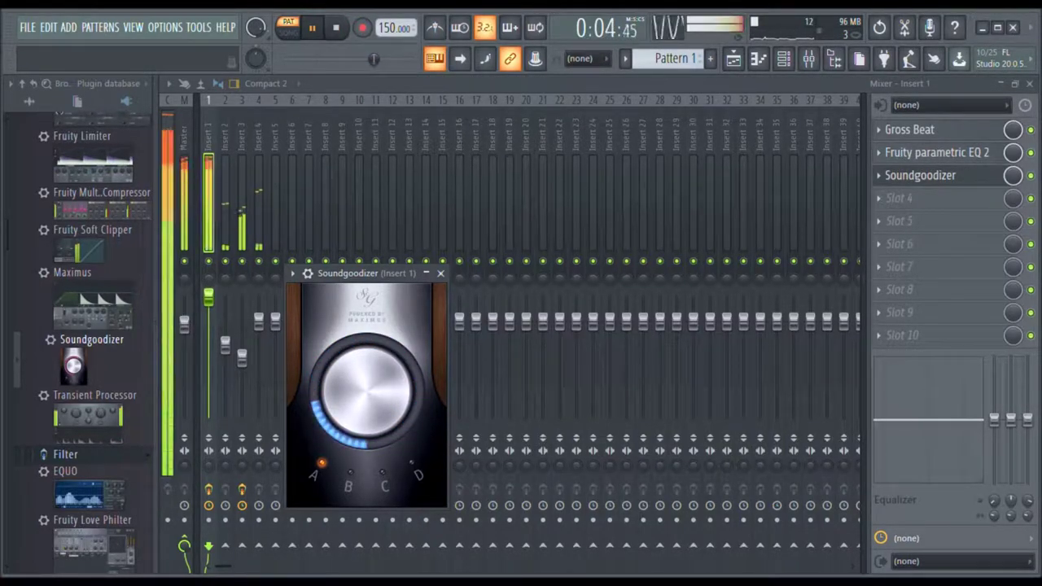
{"action": "key", "text": "space"}
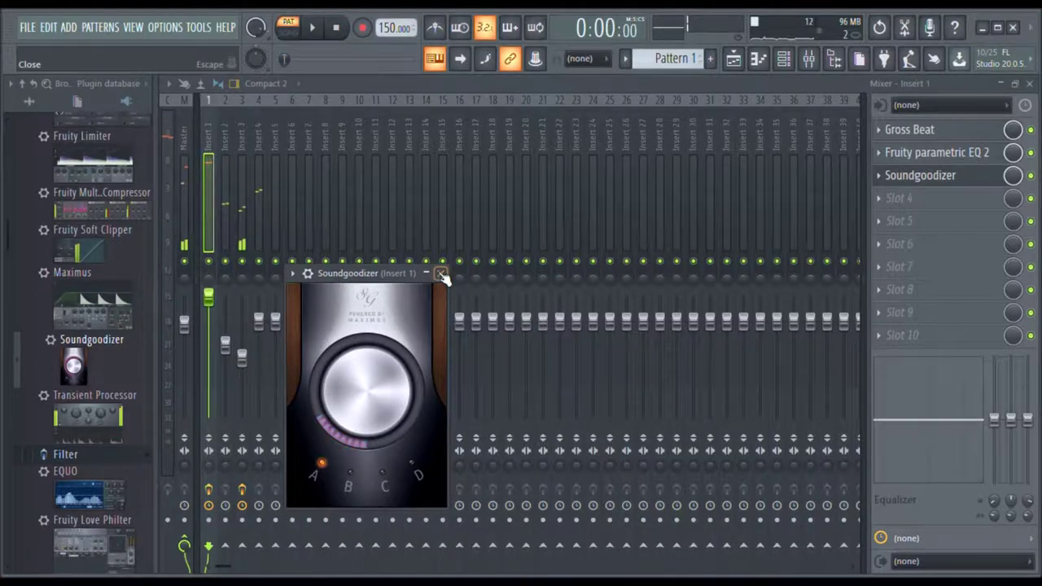
{"action": "left_click", "coordinate": [440, 273]}
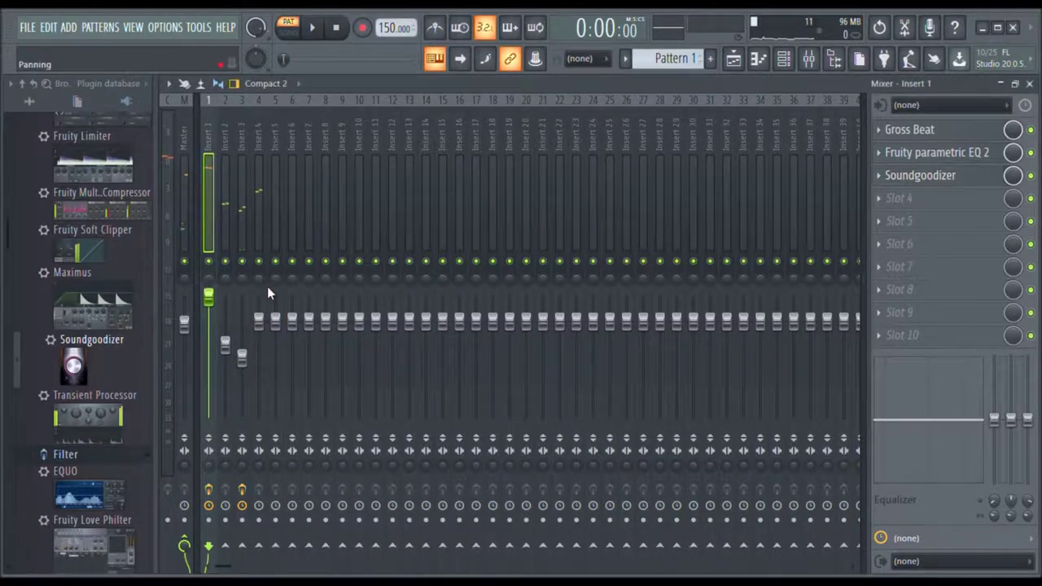
{"action": "left_click", "coordinate": [1002, 85]}
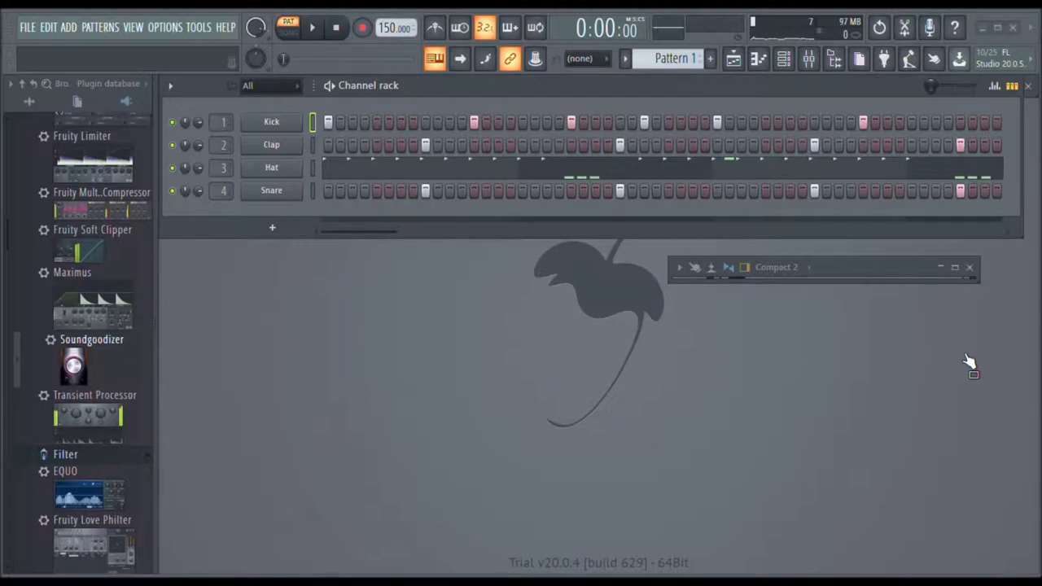
{"action": "left_click_drag", "start_coordinate": [969, 362], "coordinate": [966, 357]}
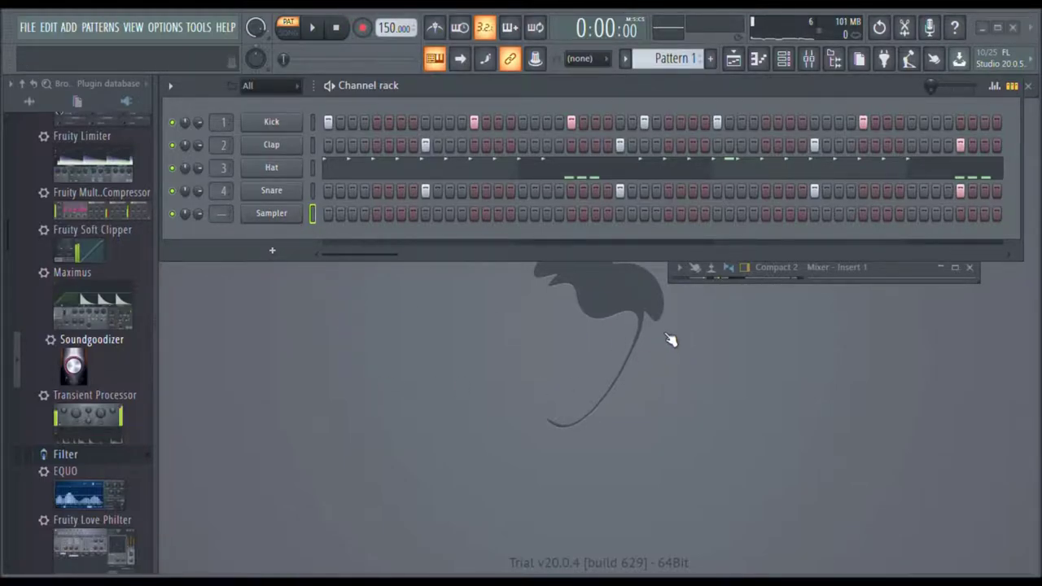
{"action": "key", "text": "ctrl+z"}
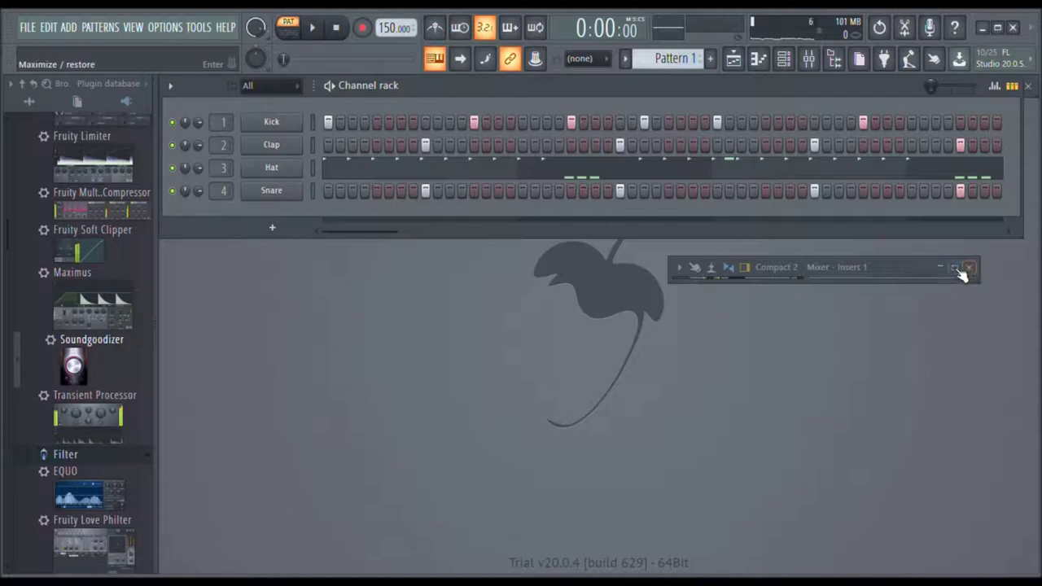
{"action": "left_click", "coordinate": [958, 270]}
{"action": "left_click", "coordinate": [1014, 85]}
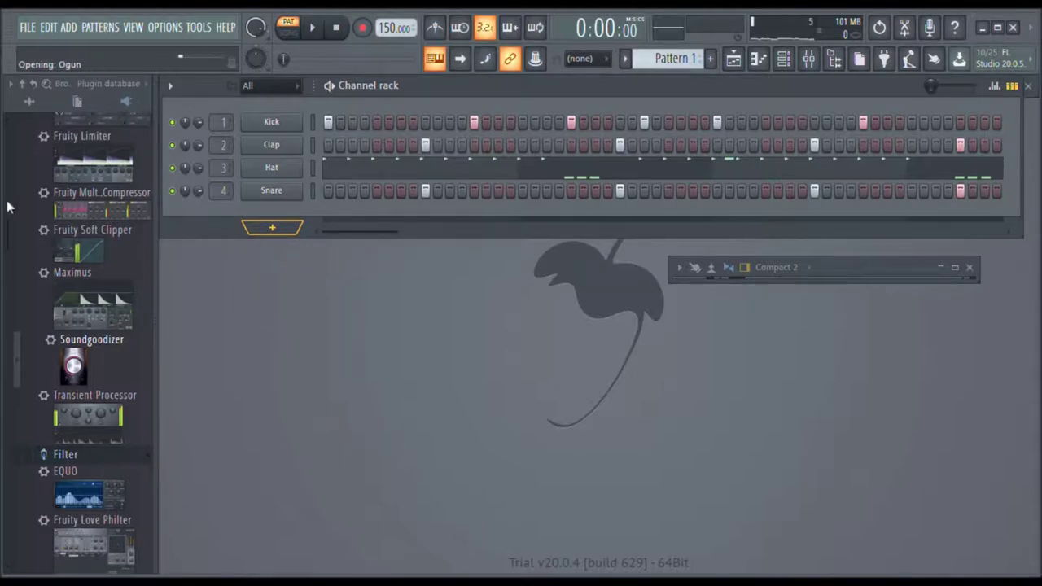
- Add an Ogun synthesizer channel below the Snare and play a few test notes on it
{"action": "left_click_drag", "start_coordinate": [247, 194], "coordinate": [366, 82]}
{"action": "key", "text": "z"}
{"action": "key", "text": "x"}
{"action": "key", "text": "c"}
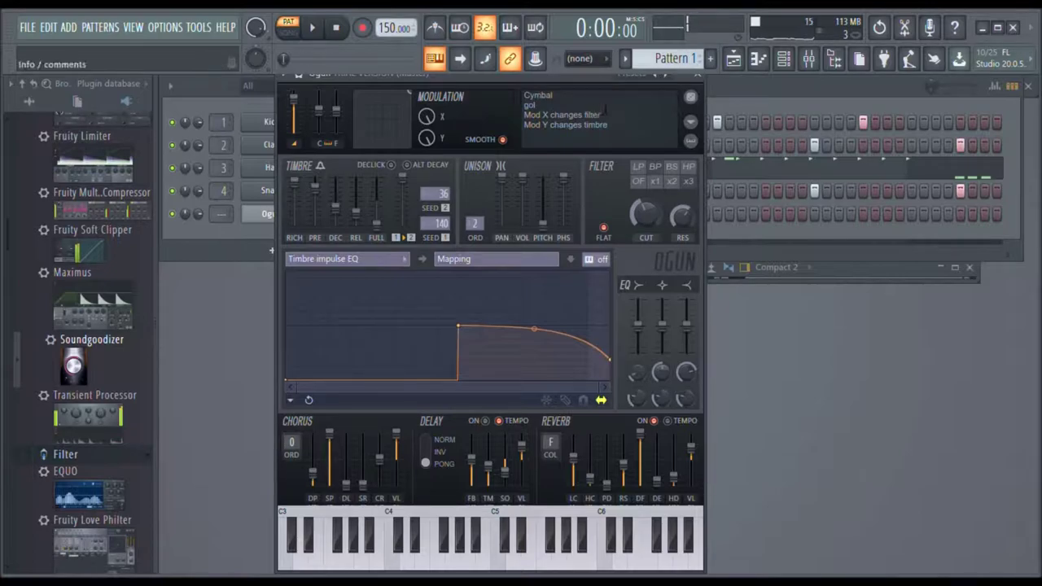
- Switch Ogun to the Bellish preset and adjust its unison pan while playing a note
{"action": "left_click_drag", "start_coordinate": [581, 76], "coordinate": [587, 101]}
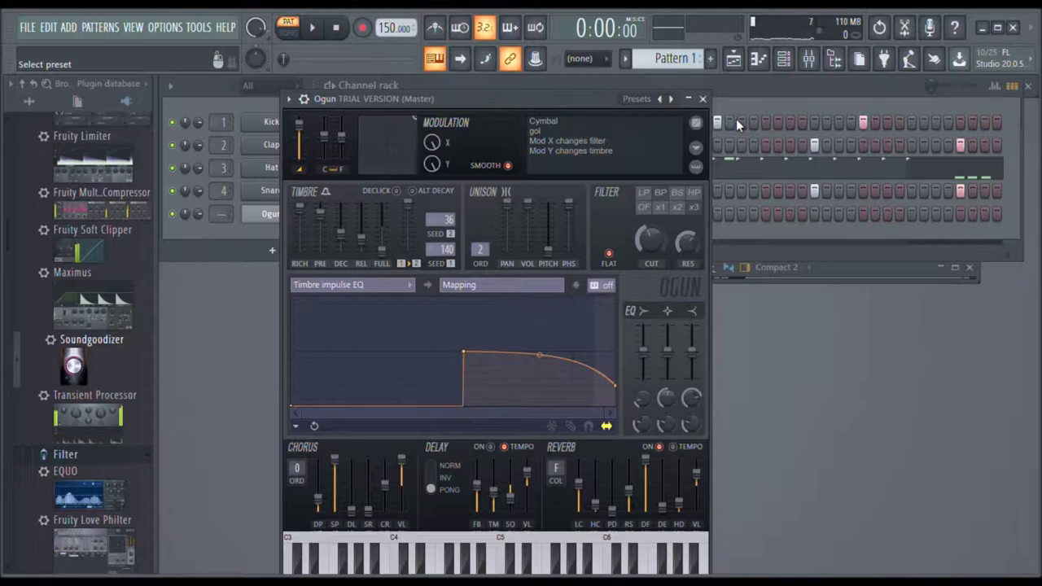
{"action": "left_click", "coordinate": [670, 98]}
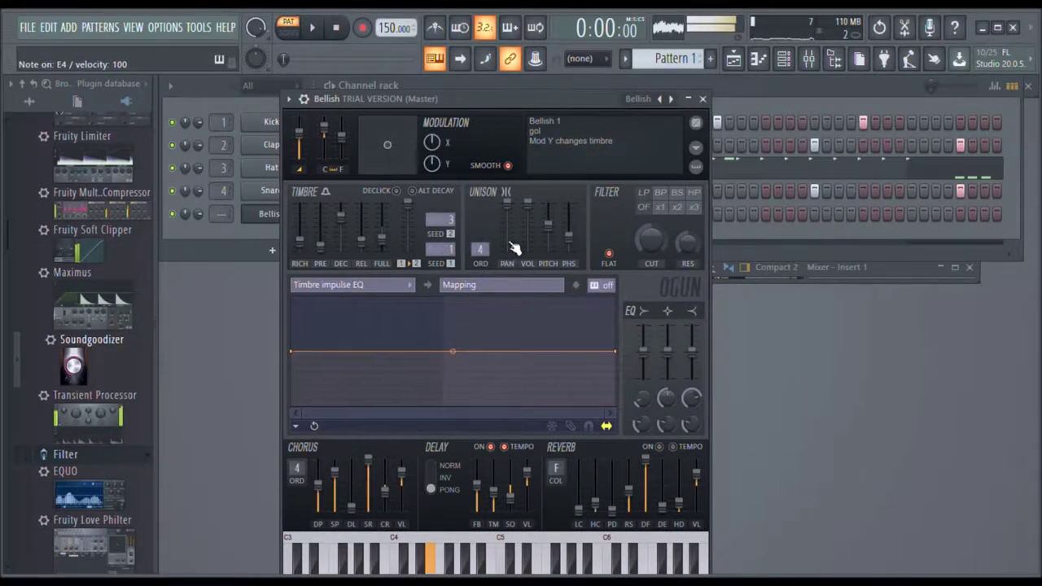
{"action": "mouse_move", "coordinate": [515, 214]}
{"action": "left_mouse_down"}
{"action": "mouse_move", "coordinate": [507, 224]}
{"action": "mouse_move", "coordinate": [517, 209]}
{"action": "left_mouse_up"}
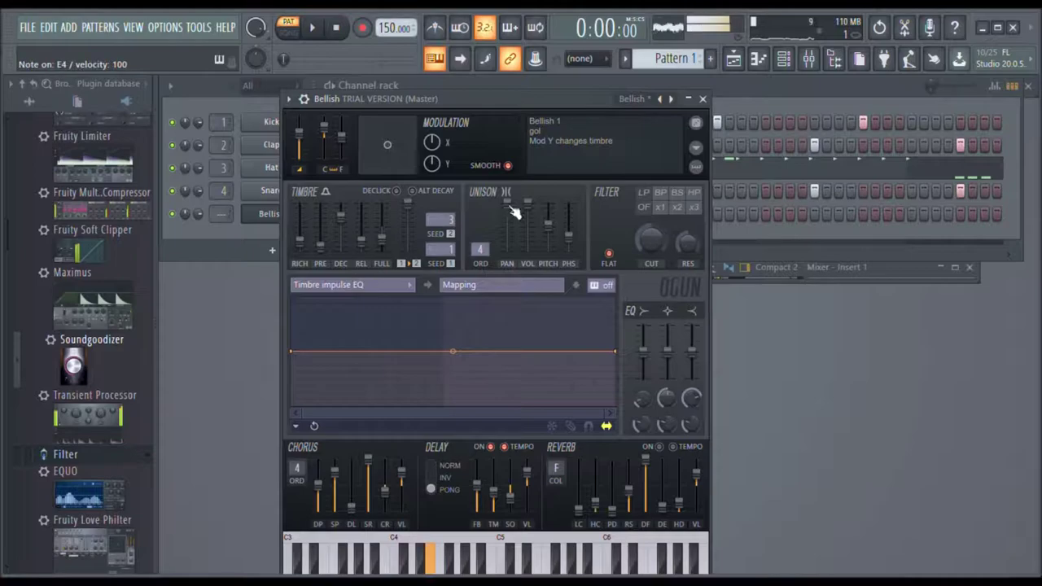
- Switch Ogun to the Bellish 10 preset, lower the middle point of its timbre impulse EQ curve and return to the channel rack
{"action": "left_click", "coordinate": [659, 99]}
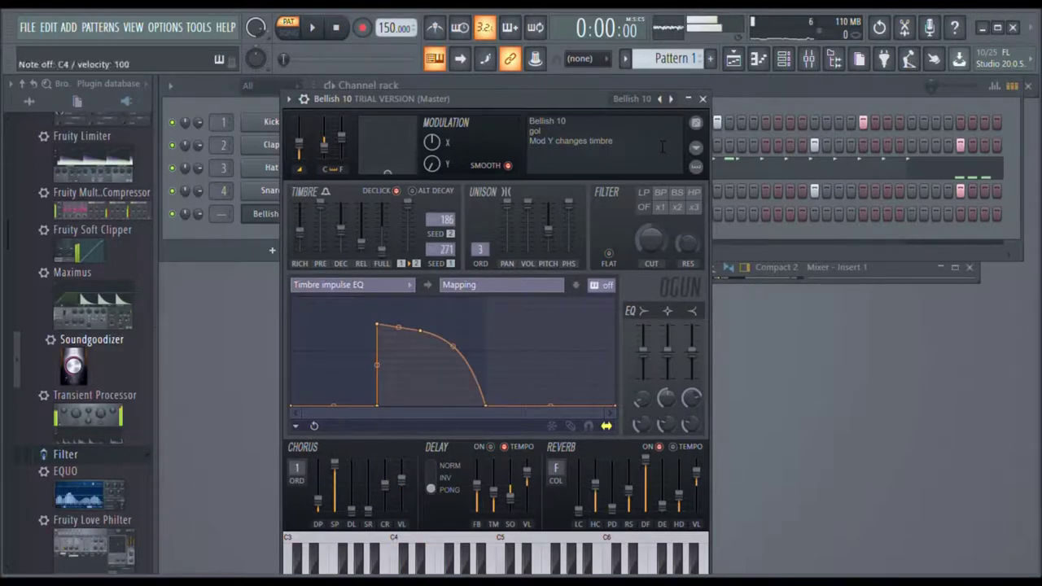
{"action": "left_click_drag", "start_coordinate": [422, 334], "coordinate": [431, 305]}
{"action": "left_click_drag", "start_coordinate": [429, 340], "coordinate": [430, 365]}
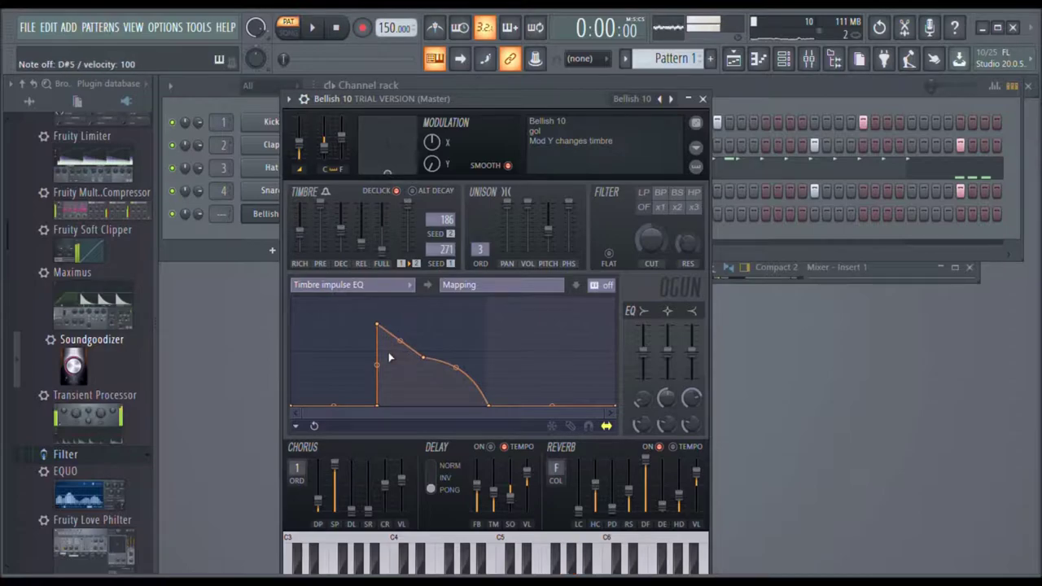
{"action": "left_click", "coordinate": [704, 99]}
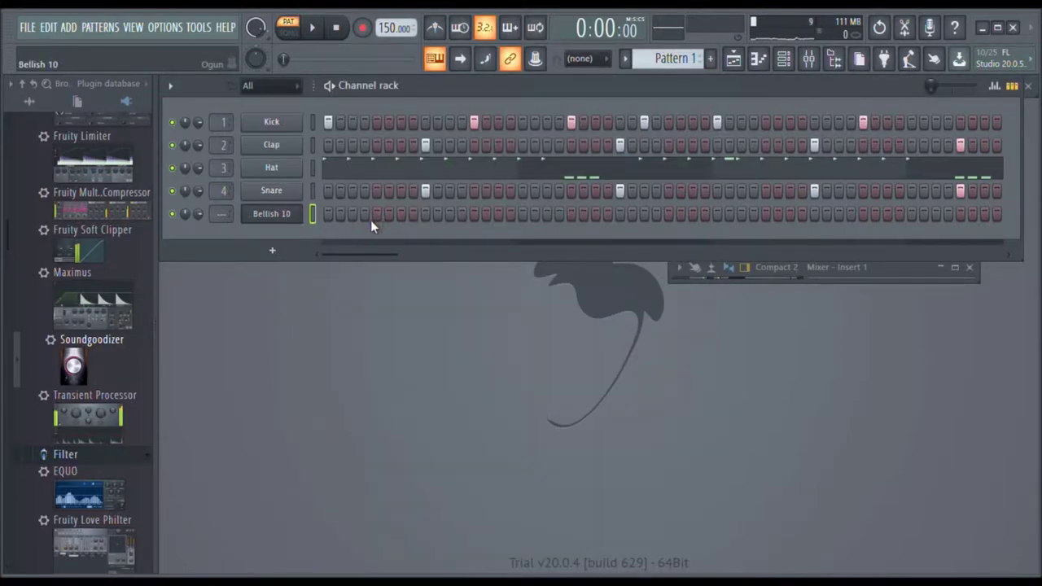
- Open the Bellish 10 piano roll, place a short F#5 note at the start of bar 1 and play it back
{"action": "key", "text": "F7"}
{"action": "key", "text": "space"}
{"action": "key", "text": "space"}
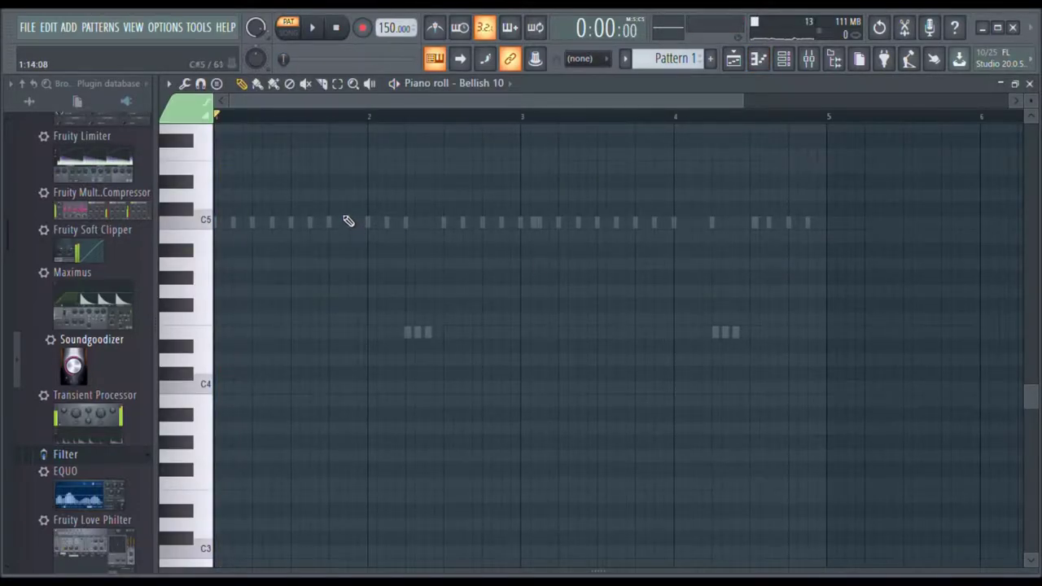
{"action": "key", "text": "g"}
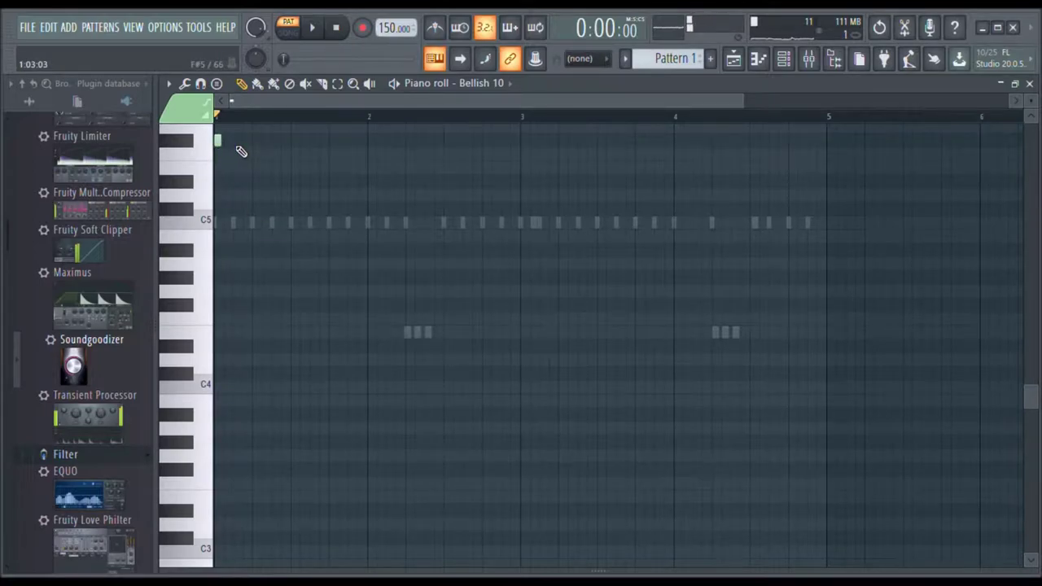
{"action": "scroll", "coordinate": [261, 179], "scroll_direction": "up", "scroll_amount": 3}
{"action": "key", "text": "space"}
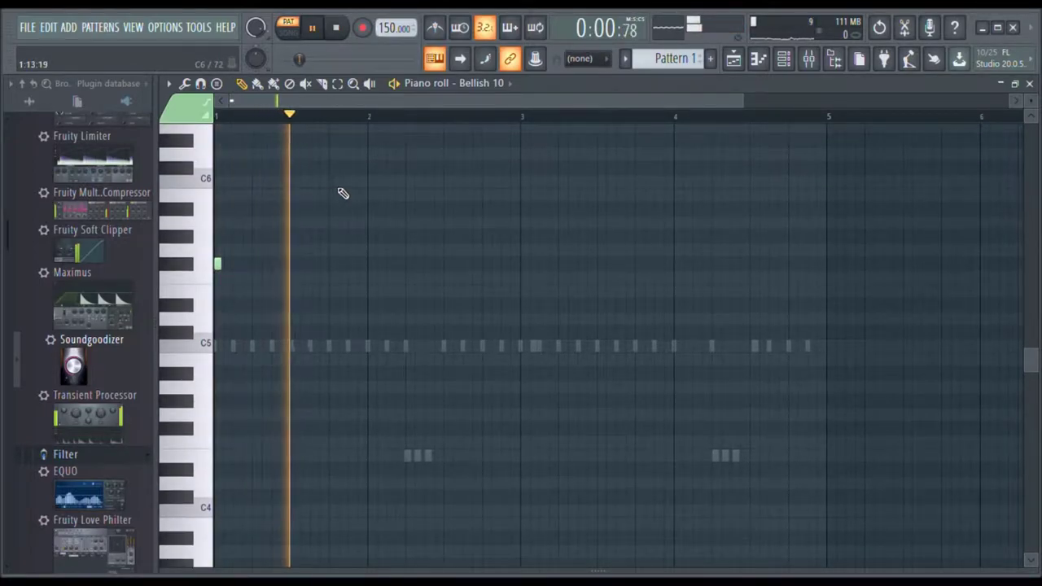
{"action": "key", "text": "space"}
- Add short descending notes D6 and C#6 late in bar 1 and B5 at the start of bar 2, checking them with playback
{"action": "left_click", "coordinate": [335, 155]}
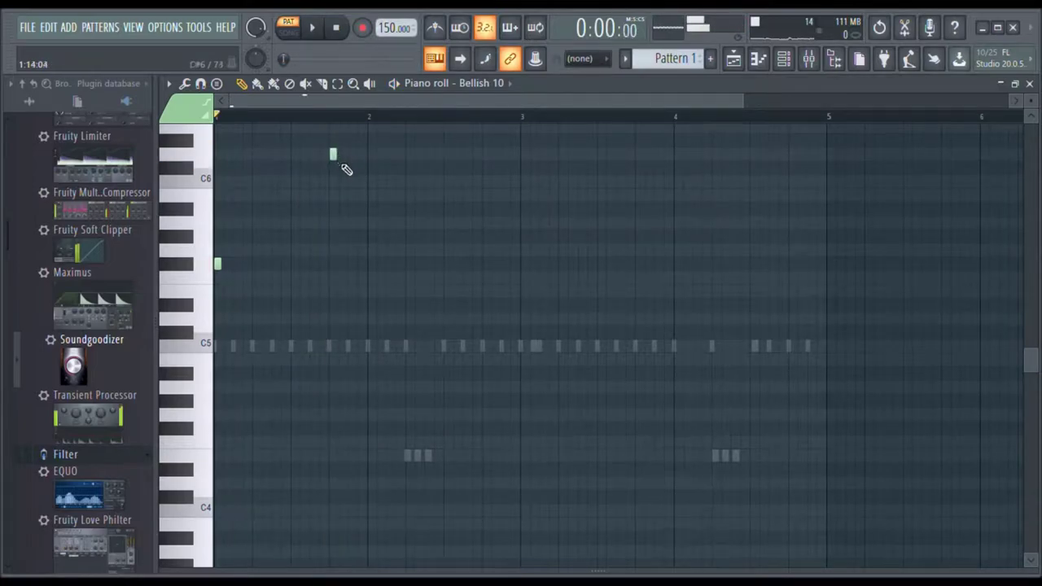
{"action": "left_click", "coordinate": [351, 167]}
{"action": "key", "text": "space"}
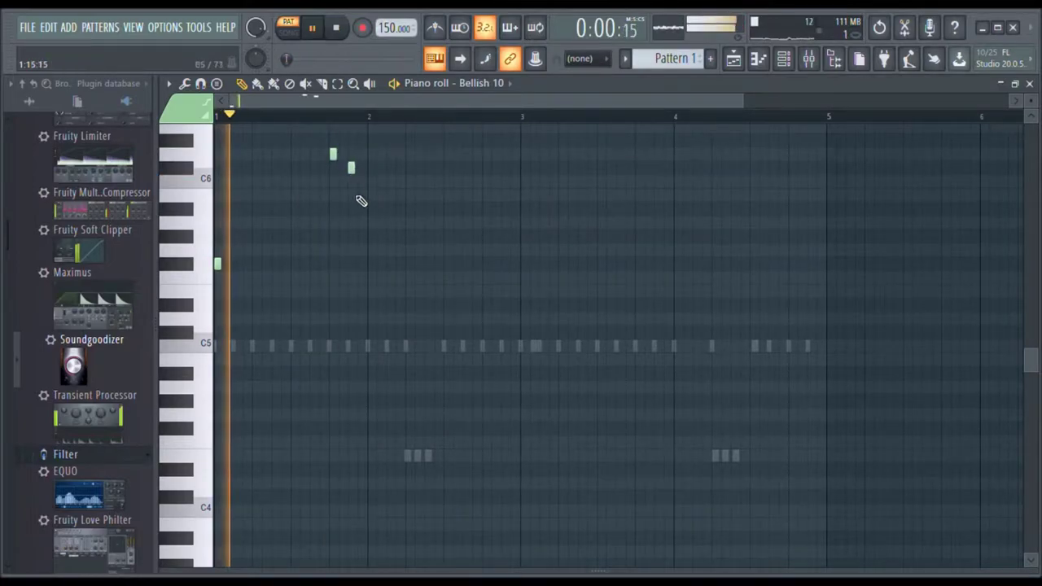
{"action": "key", "text": "space"}
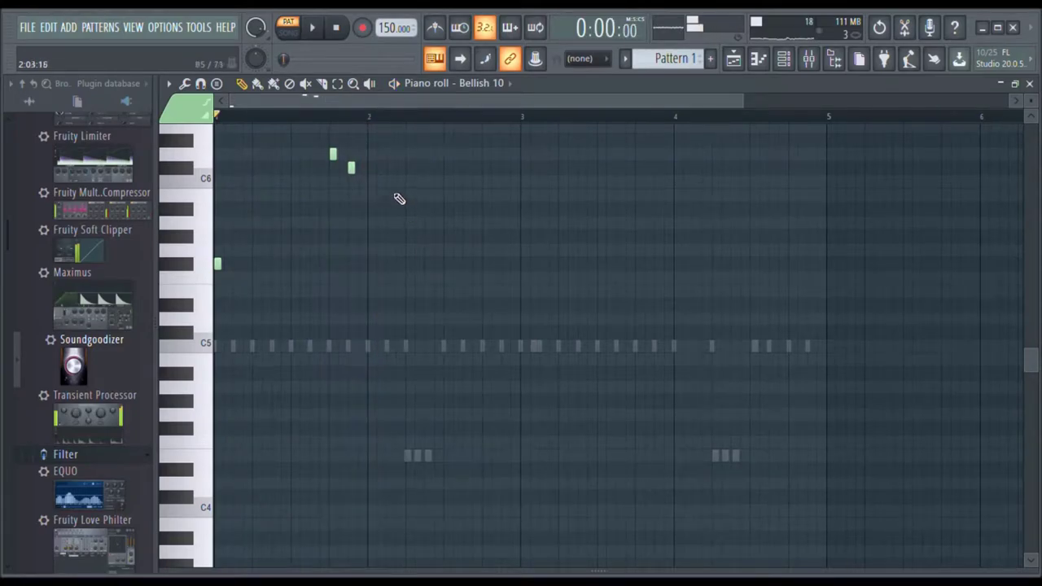
{"action": "key", "text": "space"}
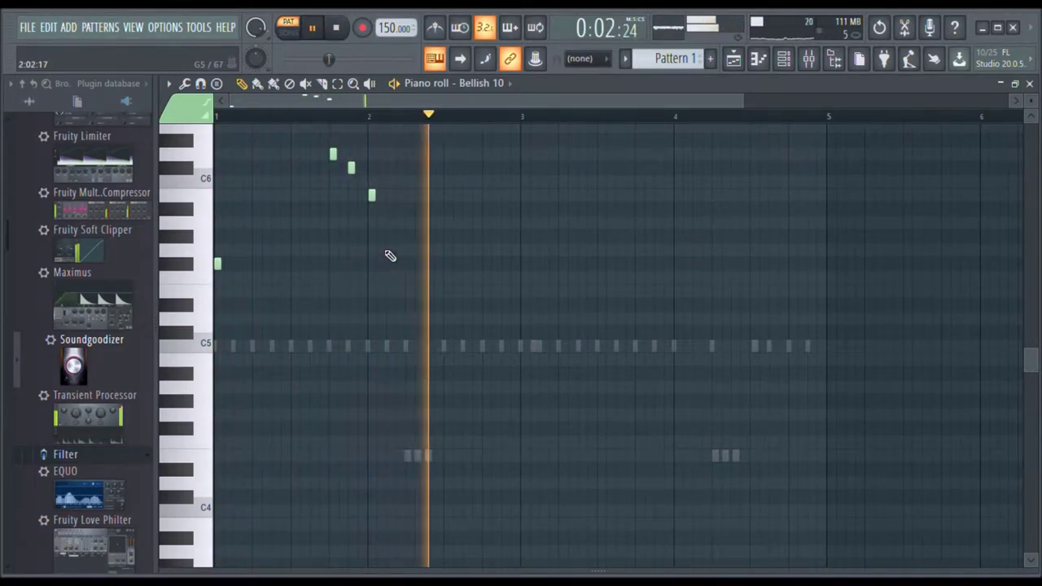
{"action": "key", "text": "space"}
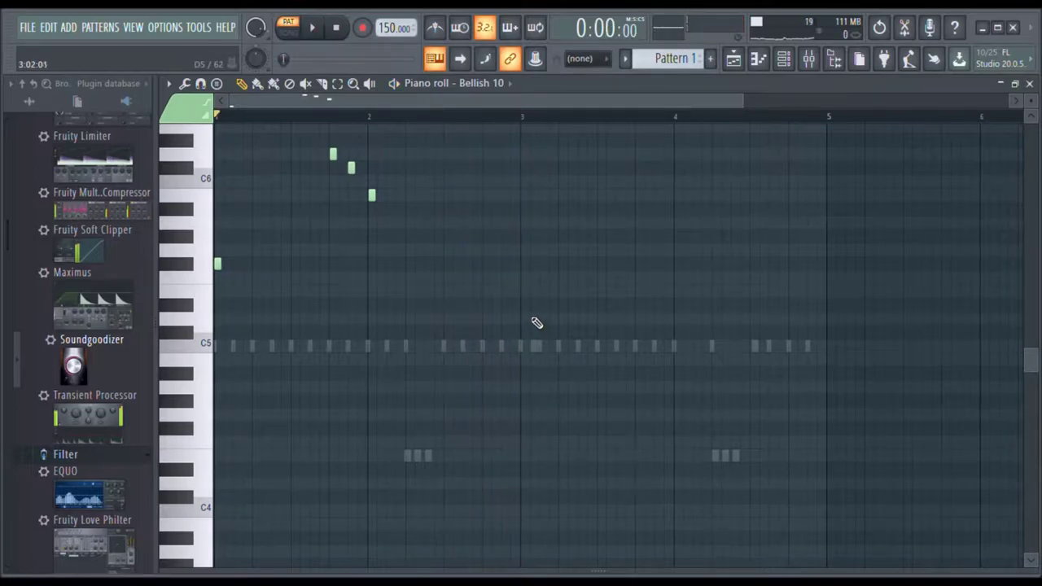
- Add D5 at the start of bar 3 and C#6 and B5 late in bar 3, audition the melody and return to the channel rack
{"action": "key", "text": "space"}
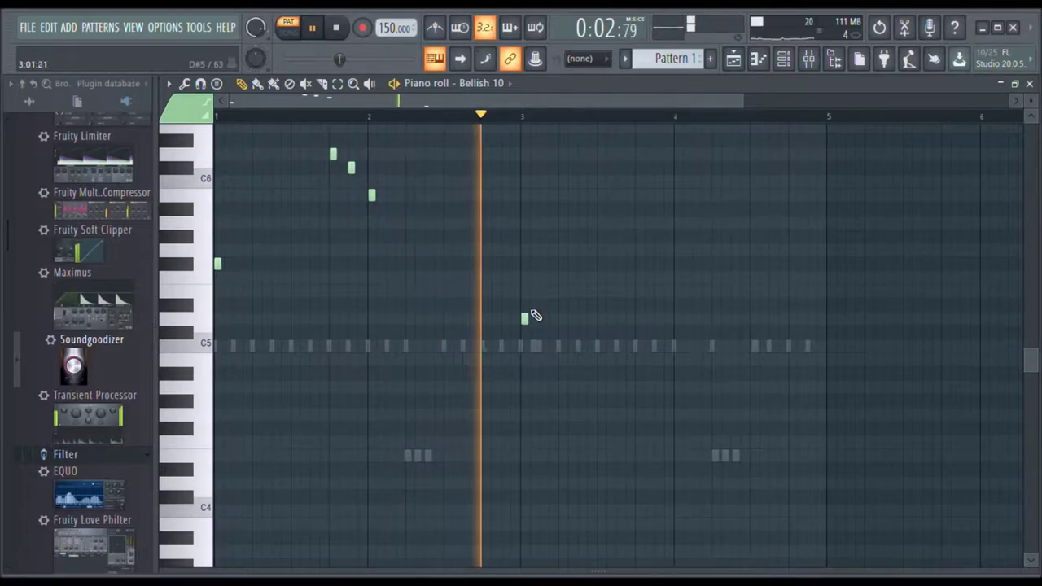
{"action": "key", "text": "space"}
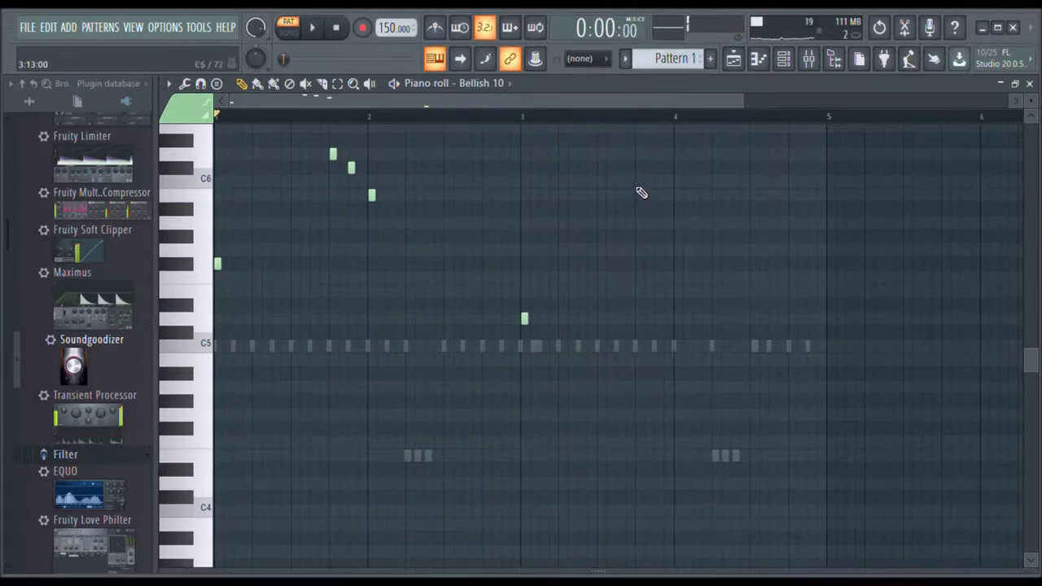
{"action": "left_click_drag", "start_coordinate": [645, 190], "coordinate": [646, 175]}
{"action": "key", "text": "space"}
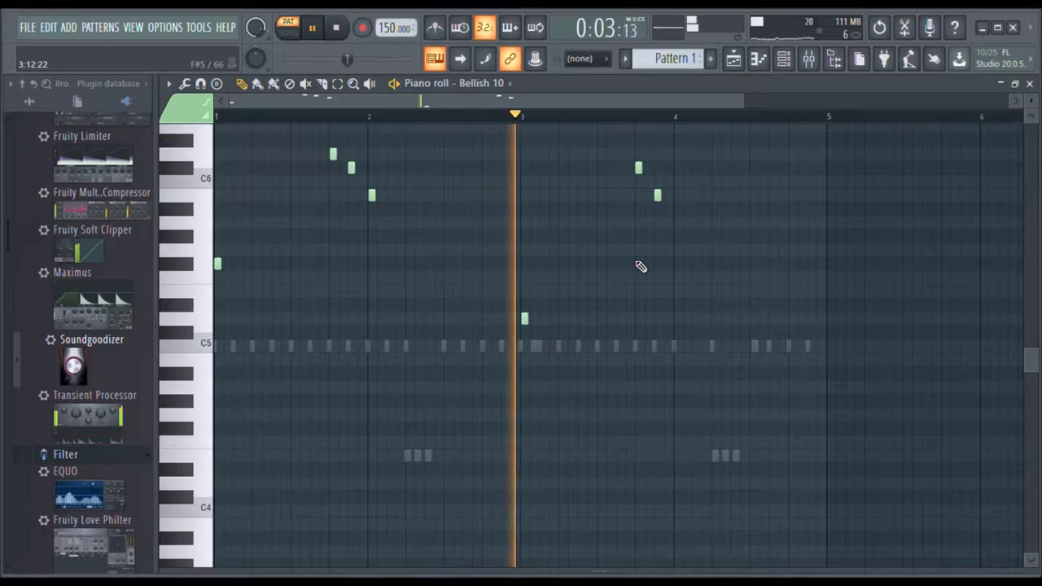
{"action": "key", "text": "space"}
{"action": "key", "text": "space"}
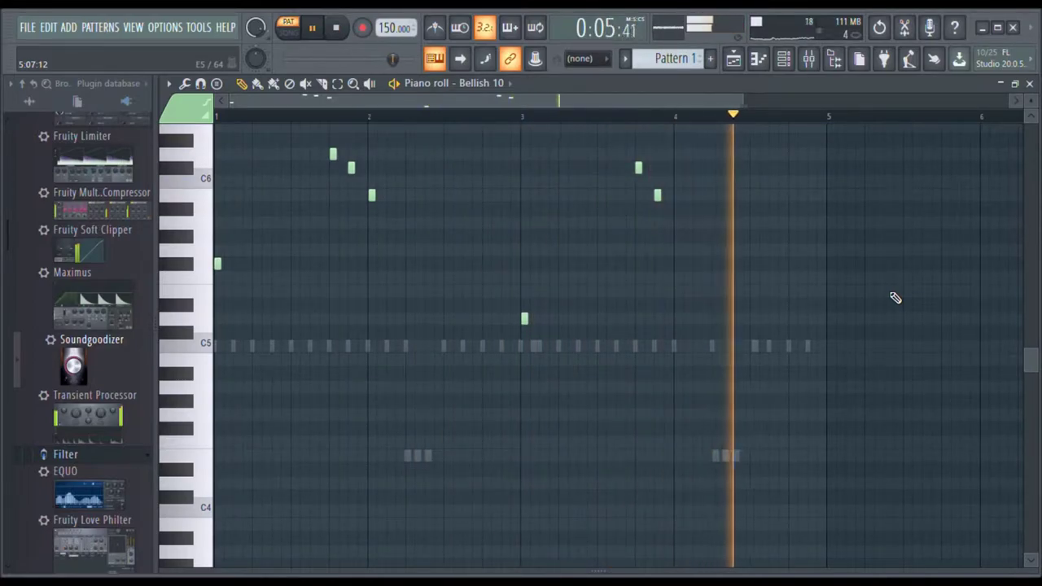
{"action": "left_click", "coordinate": [1030, 83]}
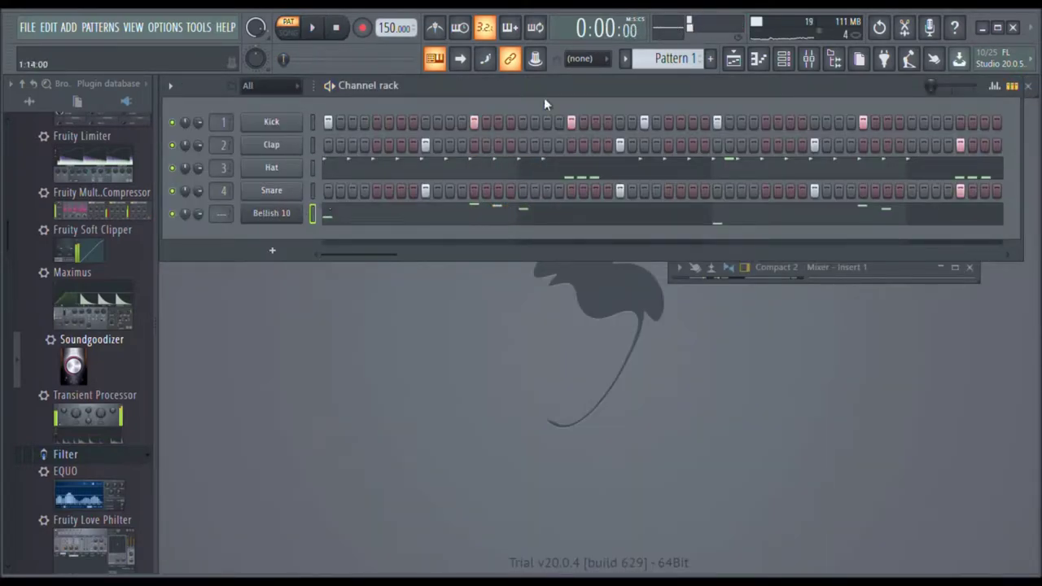
- Route the Bellish 10 channel to mixer Insert 8 and show the mixer at full size
{"action": "left_click", "coordinate": [819, 55]}
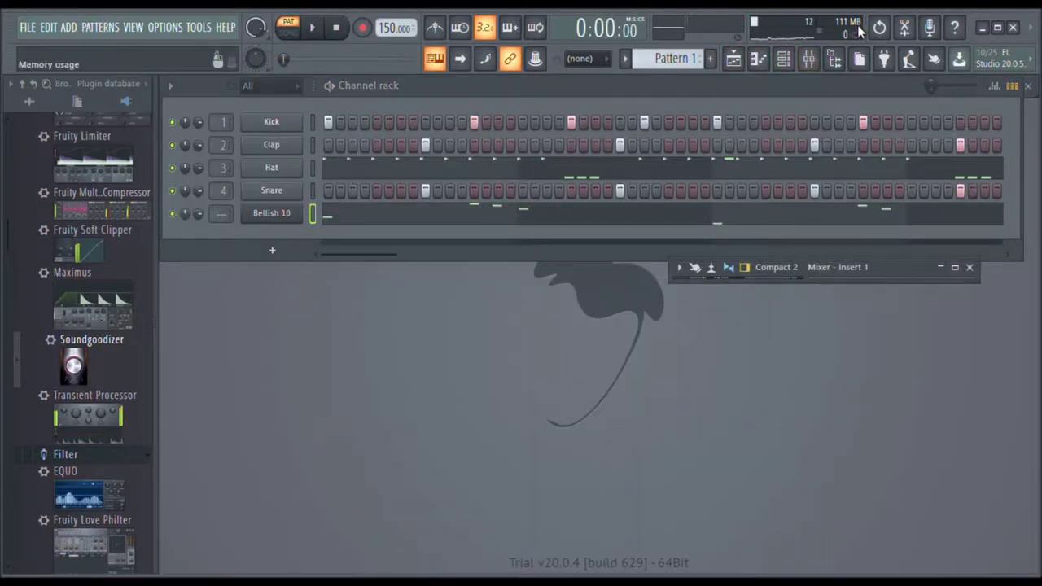
{"action": "left_click", "coordinate": [812, 62]}
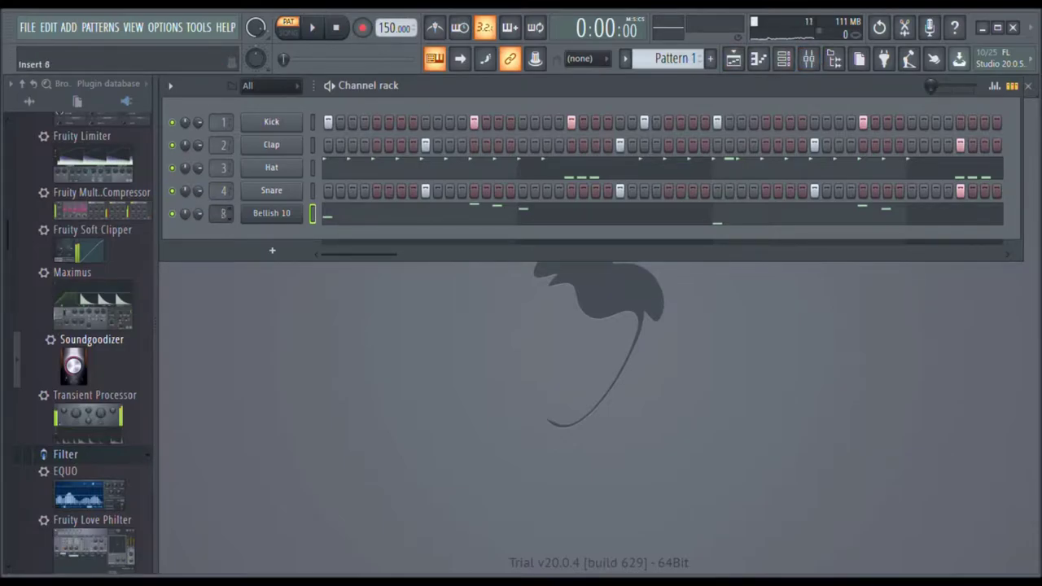
{"action": "left_click", "coordinate": [810, 65]}
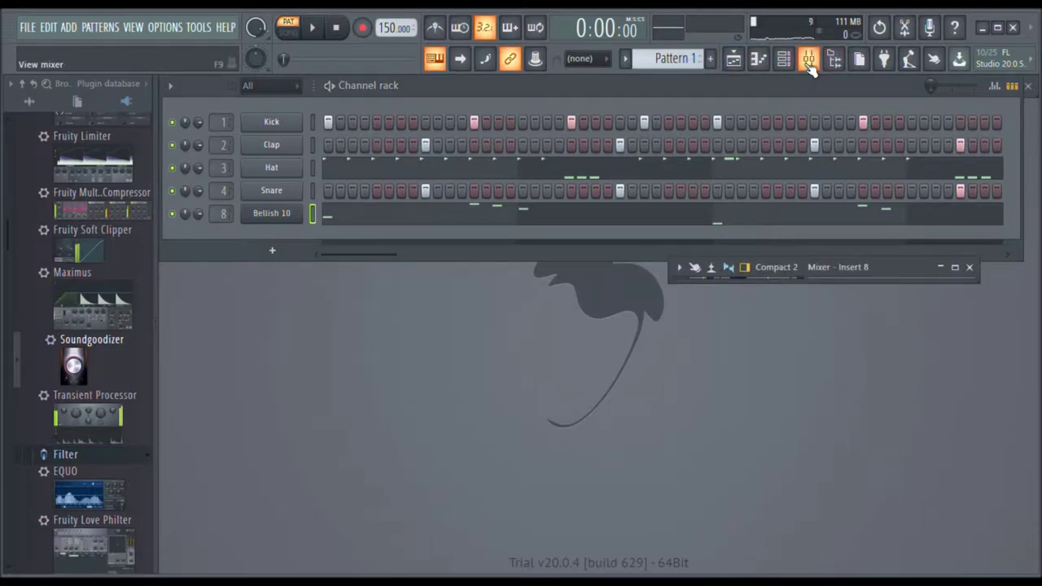
{"action": "left_click", "coordinate": [961, 268]}
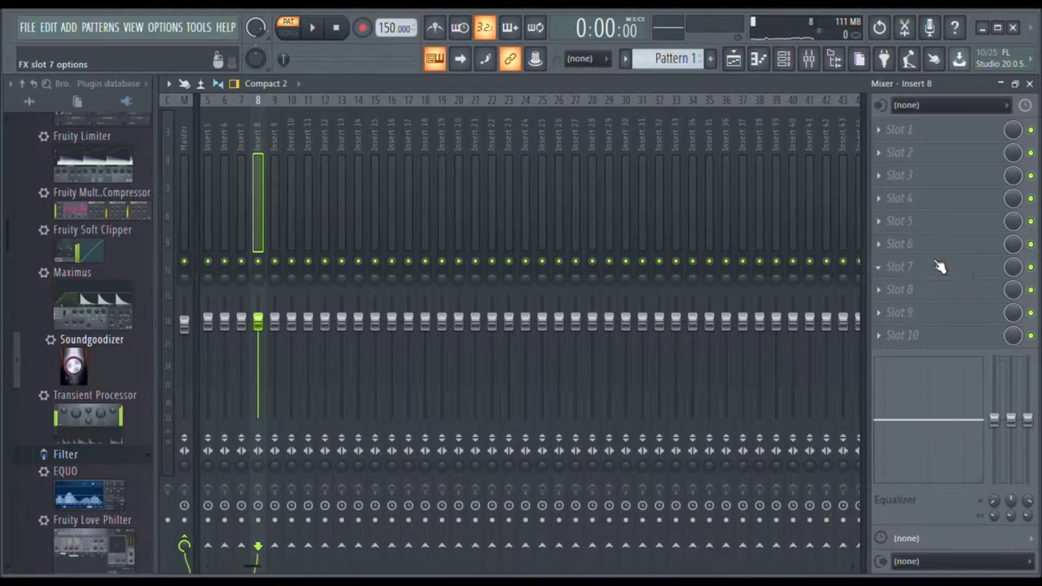
{"action": "scroll", "coordinate": [251, 166], "scroll_direction": "up", "scroll_amount": 4}
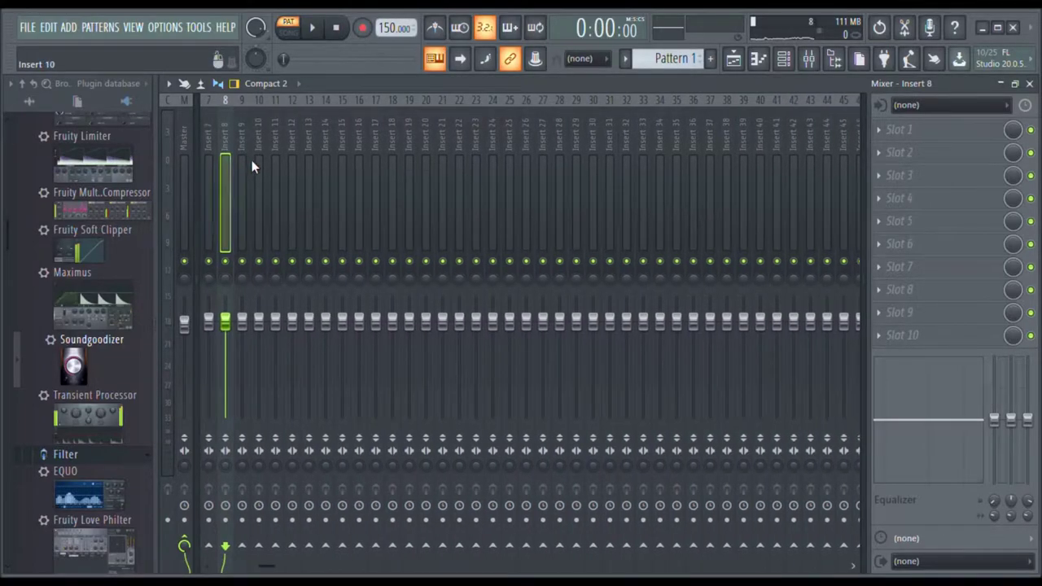
- Try the Insert 8 fader at 2.5 dB during playback and return it to 0.0 dB
{"action": "key", "text": "space"}
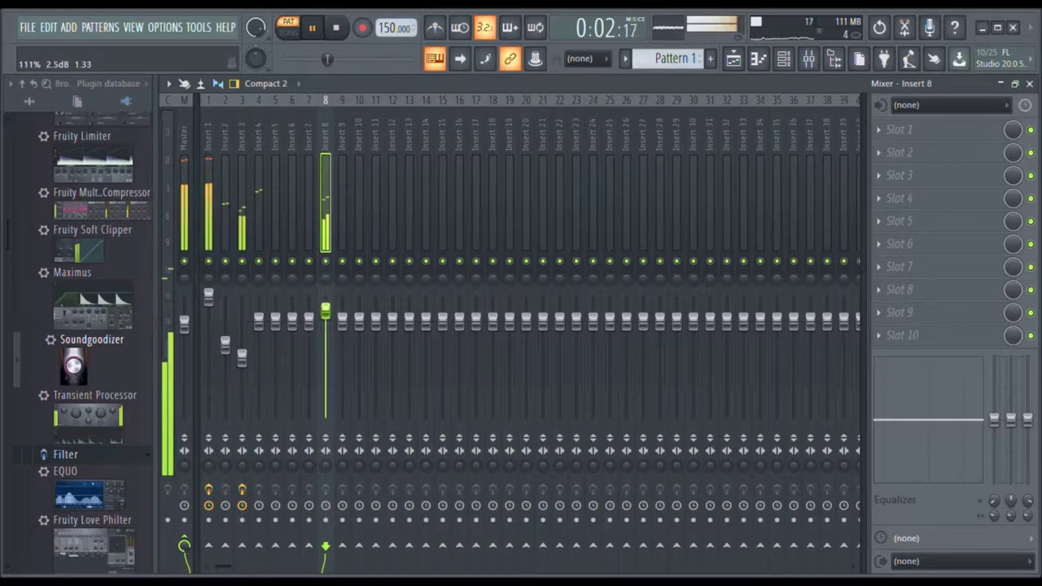
{"action": "mouse_move", "coordinate": [325, 322]}
{"action": "left_mouse_down"}
{"action": "mouse_move", "coordinate": [325, 373]}
{"action": "mouse_move", "coordinate": [325, 321]}
{"action": "left_mouse_up"}
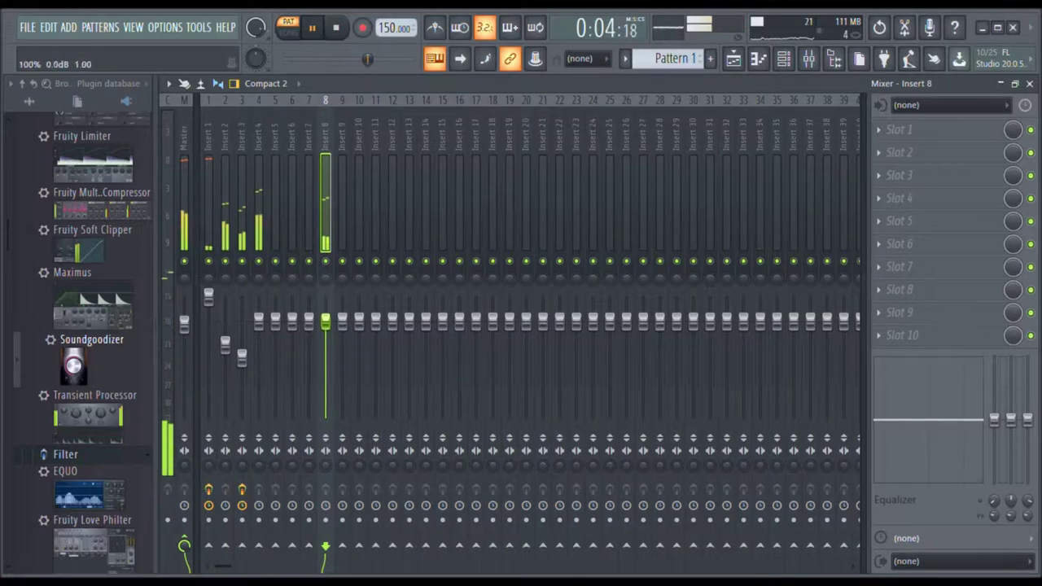
{"action": "key", "text": "space"}
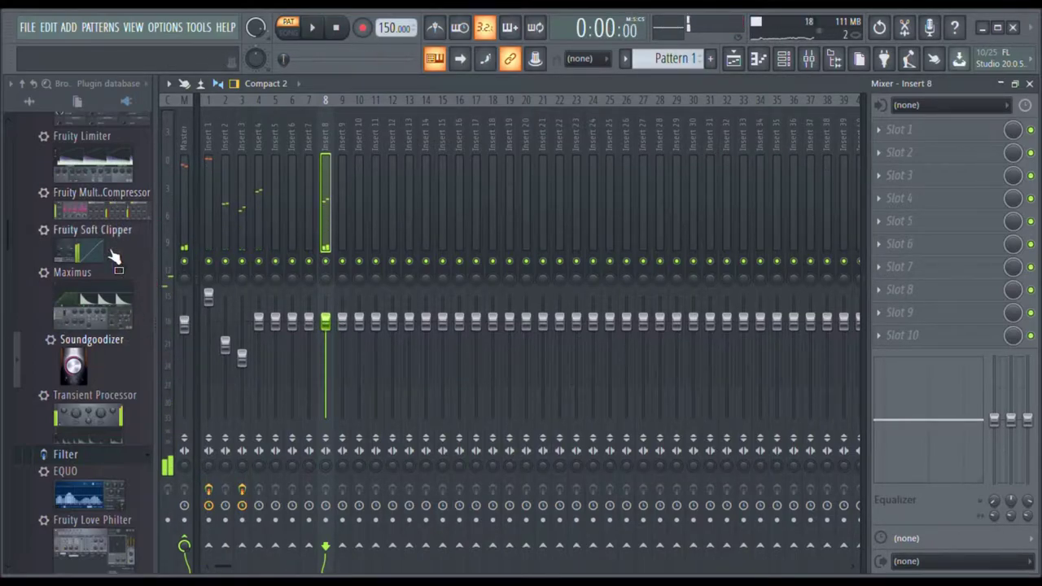
- Add Fruity Parametric EQ 2 to Insert 8 and shape it during playback: raise band 1 to maximum, raise band 3 and cut band 7
{"action": "scroll", "coordinate": [120, 333], "scroll_direction": "down", "scroll_amount": 5}
{"action": "scroll", "coordinate": [121, 337], "scroll_direction": "up", "scroll_amount": 2}
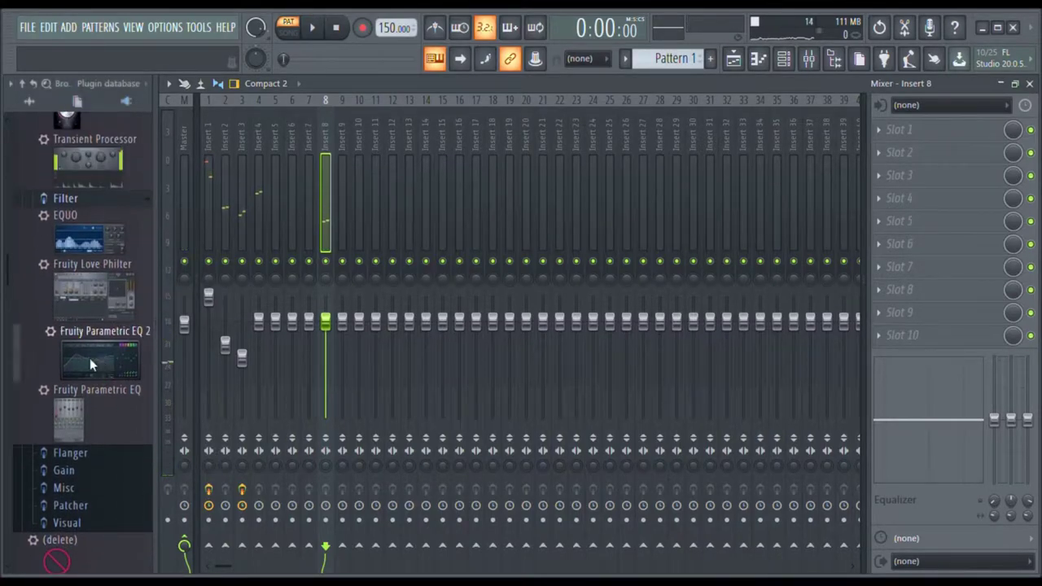
{"action": "key", "text": "space"}
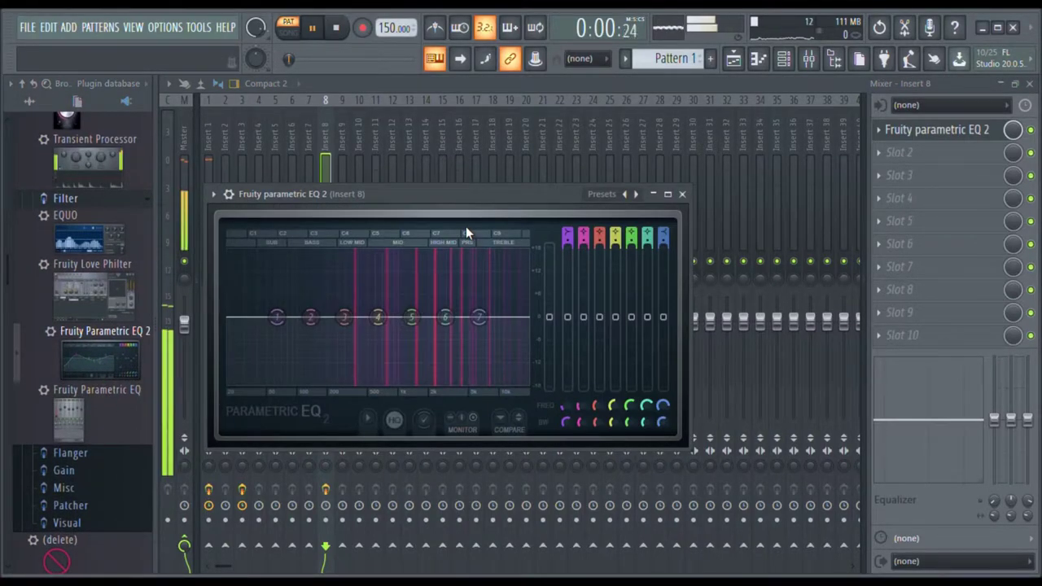
{"action": "left_click_drag", "start_coordinate": [479, 319], "coordinate": [400, 383]}
{"action": "left_click_drag", "start_coordinate": [270, 312], "coordinate": [272, 252]}
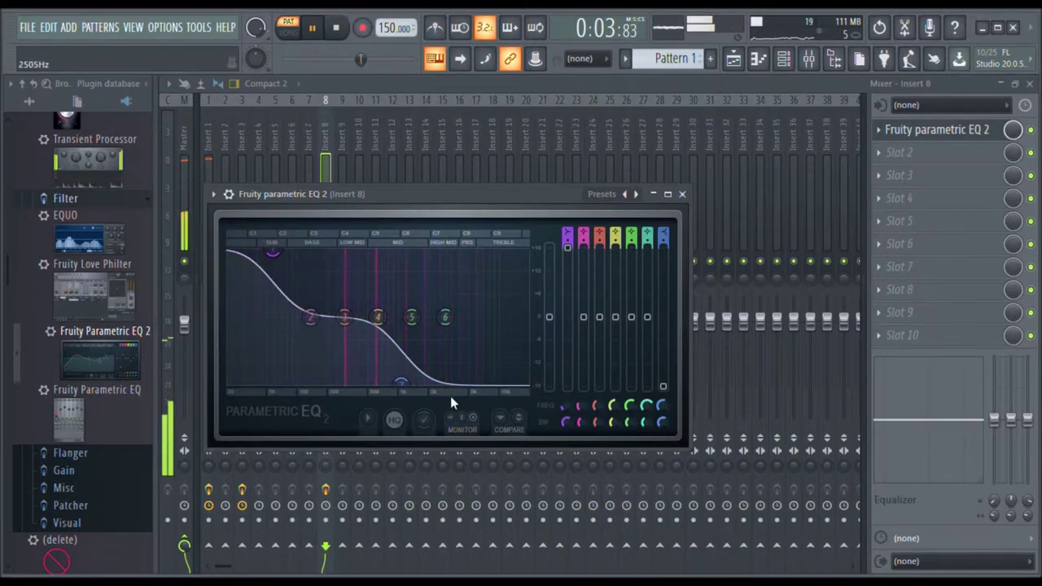
{"action": "left_click_drag", "start_coordinate": [368, 328], "coordinate": [373, 324]}
{"action": "left_click_drag", "start_coordinate": [400, 383], "coordinate": [444, 351]}
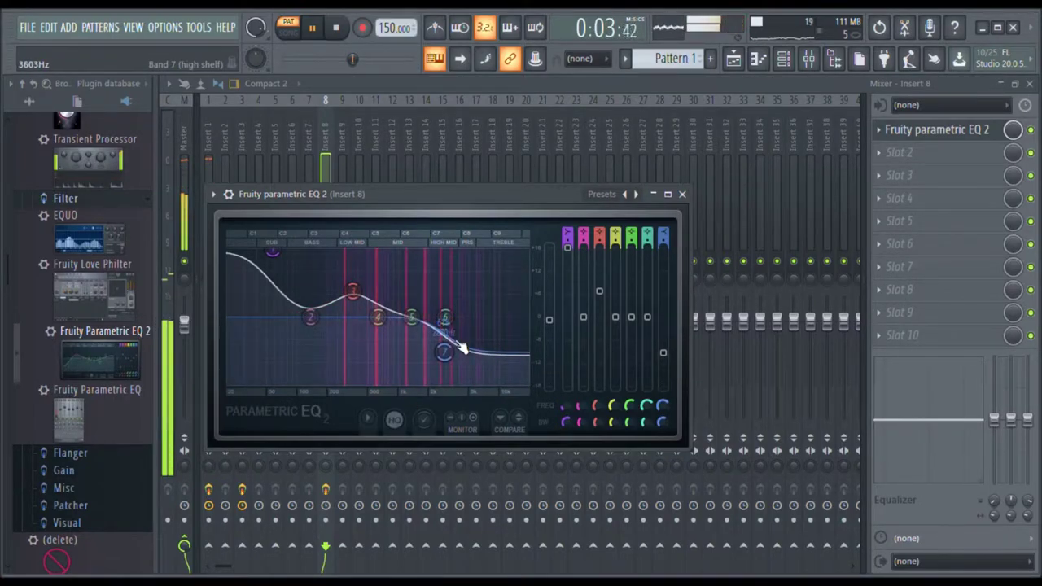
{"action": "left_click", "coordinate": [682, 193]}
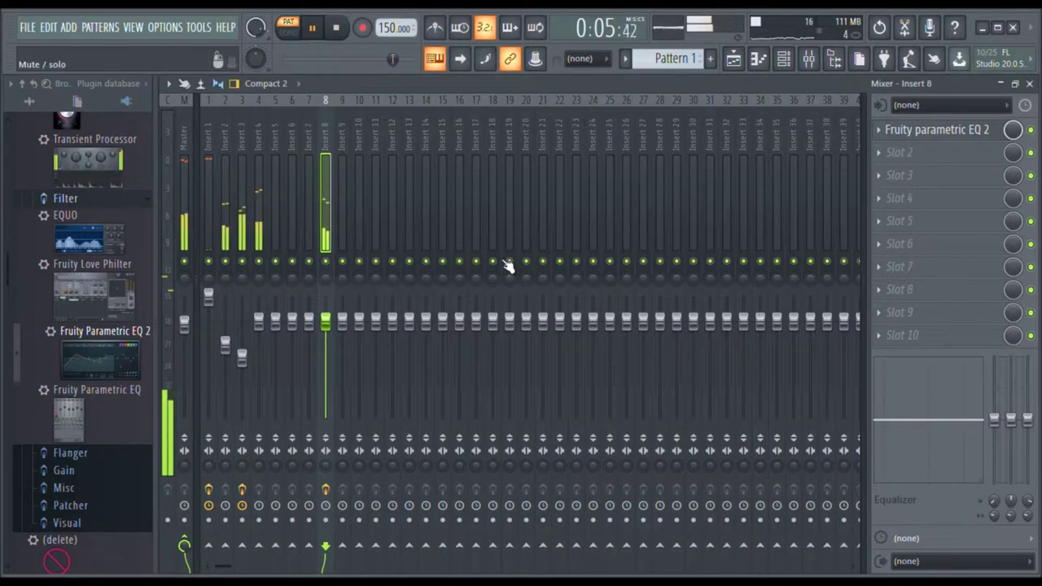
{"action": "key", "text": "space"}
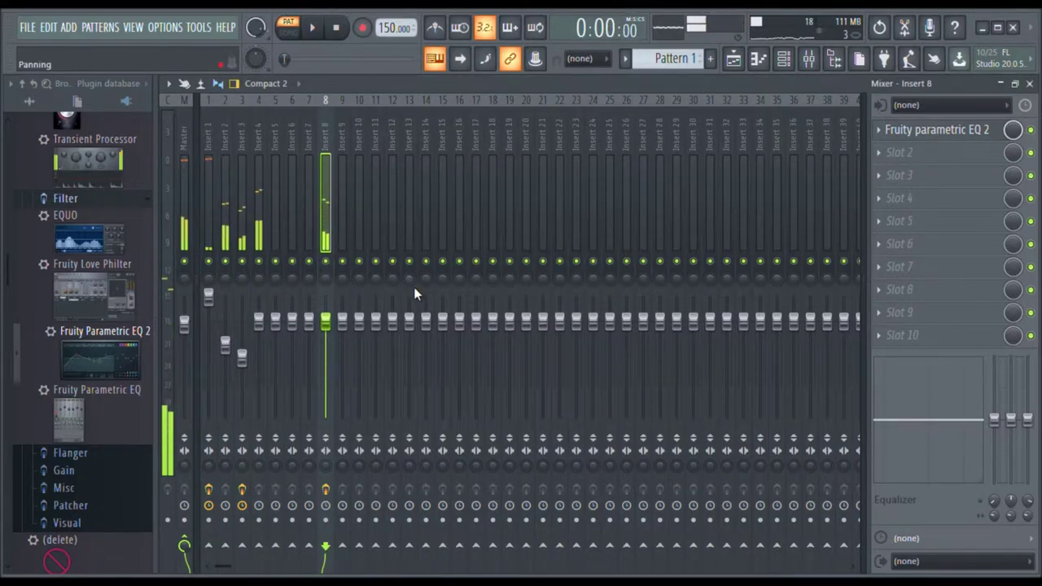
- Add Fruity Reeverb 2 to Insert 8 and, during playback, set the decay time to 14.1 sec and the dry level to 61%
{"action": "scroll", "coordinate": [104, 272], "scroll_direction": "up", "scroll_amount": 3}
{"action": "scroll", "coordinate": [104, 273], "scroll_direction": "up", "scroll_amount": 15}
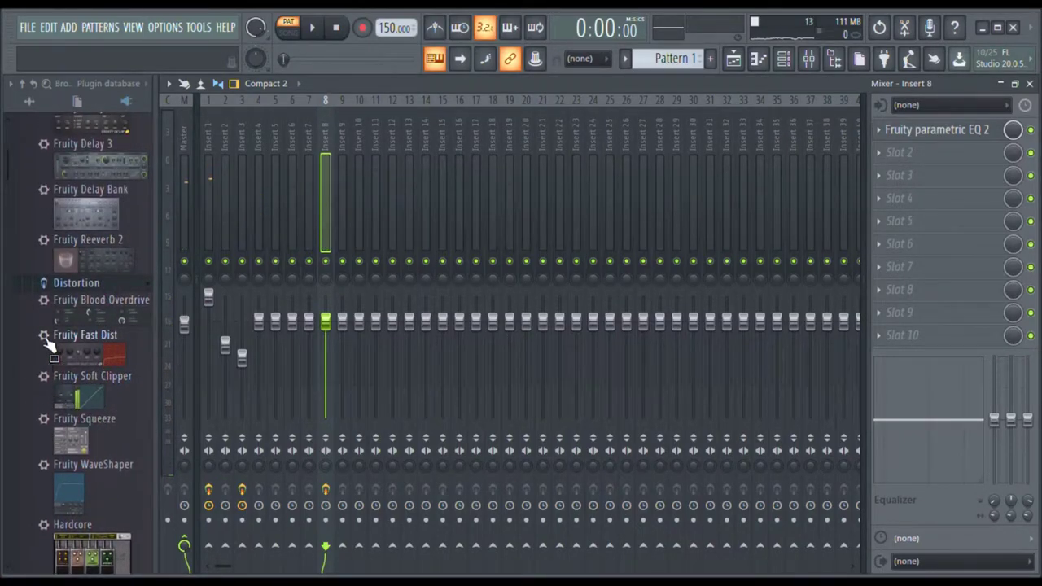
{"action": "scroll", "coordinate": [118, 295], "scroll_direction": "up", "scroll_amount": 4}
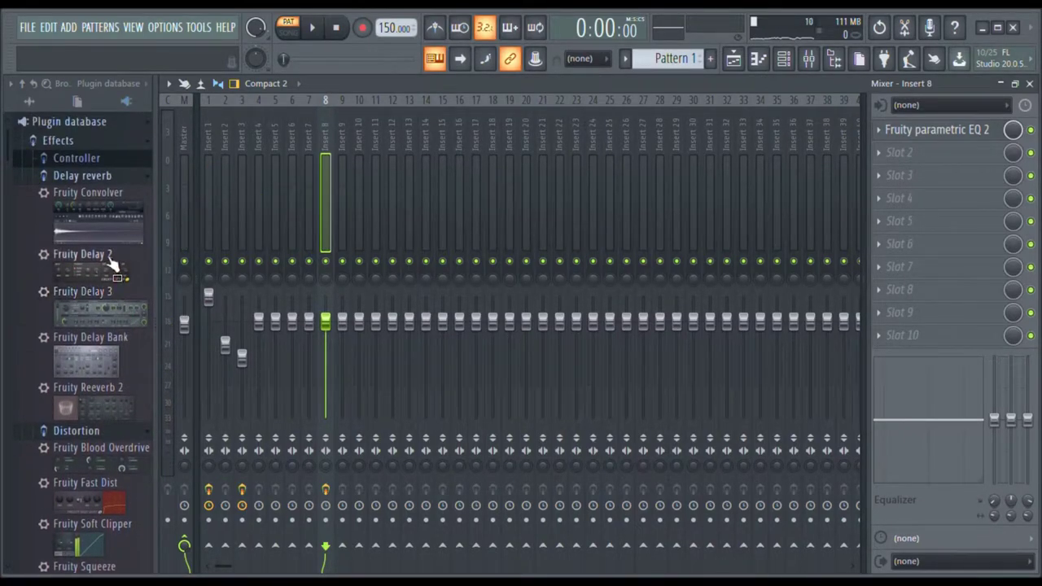
{"action": "left_click_drag", "start_coordinate": [98, 395], "coordinate": [325, 244]}
{"action": "key", "text": "space"}
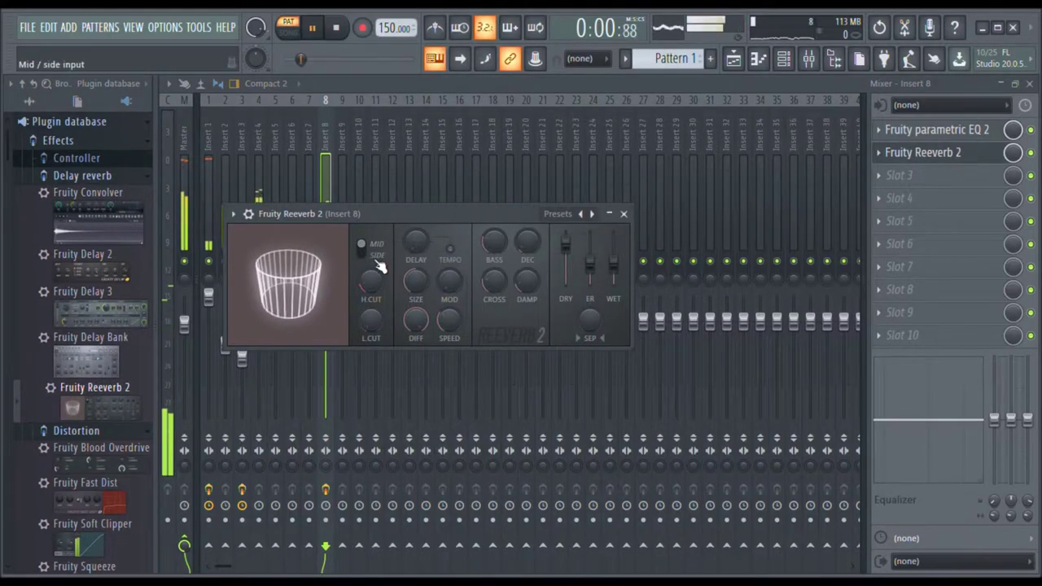
{"action": "left_click_drag", "start_coordinate": [528, 244], "coordinate": [528, 224]}
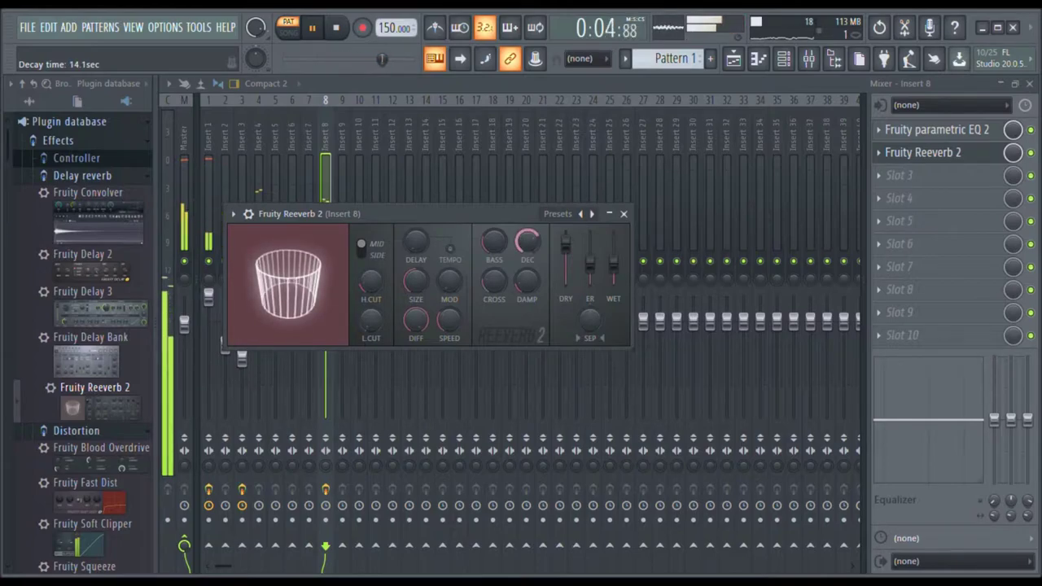
{"action": "left_click_drag", "start_coordinate": [566, 242], "coordinate": [566, 258]}
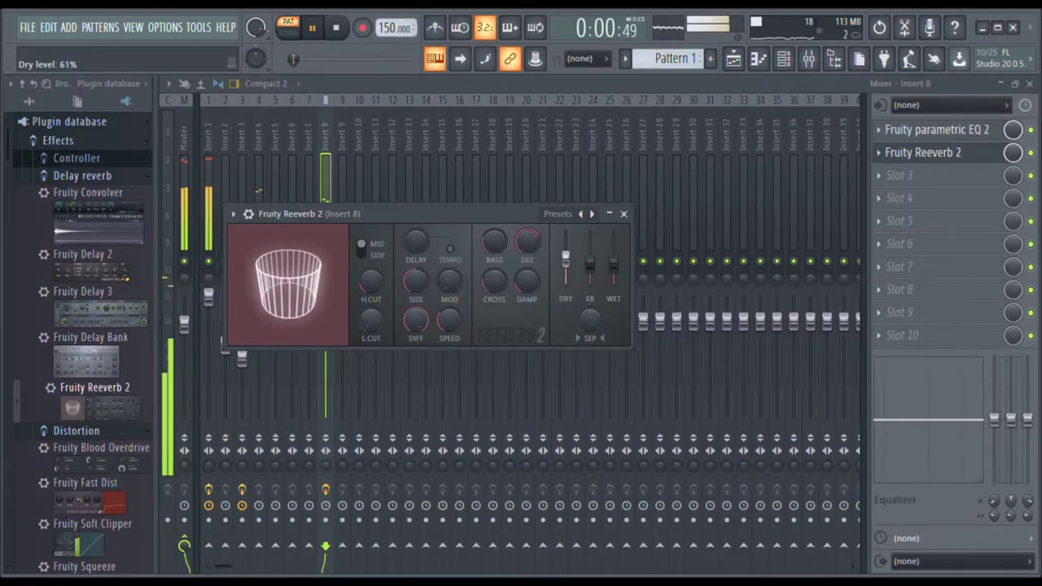
- Raise Fruity Reeverb 2's wet level slightly and dry level to maximum, set the decay time to 10.0 sec, and stop playback
{"action": "left_click_drag", "start_coordinate": [613, 263], "coordinate": [614, 254]}
{"action": "left_click_drag", "start_coordinate": [566, 281], "coordinate": [566, 232]}
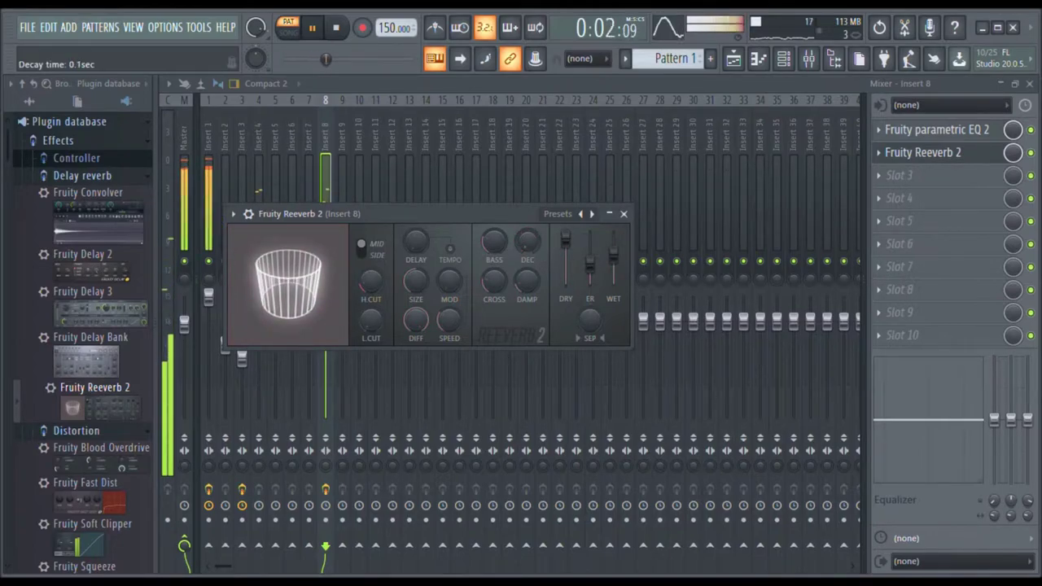
{"action": "left_click_drag", "start_coordinate": [526, 241], "coordinate": [526, 228]}
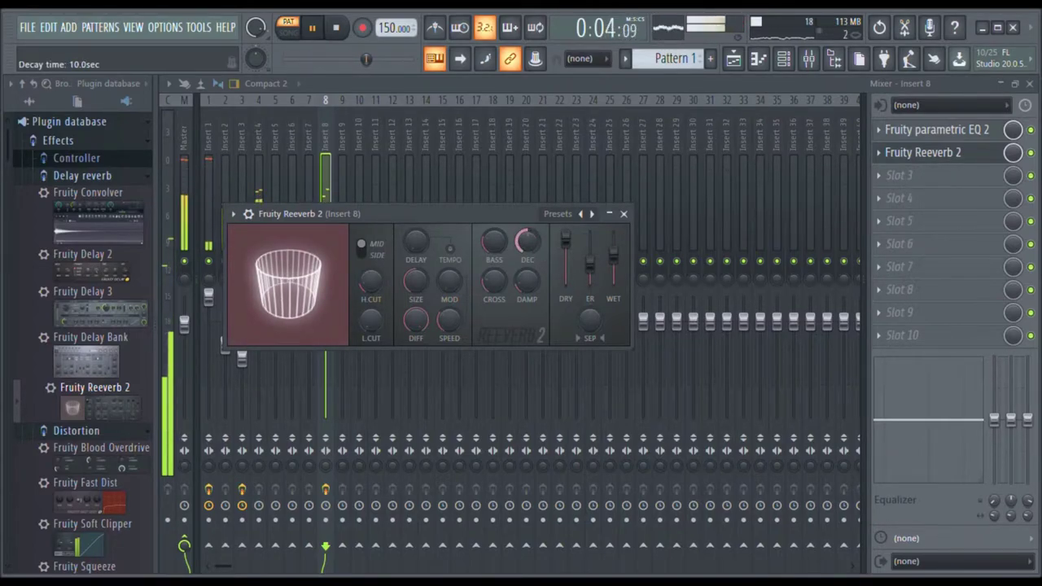
{"action": "left_click", "coordinate": [624, 214]}
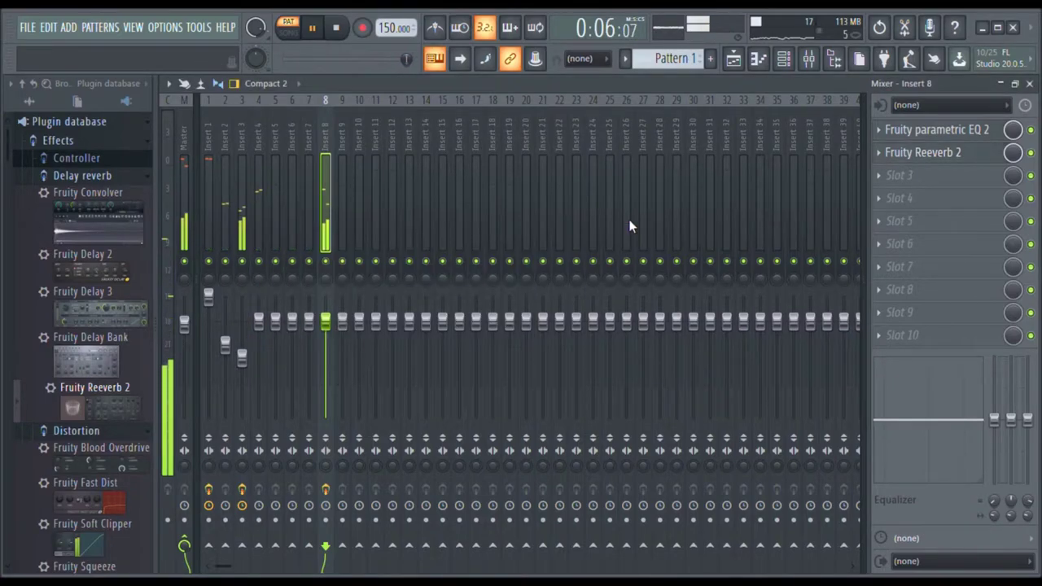
{"action": "key", "text": "space"}
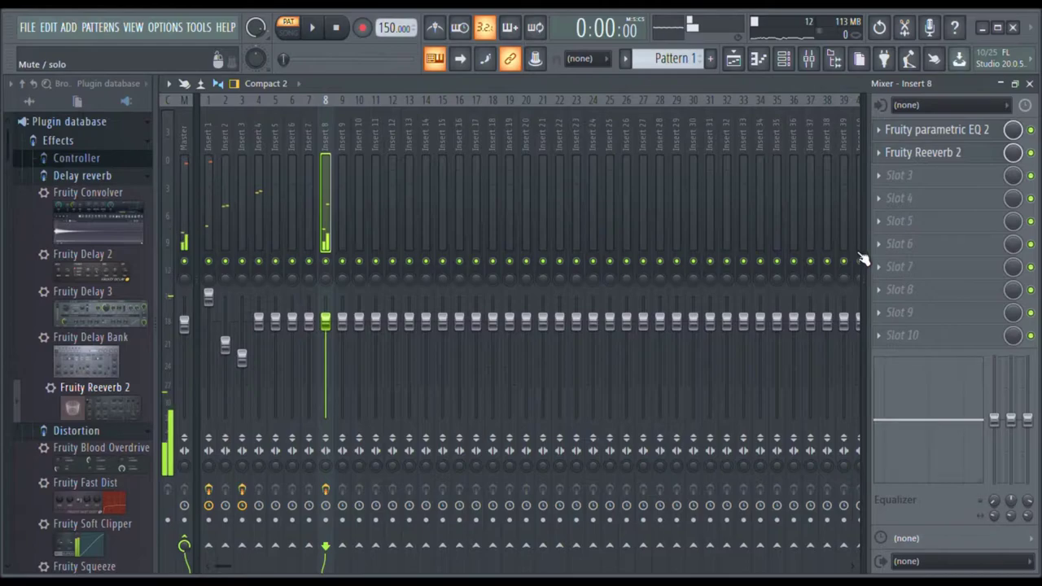
- Move Fruity Reeverb 2 to slot 3 of Insert 8 and load Gross Beat in slot 8
{"action": "left_click_drag", "start_coordinate": [893, 138], "coordinate": [902, 120]}
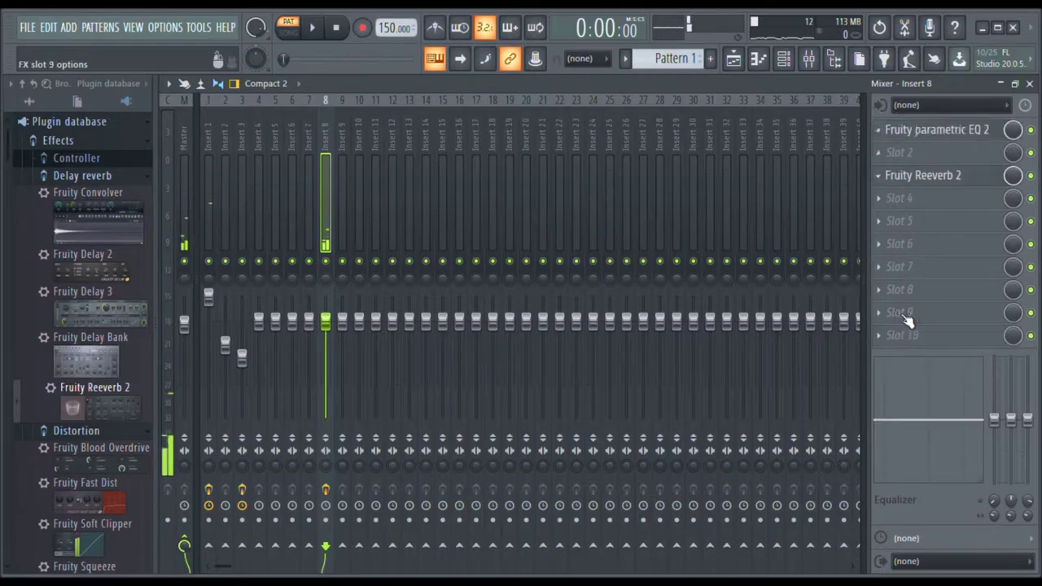
{"action": "left_click_drag", "start_coordinate": [907, 276], "coordinate": [908, 345]}
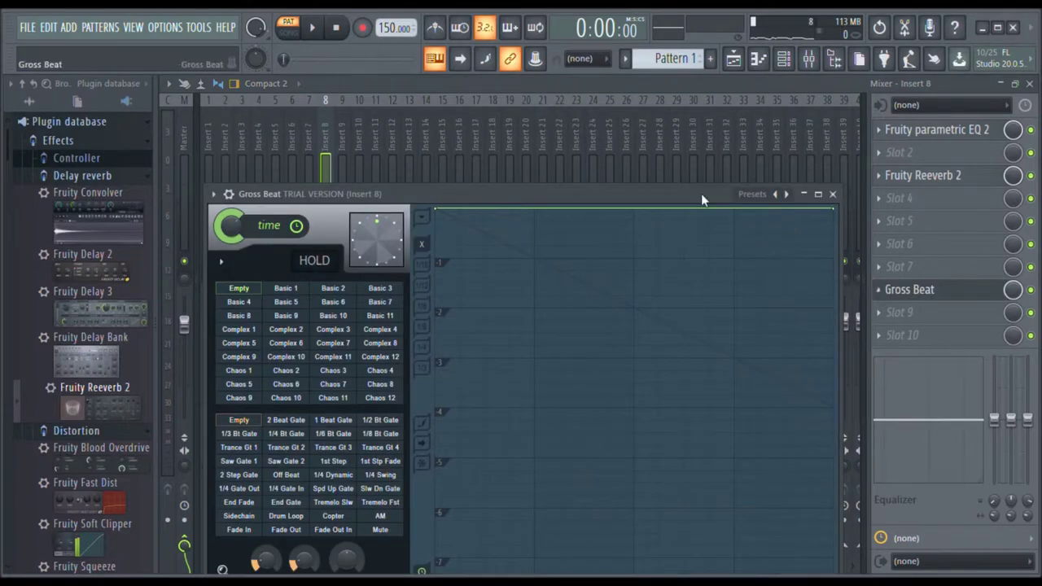
{"action": "left_click_drag", "start_coordinate": [597, 193], "coordinate": [604, 123]}
- Apply the Sidechain volume preset in Gross Beat and start playback
{"action": "left_click", "coordinate": [293, 458]}
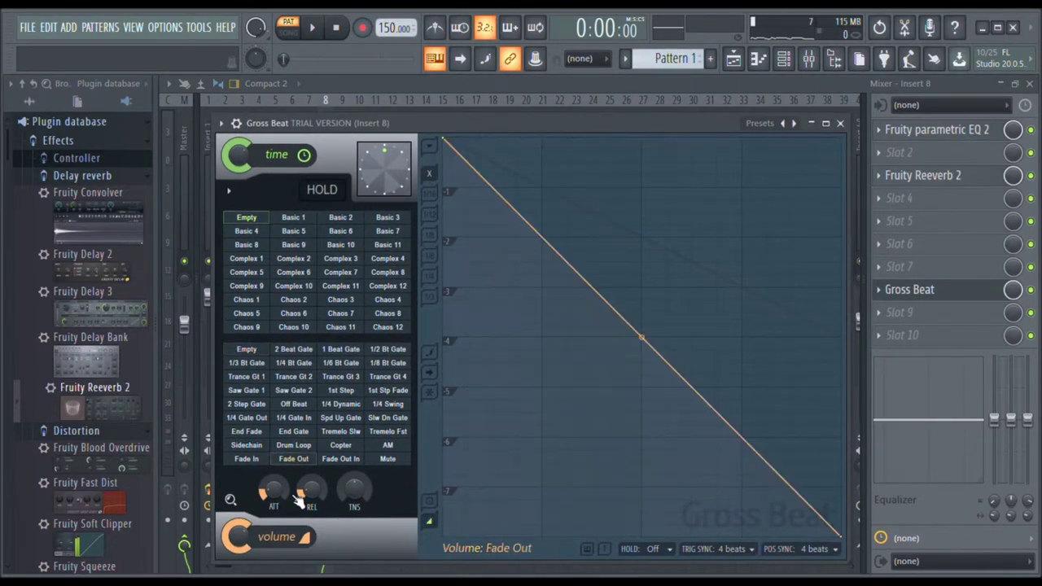
{"action": "left_click", "coordinate": [247, 446]}
{"action": "key", "text": "space"}
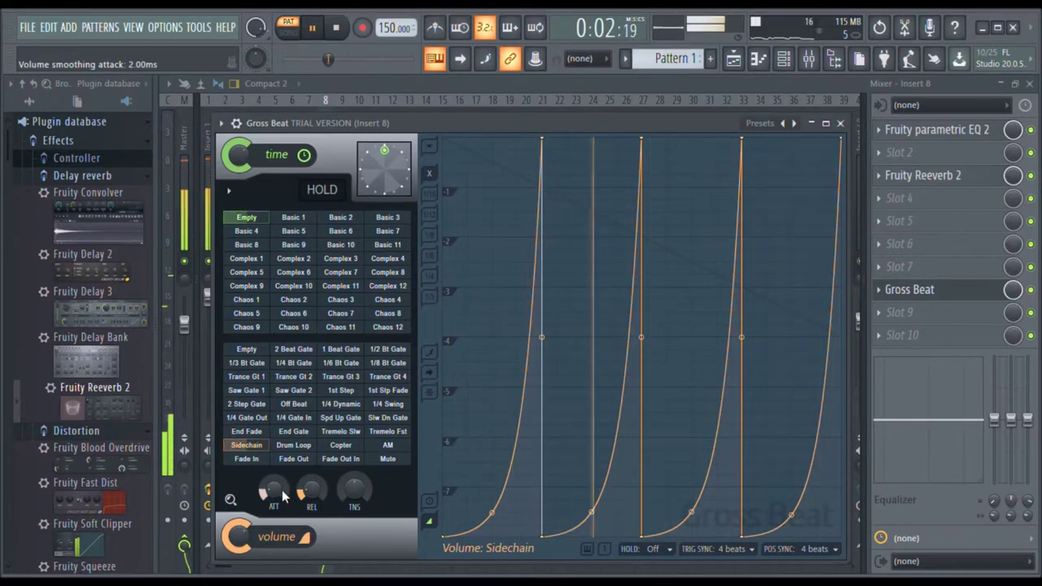
- Raise Gross Beat's volume release, set the trigger sync to 1 beat and the volume envelope tension to 29%, and close the plugin
{"action": "left_click_drag", "start_coordinate": [282, 489], "coordinate": [354, 506]}
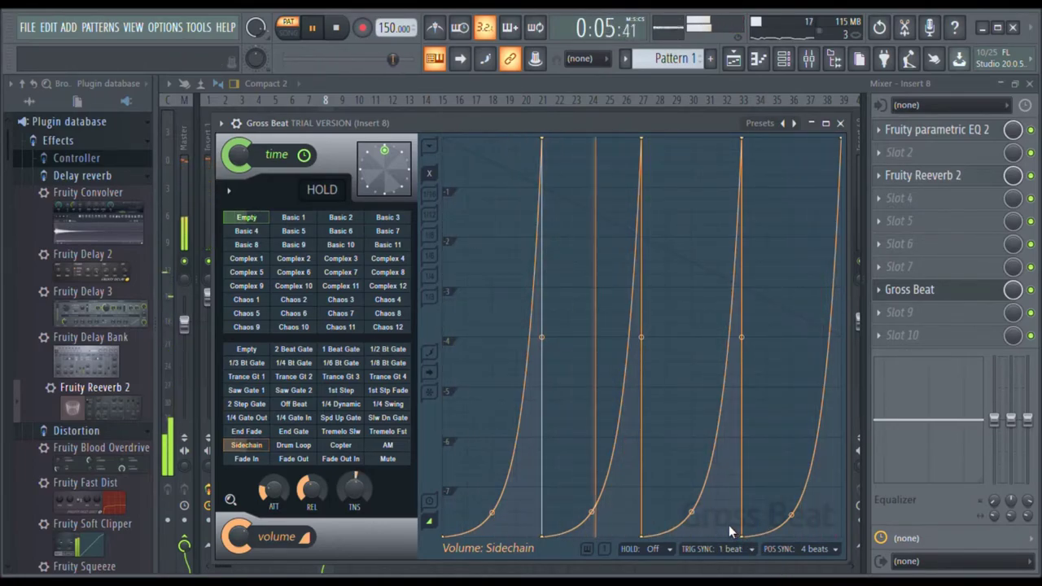
{"action": "scroll", "coordinate": [752, 551], "scroll_direction": "down", "scroll_amount": 2}
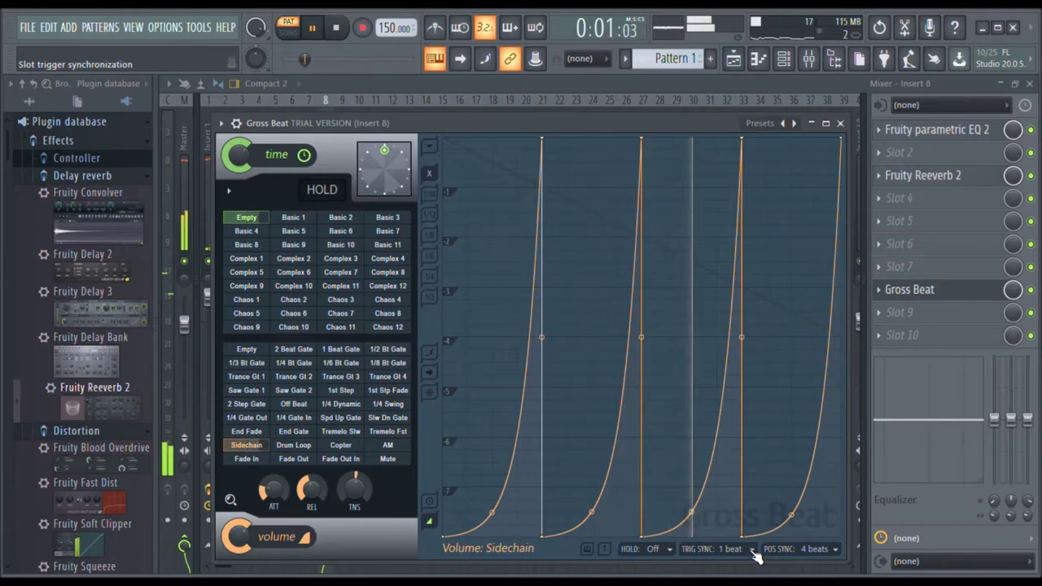
{"action": "scroll", "coordinate": [819, 549], "scroll_direction": "down", "scroll_amount": 2}
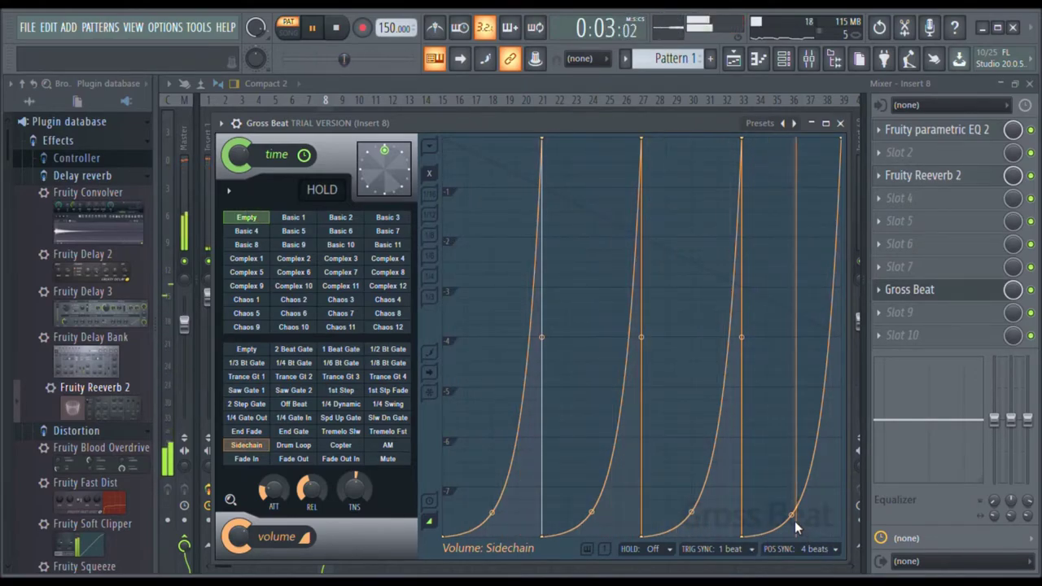
{"action": "scroll", "coordinate": [819, 549], "scroll_direction": "up", "scroll_amount": 2}
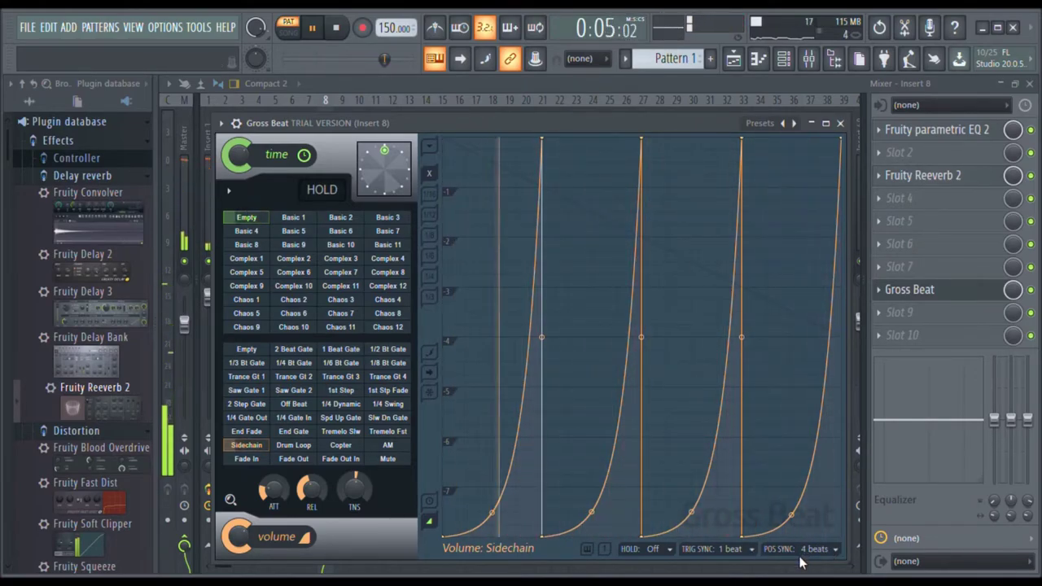
{"action": "left_click_drag", "start_coordinate": [354, 489], "coordinate": [354, 482]}
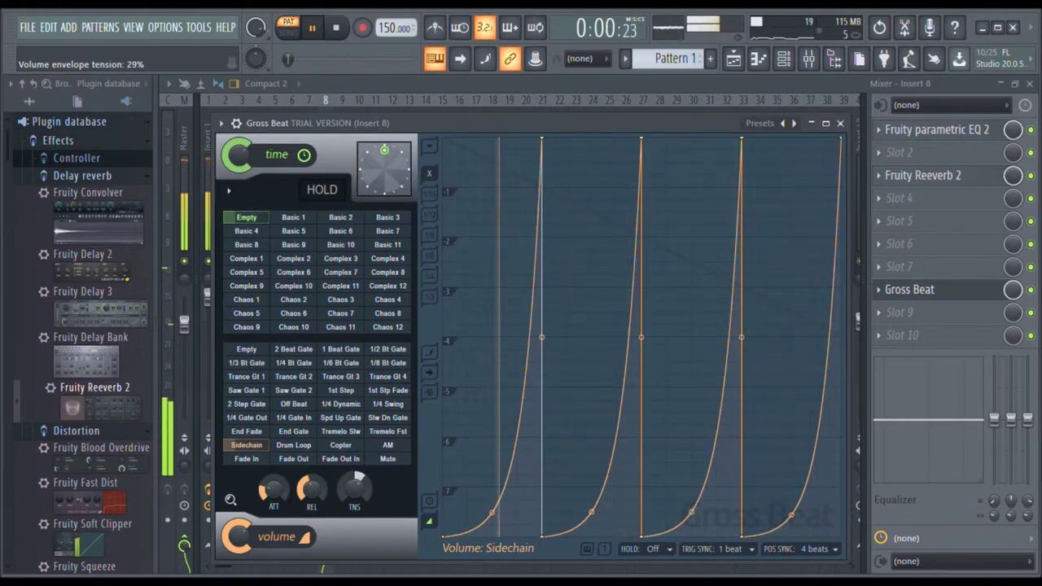
{"action": "left_click", "coordinate": [840, 124]}
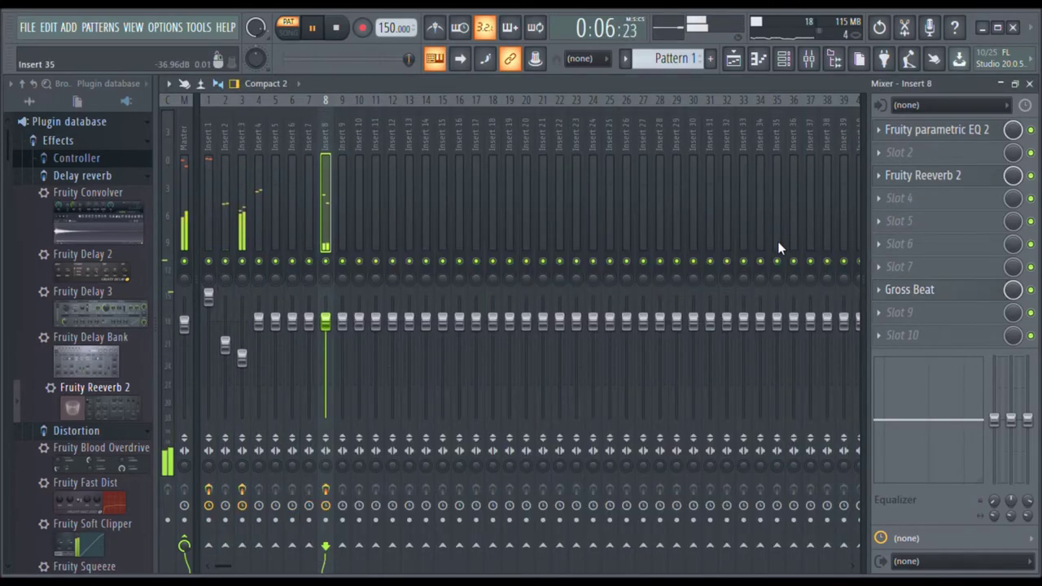
- Raise the Insert 8 fader slightly, shrink the mixer below the channel rack and stop playback
{"action": "mouse_move", "coordinate": [326, 321]}
{"action": "left_mouse_down"}
{"action": "mouse_move", "coordinate": [326, 308]}
{"action": "mouse_move", "coordinate": [308, 346]}
{"action": "mouse_move", "coordinate": [309, 321]}
{"action": "left_mouse_up"}
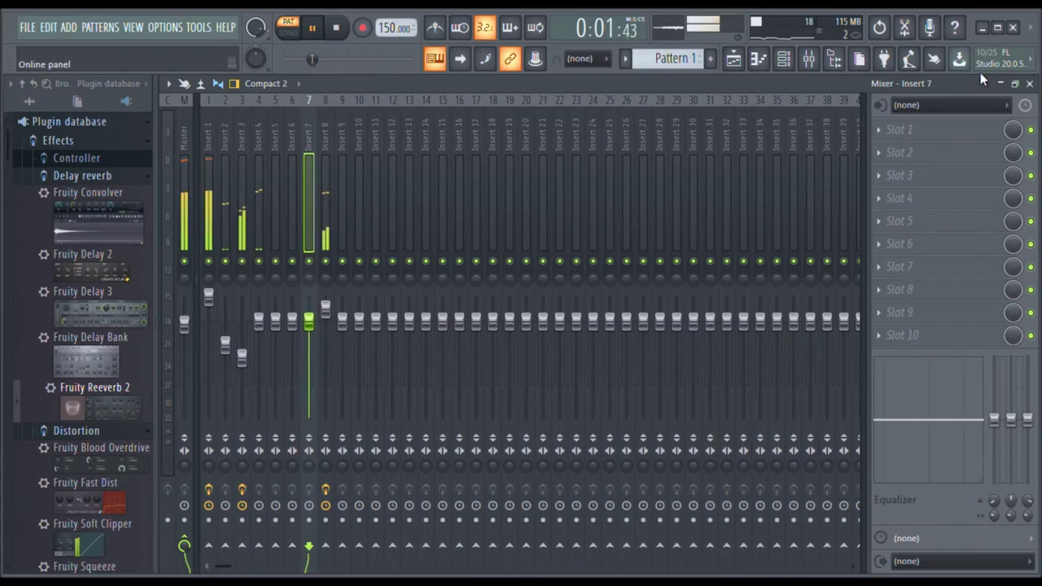
{"action": "left_click", "coordinate": [1015, 83]}
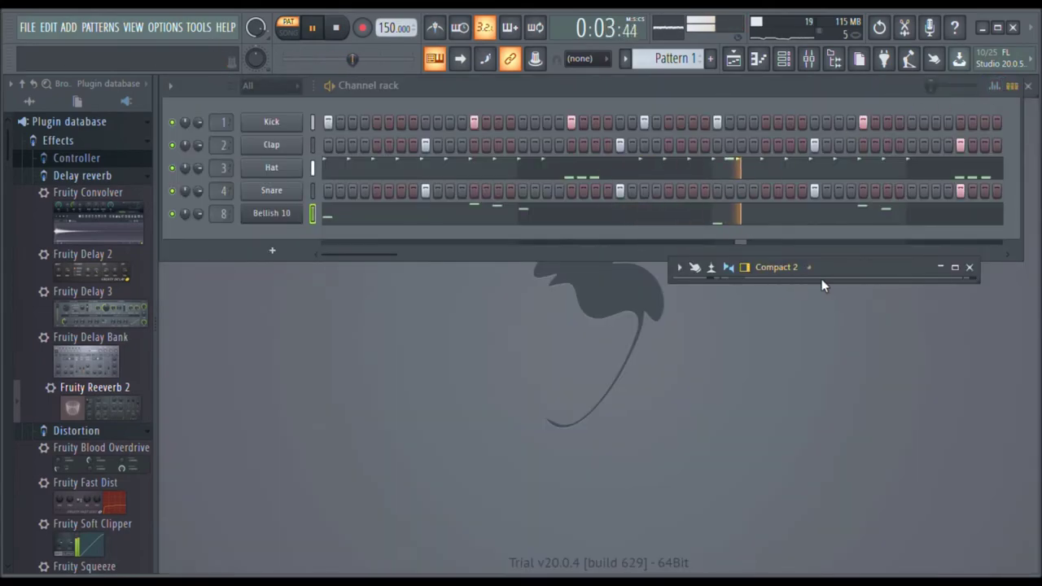
{"action": "left_click_drag", "start_coordinate": [835, 267], "coordinate": [736, 306]}
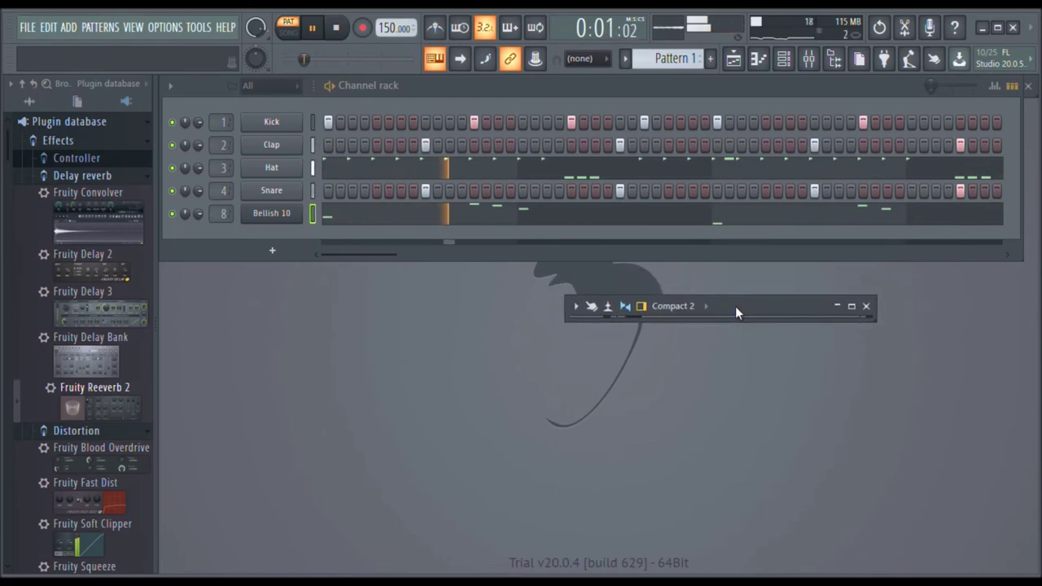
{"action": "key", "text": "space"}
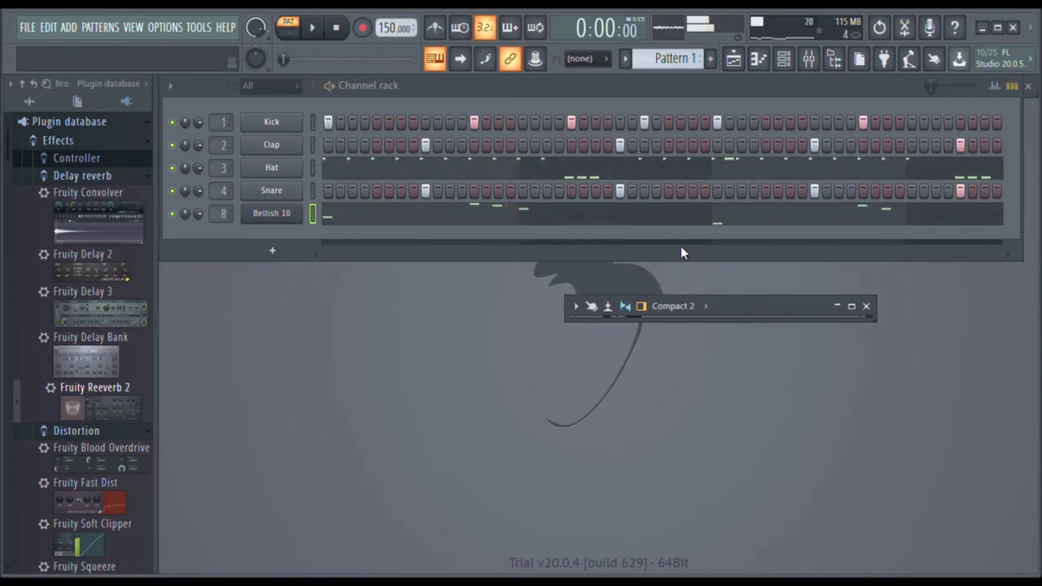